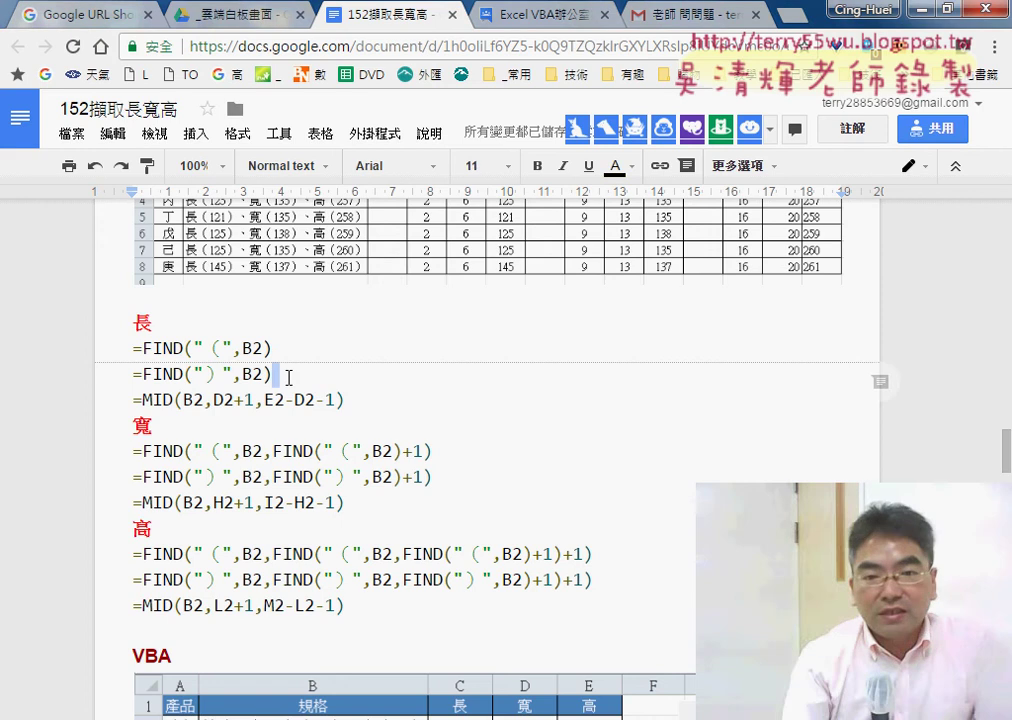
Point out the full-width parenthesis and mark the three 長 formula lines
scroll(258, 362, "up", 2)
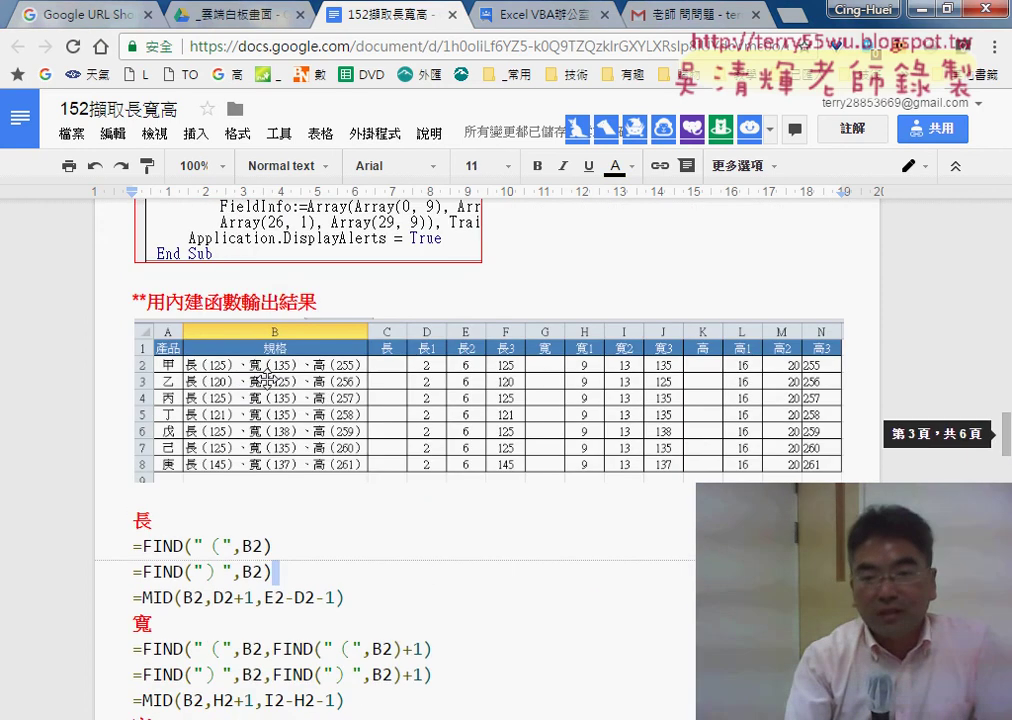
double_click(221, 545)
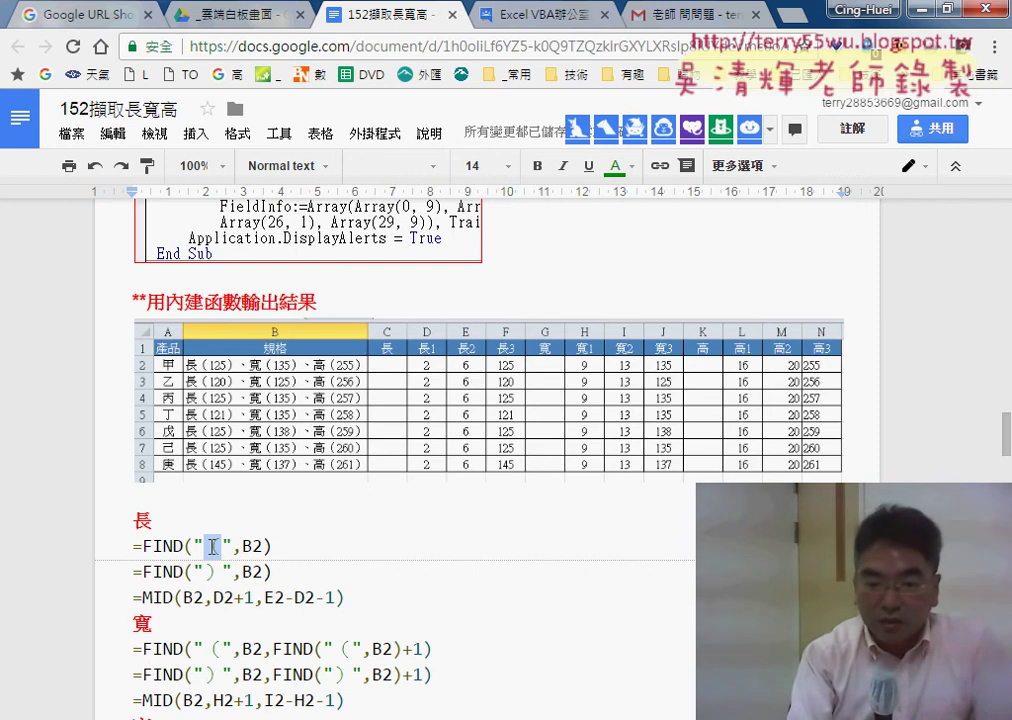
scroll(212, 546, "down", 2)
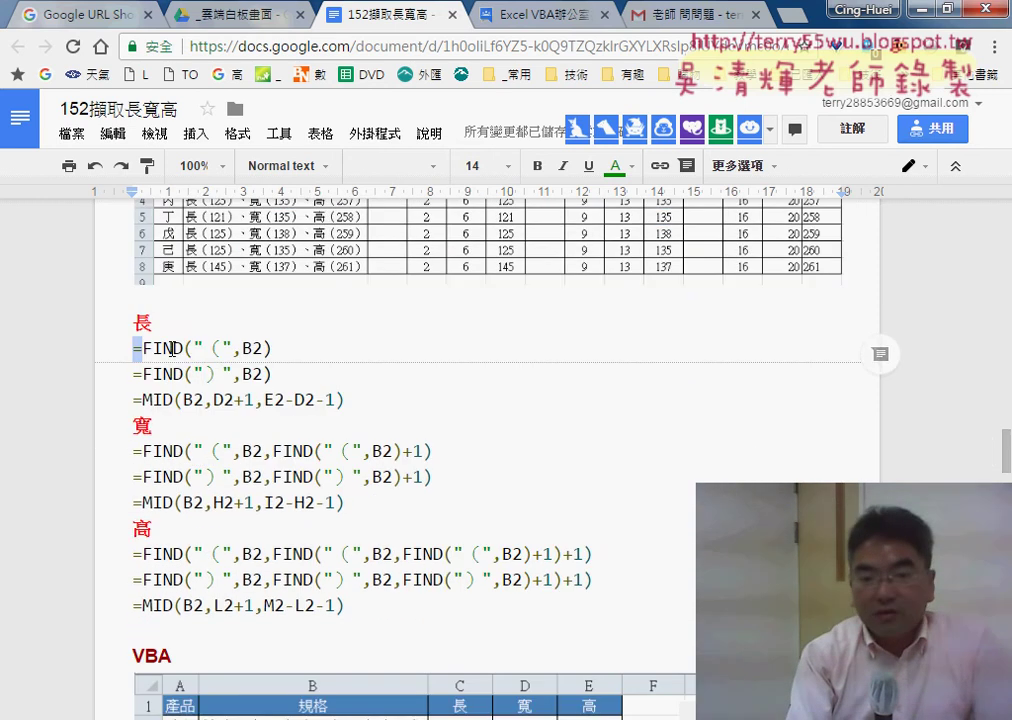
left_click_drag(172, 348, 346, 402)
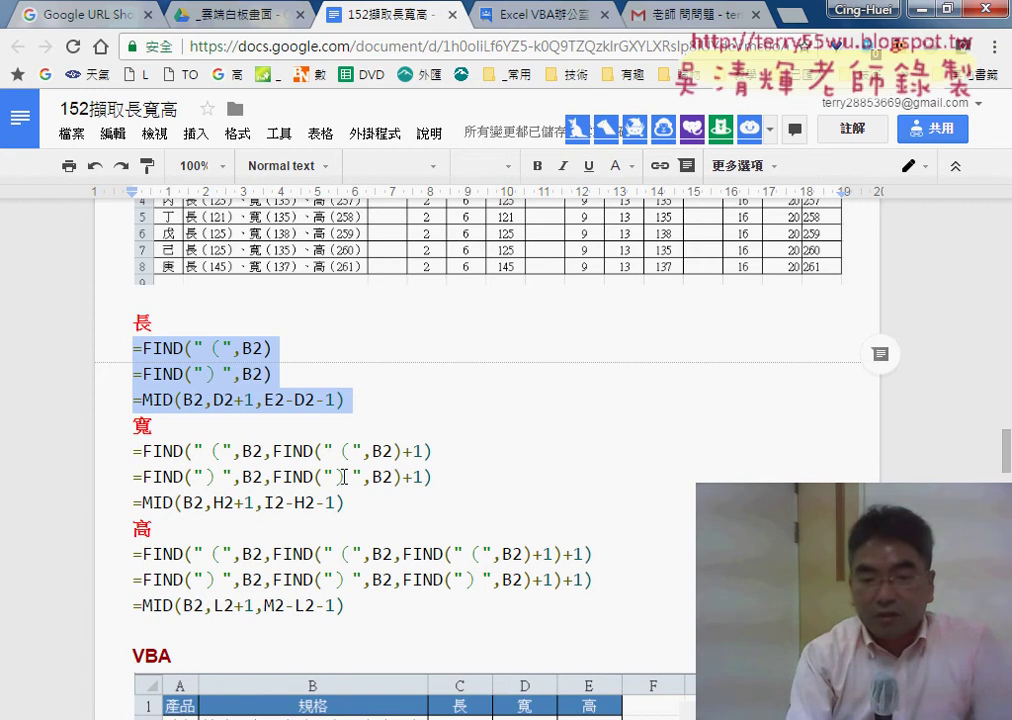
Mark B2 and the nested FIND expressions in the 寬 and 高 formulas
double_click(379, 451)
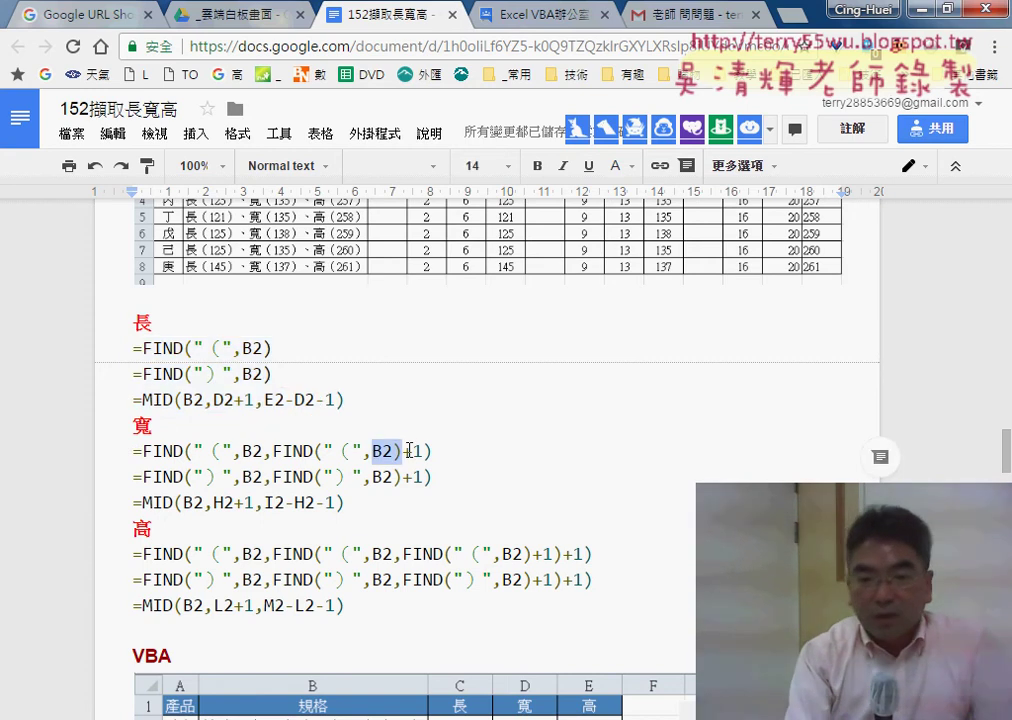
left_click(403, 477)
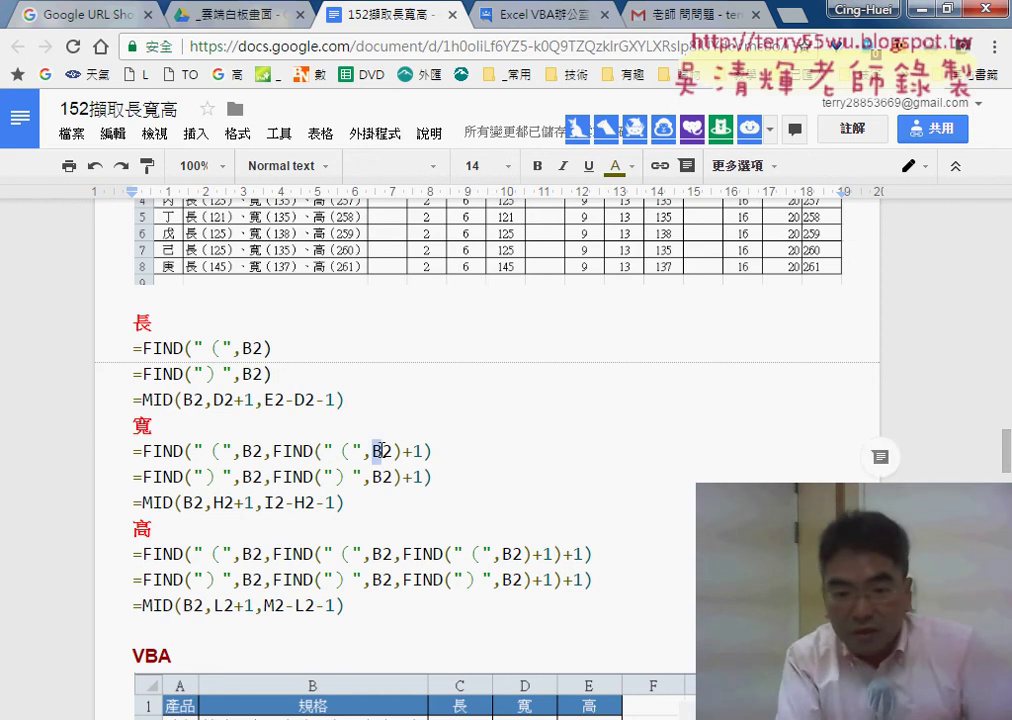
left_click_drag(372, 451, 381, 451)
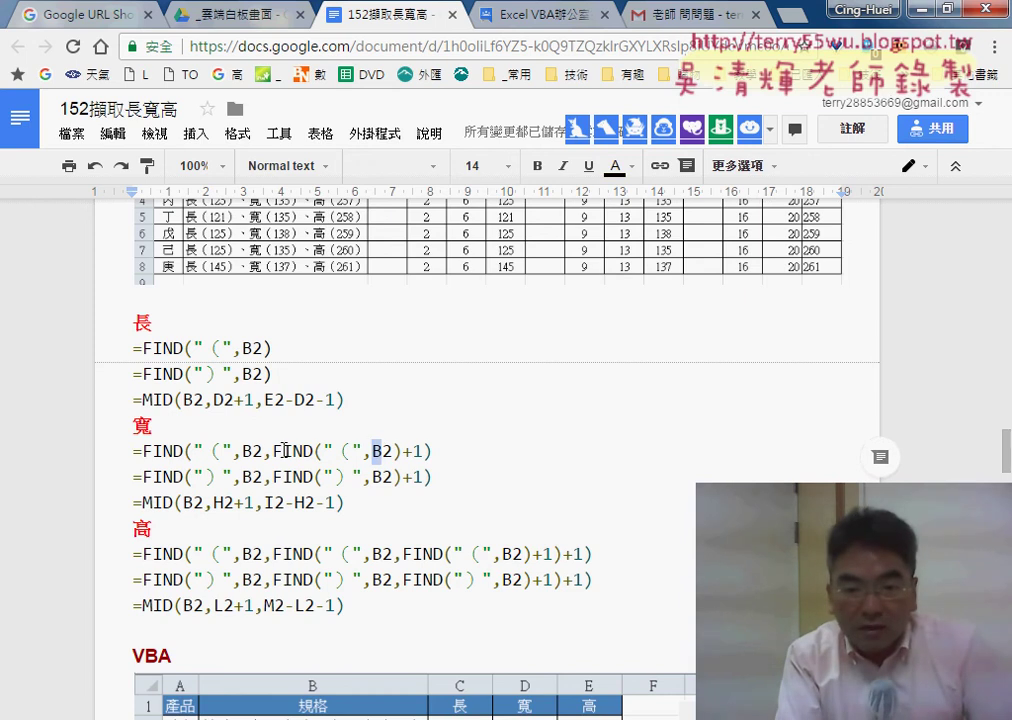
left_click_drag(273, 451, 424, 451)
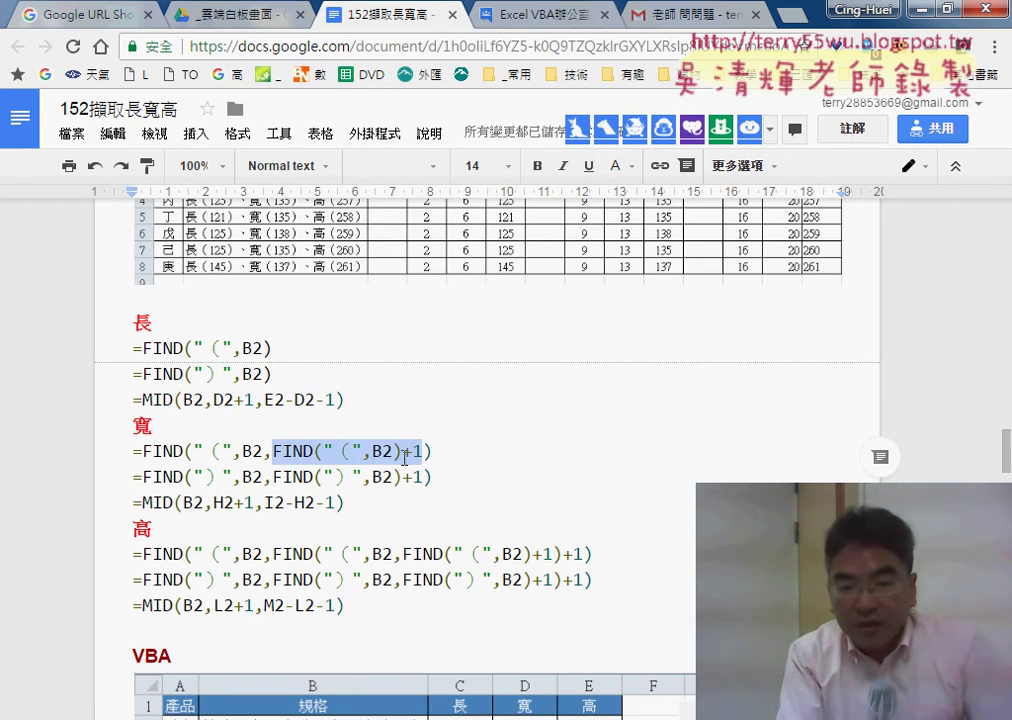
left_click_drag(401, 451, 274, 451)
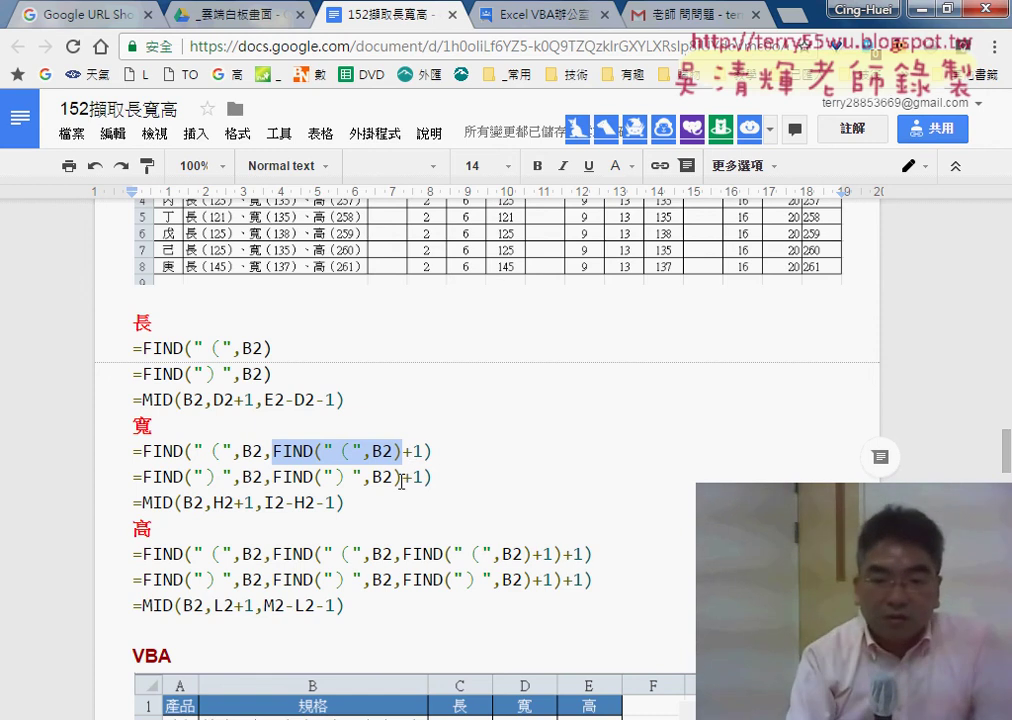
left_click(274, 554)
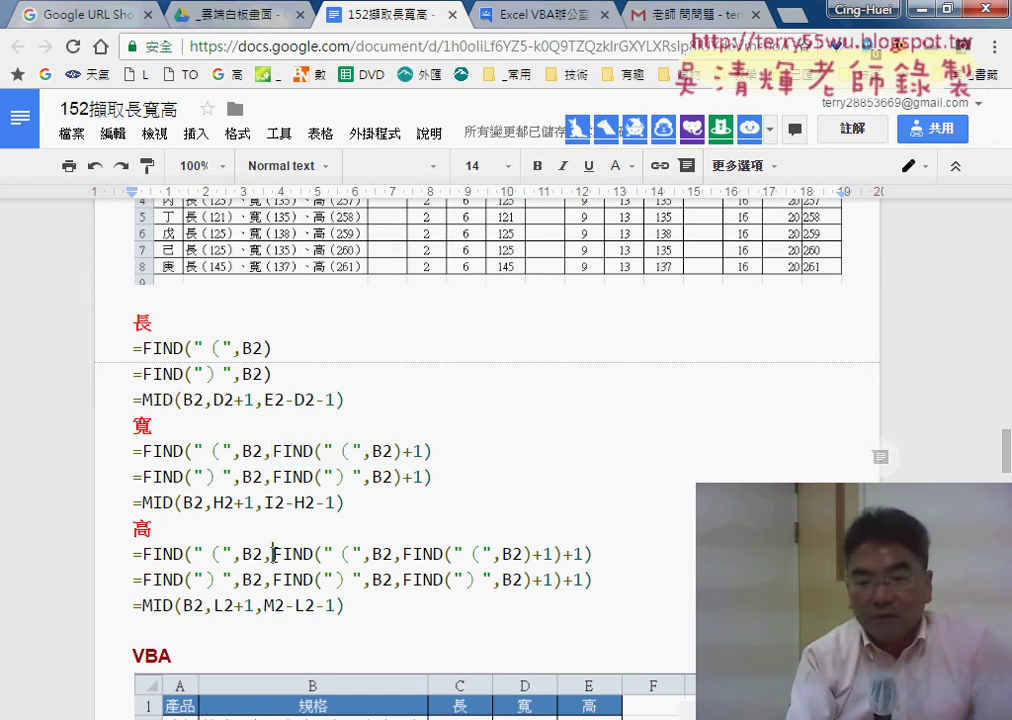
left_click_drag(277, 554, 293, 554)
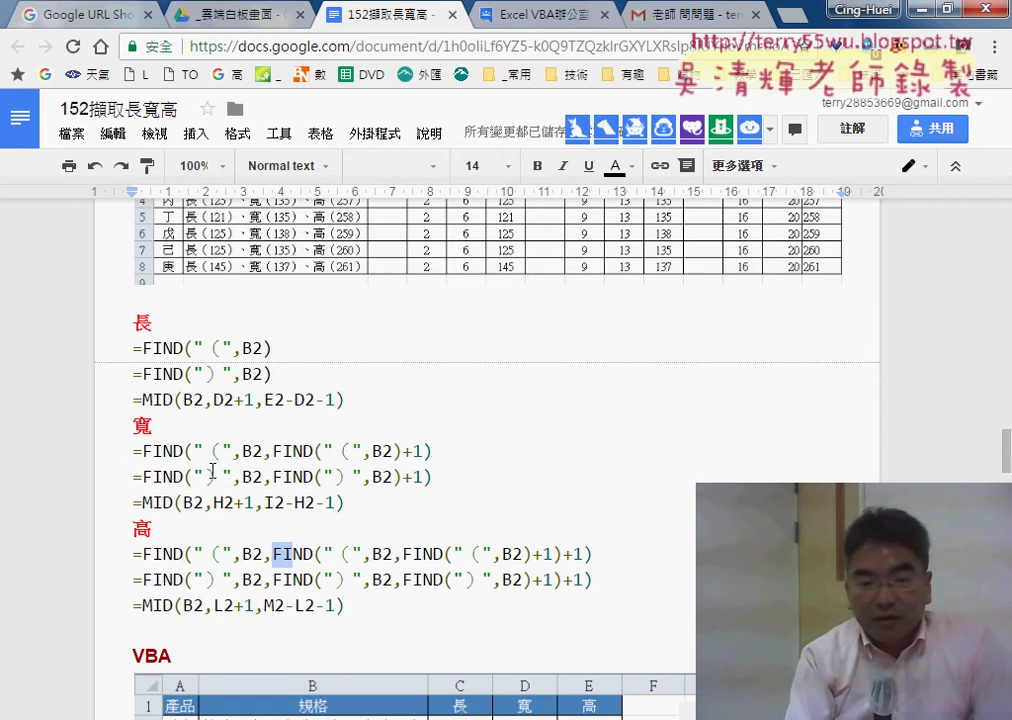
left_click_drag(145, 452, 428, 449)
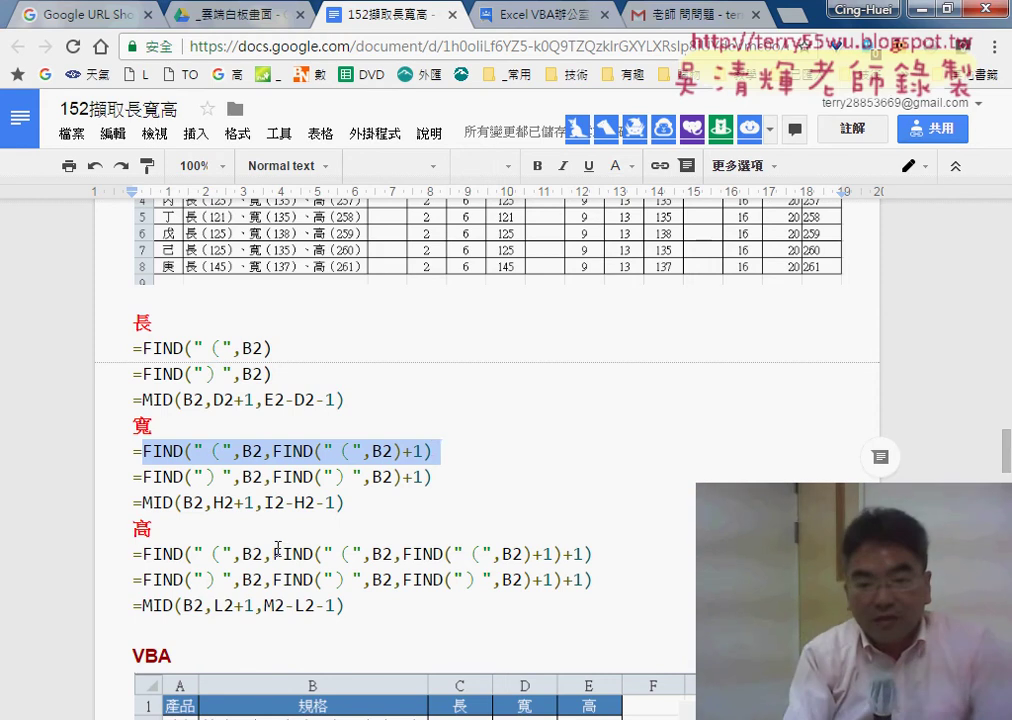
left_click_drag(274, 554, 558, 554)
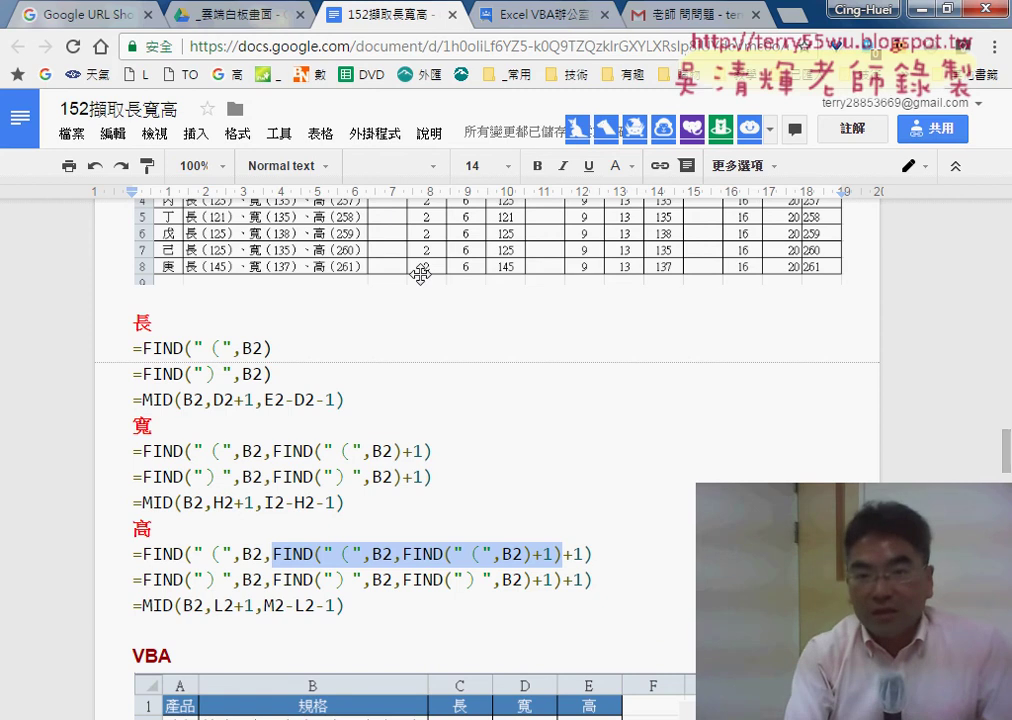
In the Google Drive course folder, open 單元04_工作表合併 and preview 問題04.xlsx
left_click(245, 17)
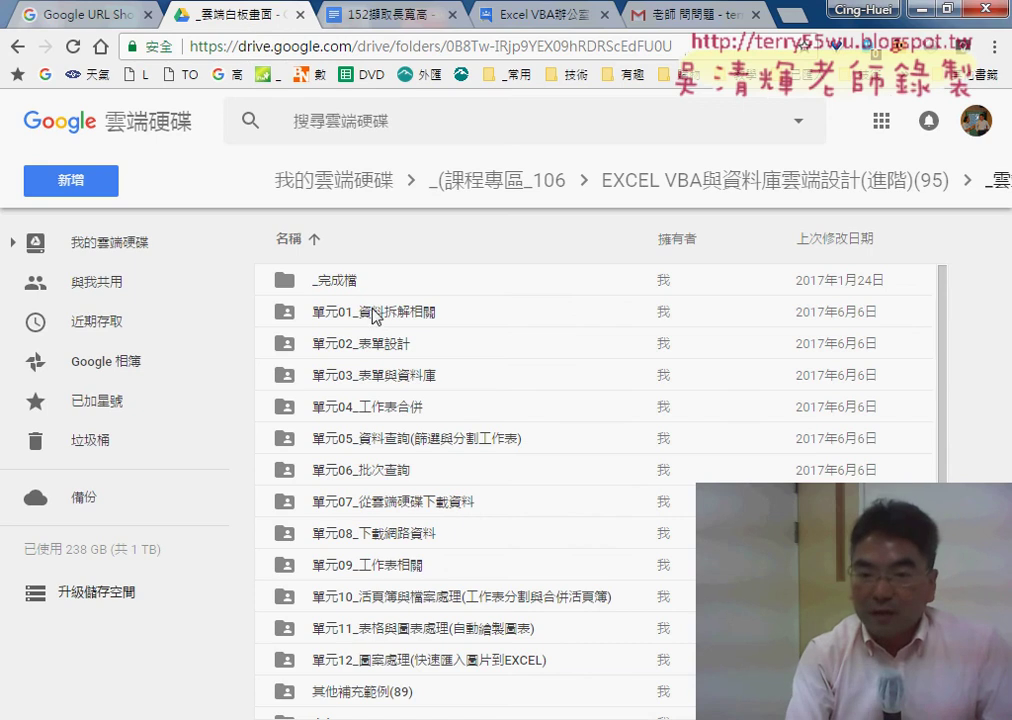
left_click(378, 346)
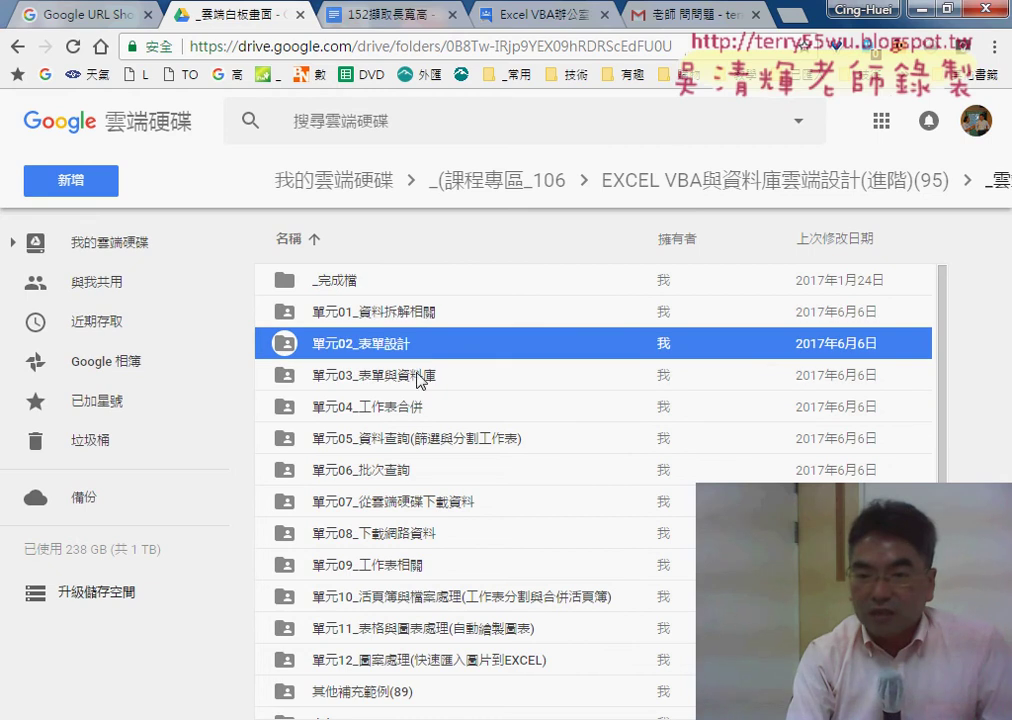
left_click(418, 381)
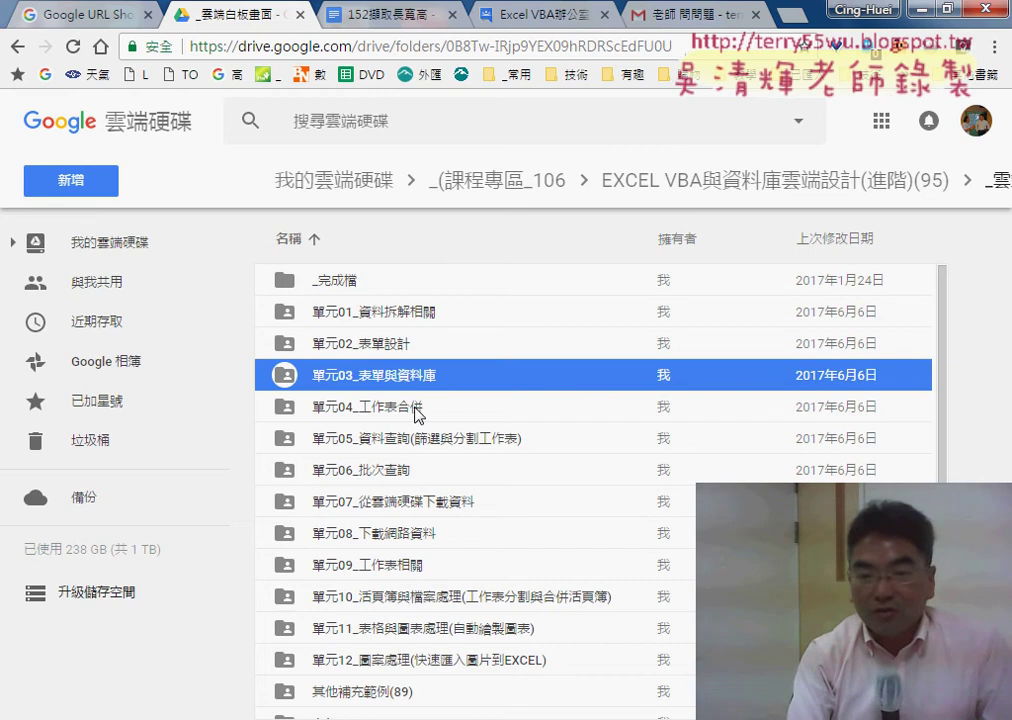
left_click(418, 413)
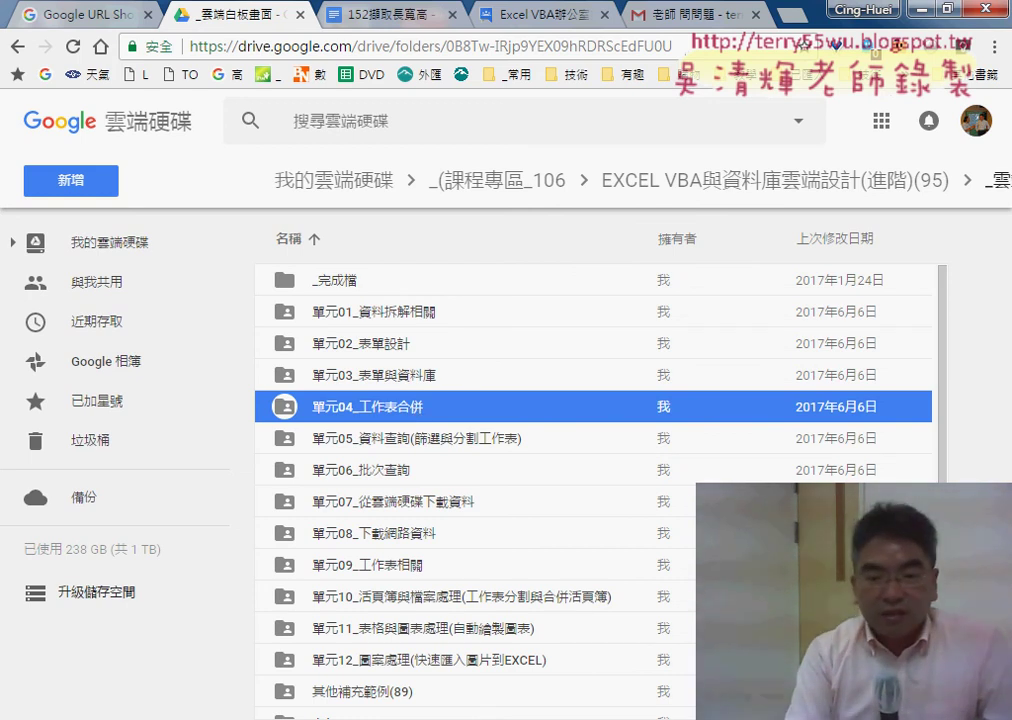
double_click(386, 418)
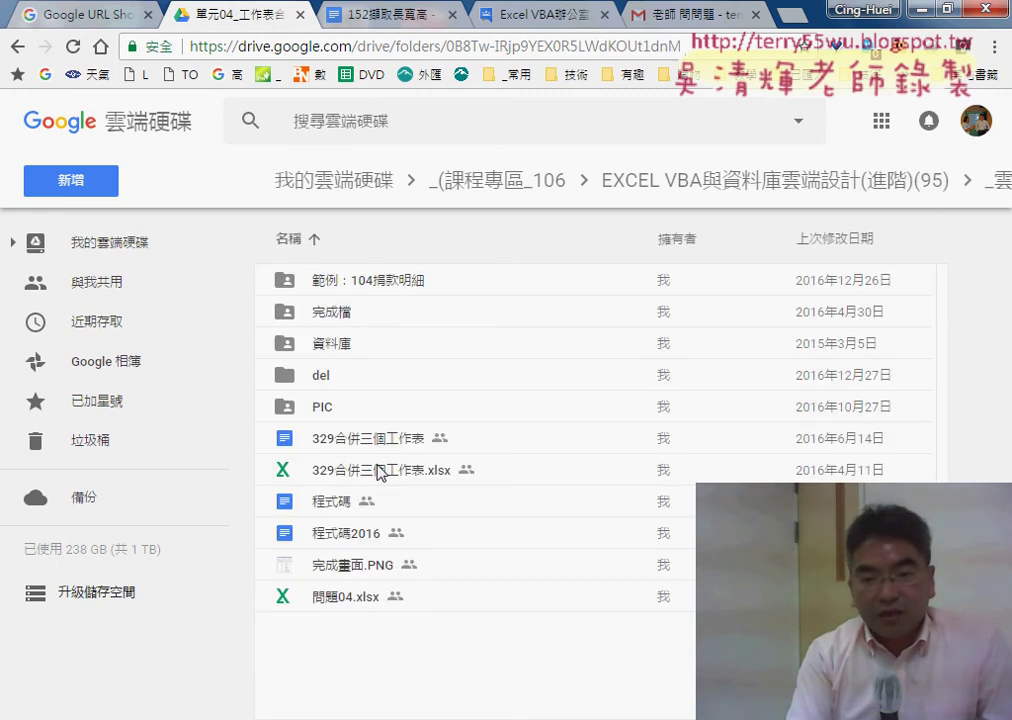
left_click(350, 603)
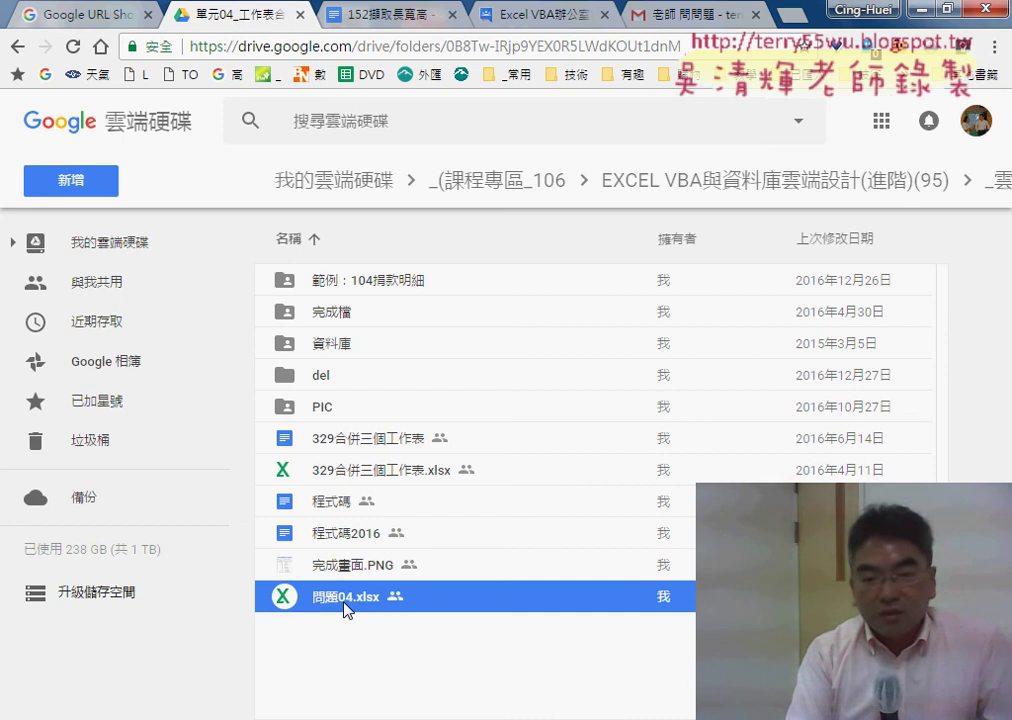
double_click(345, 605)
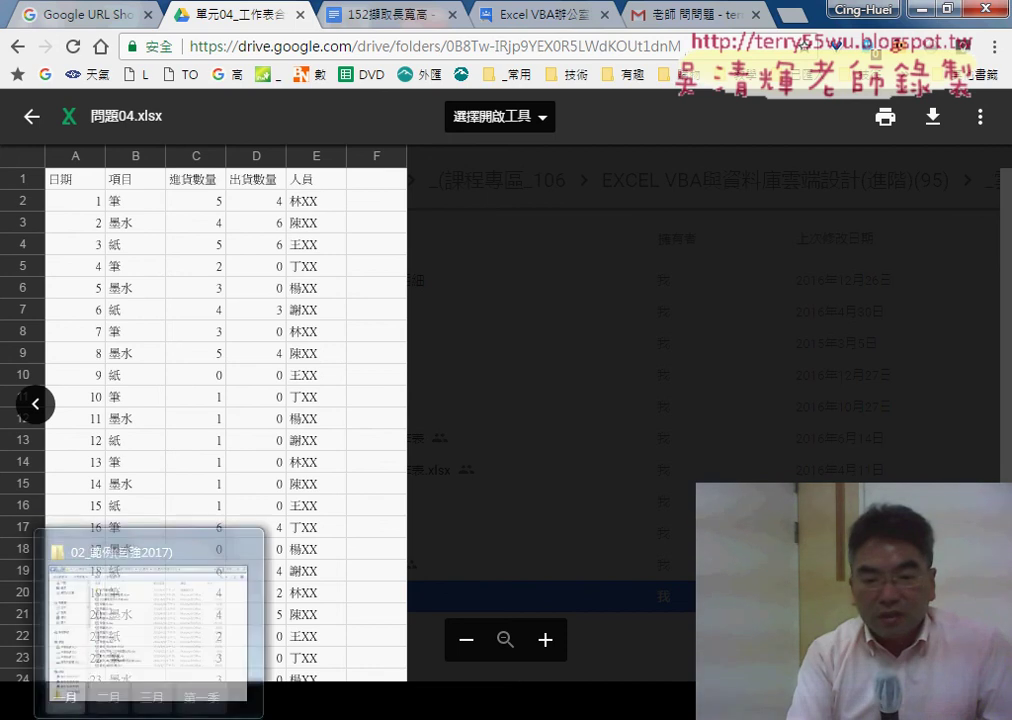
Open 問題04.xlsx from the local folder and review the 二月, 三月, 一月 and empty 第一季 sheets
left_click(176, 680)
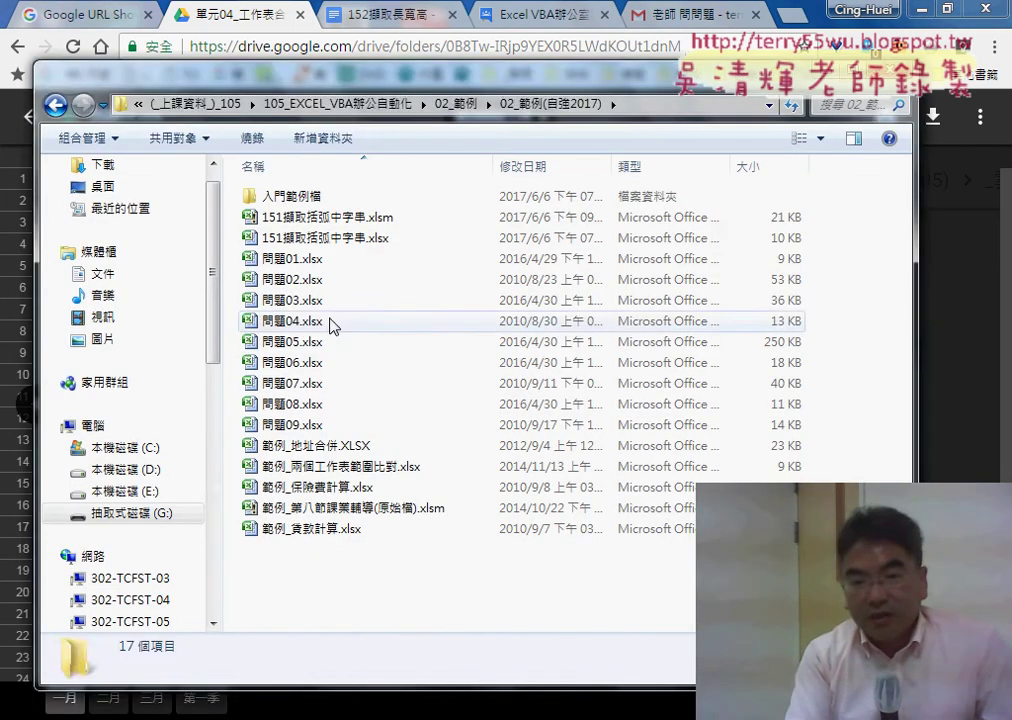
double_click(330, 321)
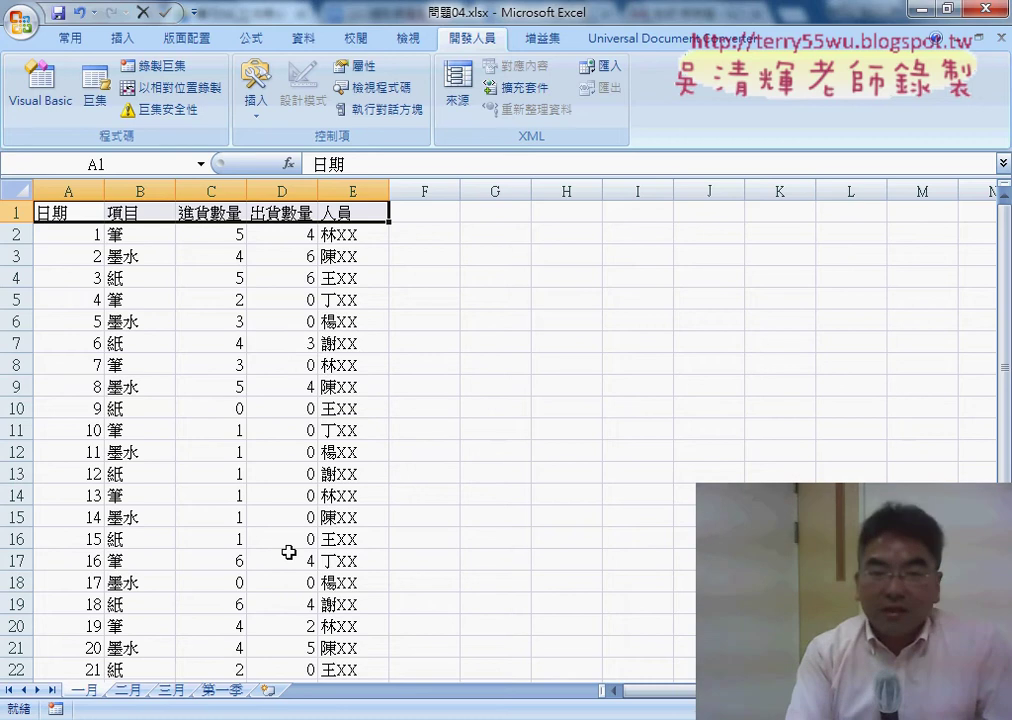
left_click(128, 690)
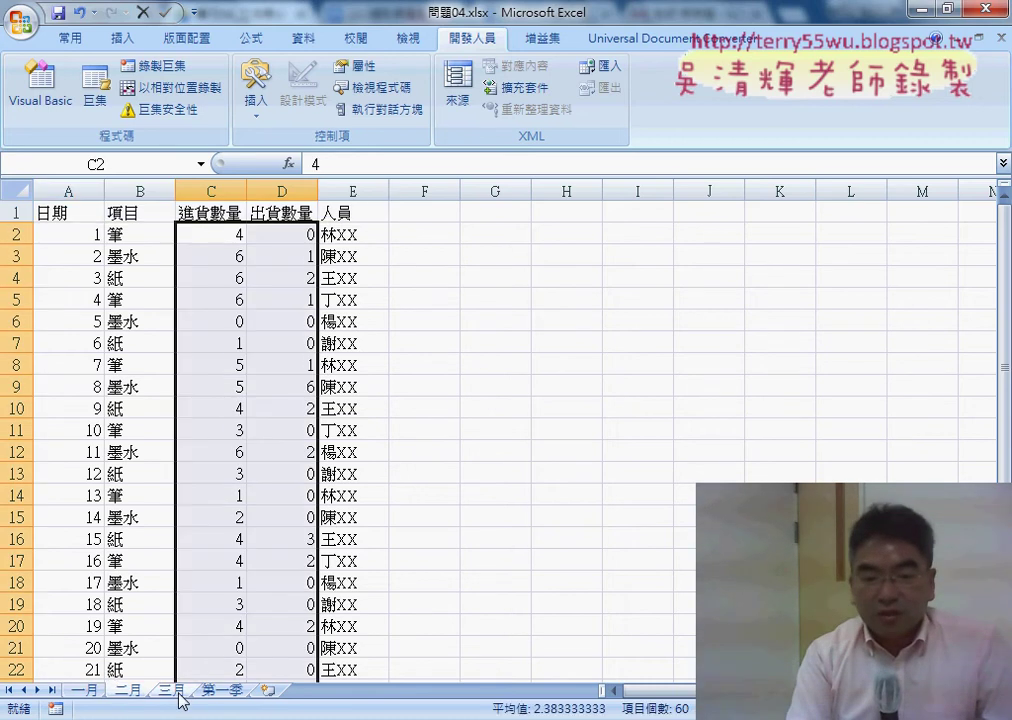
left_click(174, 691)
left_click(87, 691)
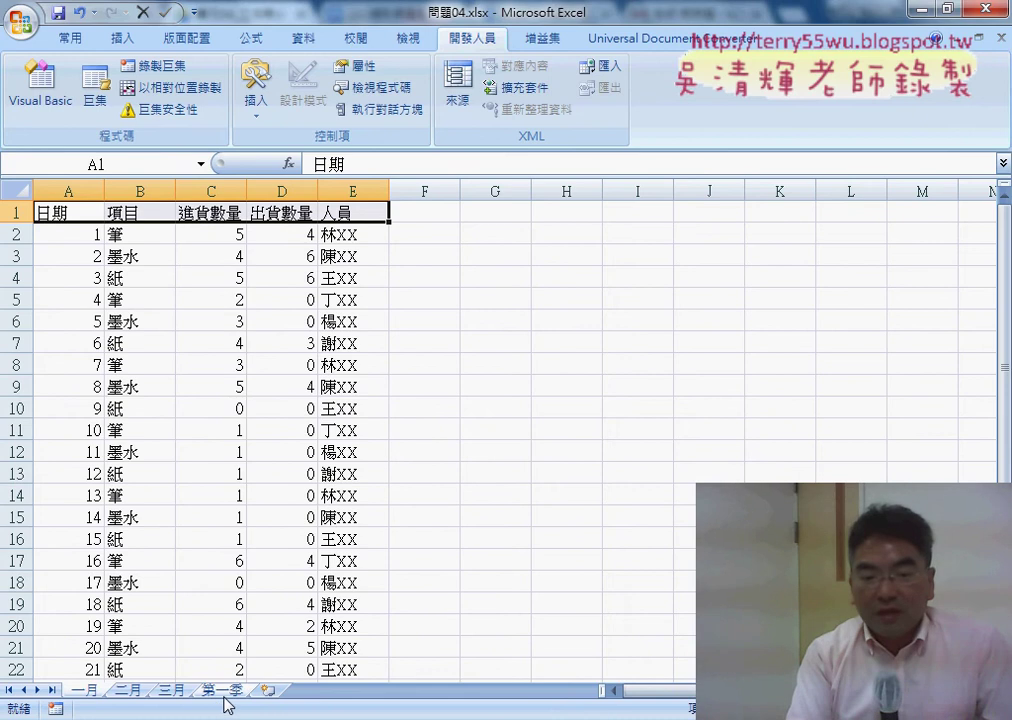
left_click(240, 692)
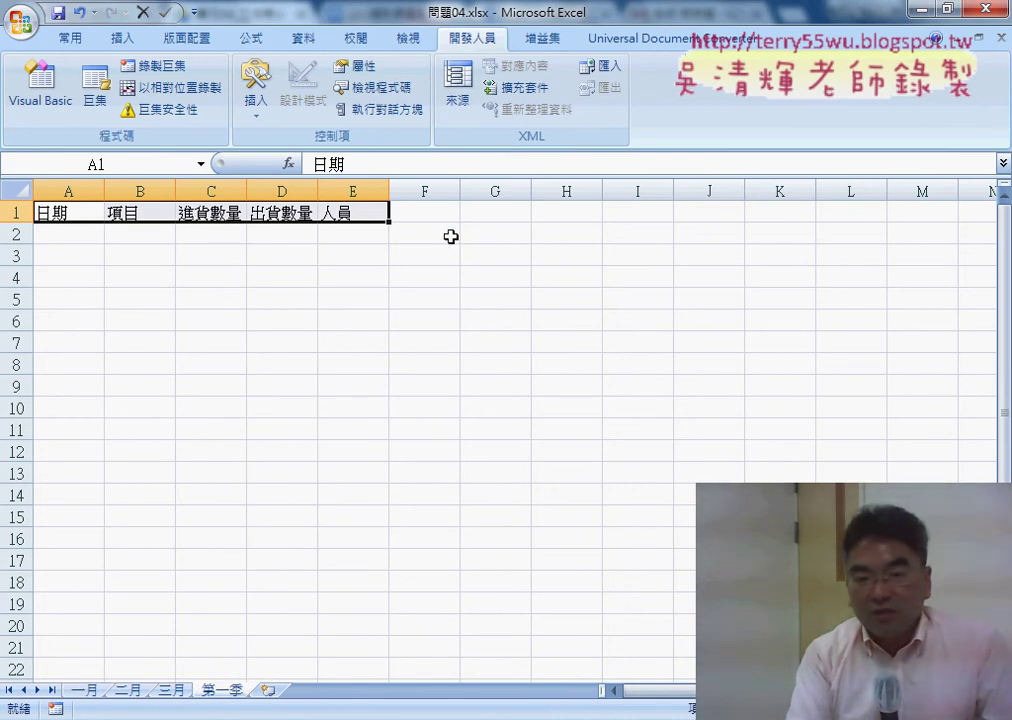
Look over the 一月 and 二月 sheets, then inspect the empty 第一季 sheet
left_click(86, 690)
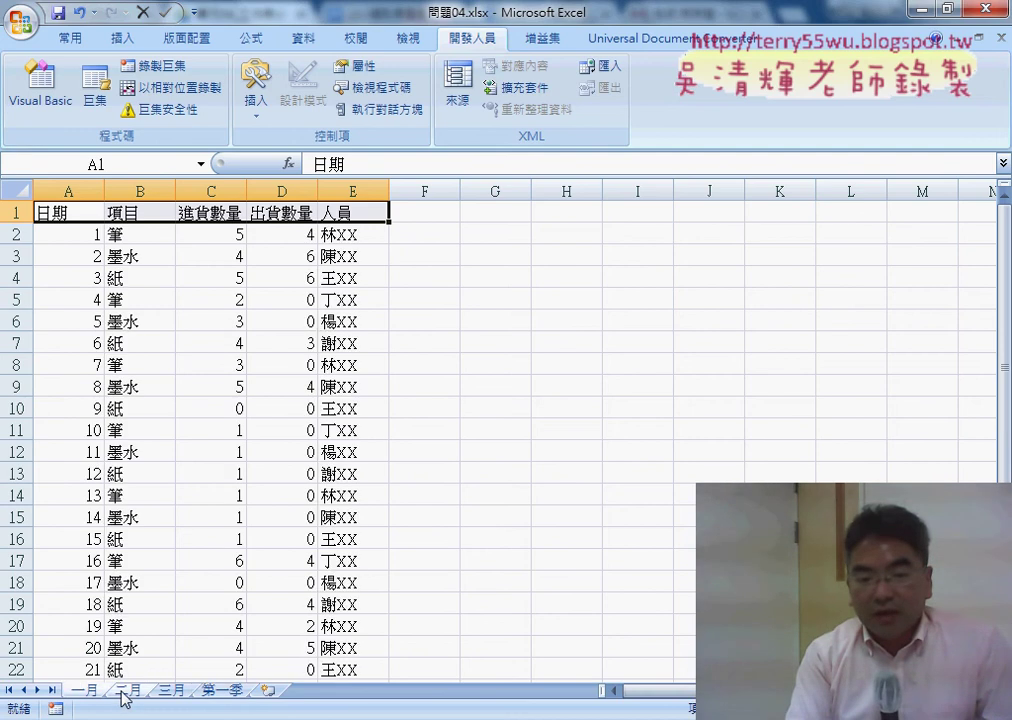
left_click(127, 690)
left_click(221, 690)
left_click_drag(75, 235, 357, 576)
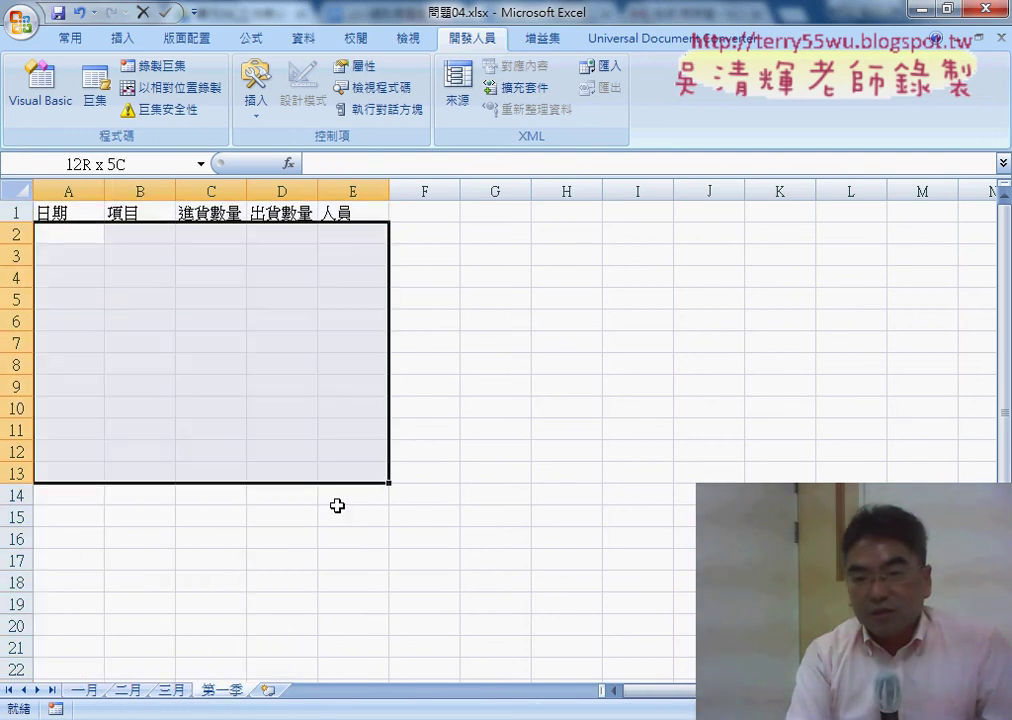
scroll(344, 597, "down", 2)
scroll(320, 596, "up", 2)
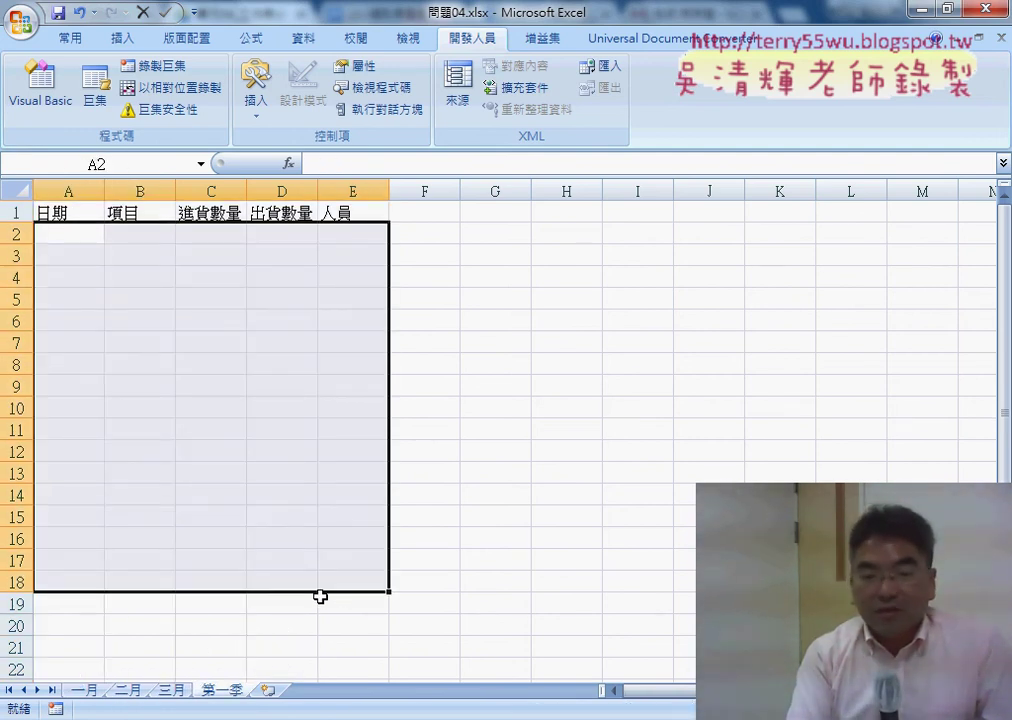
Copy the 一月 table from A1 into 第一季 at A2, then undo that paste
left_click(86, 692)
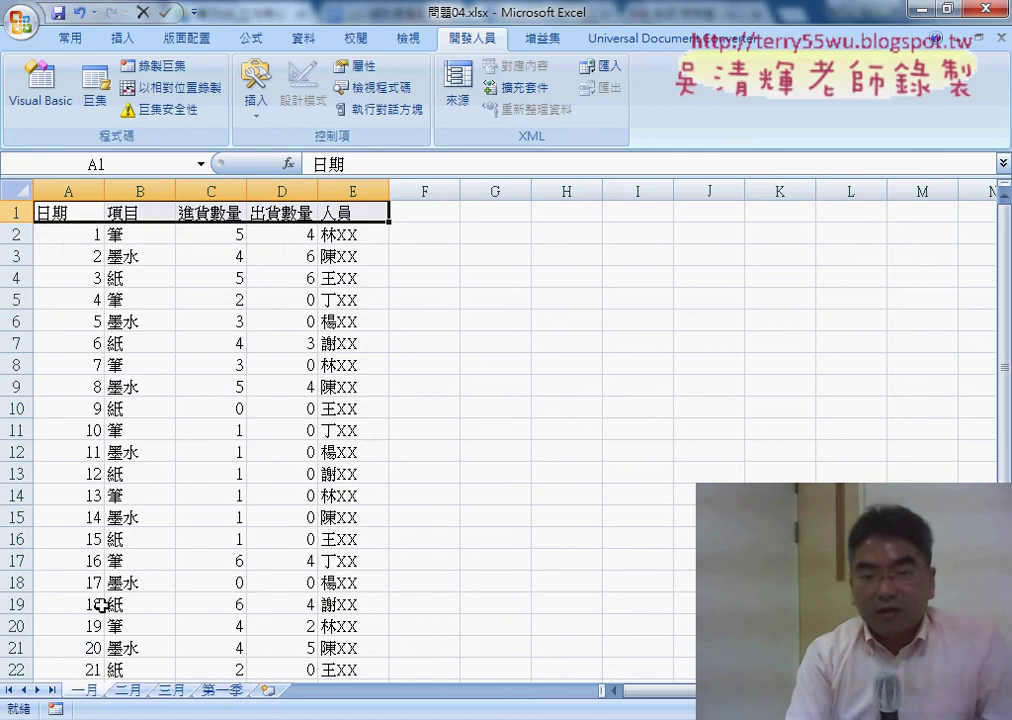
left_click(65, 212)
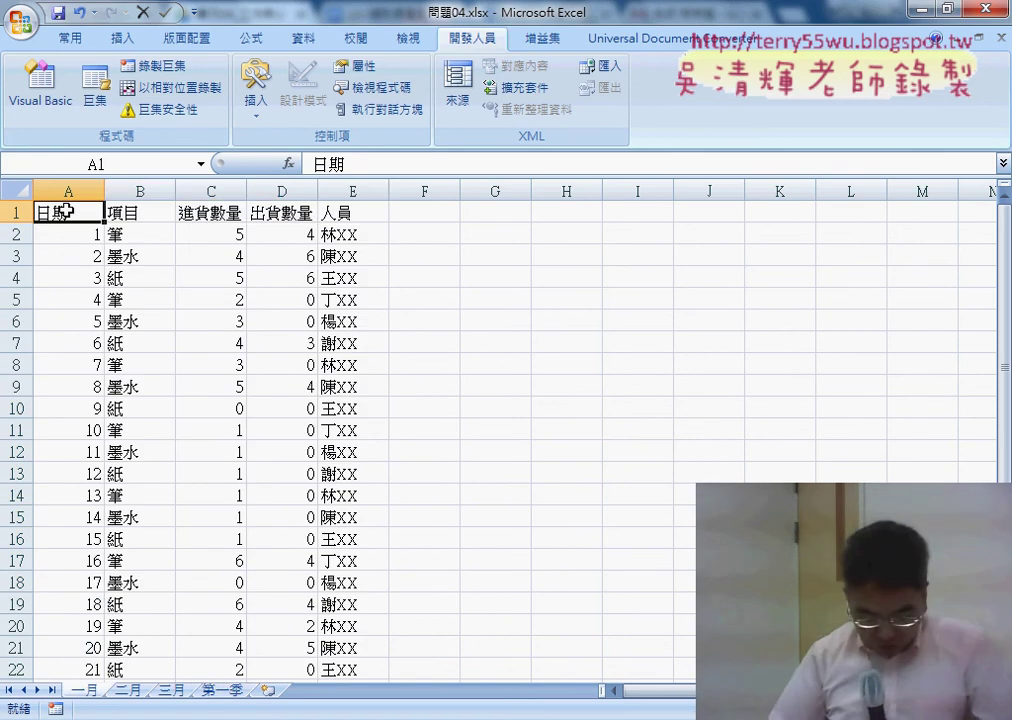
key("ctrl+shift+Right")
key("ctrl+shift+Down")
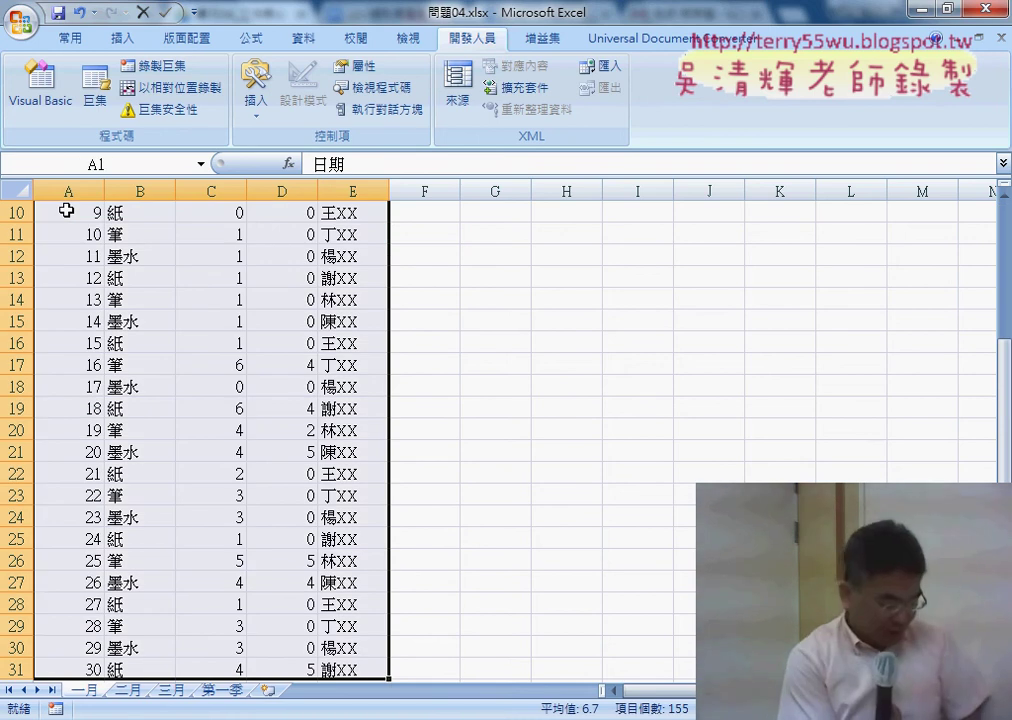
key("ctrl+c")
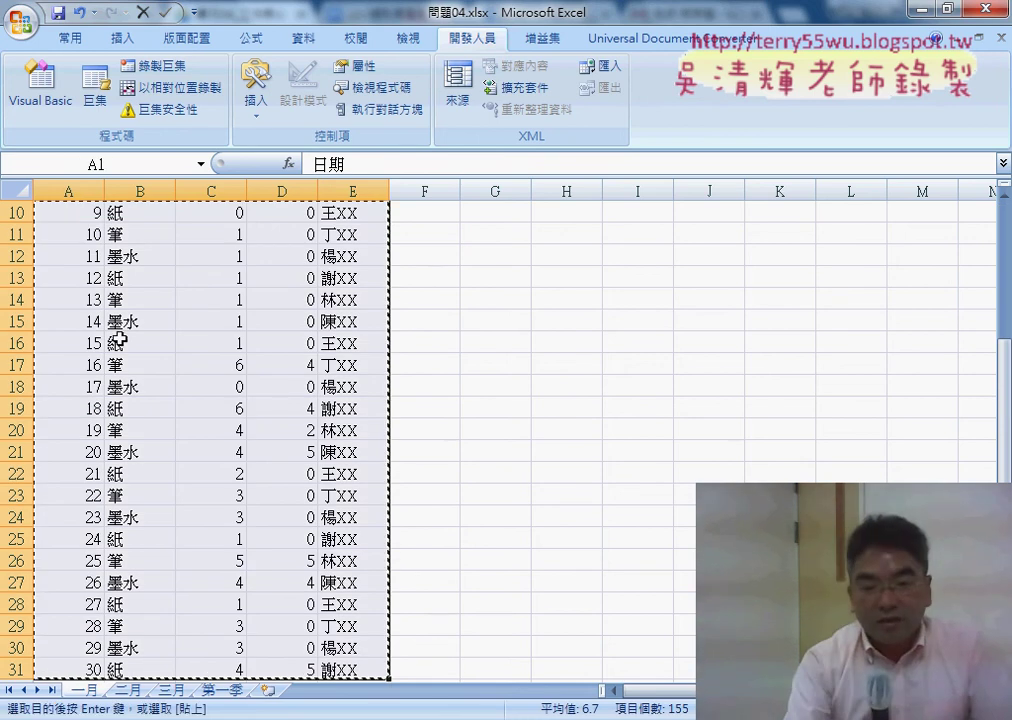
left_click(224, 690)
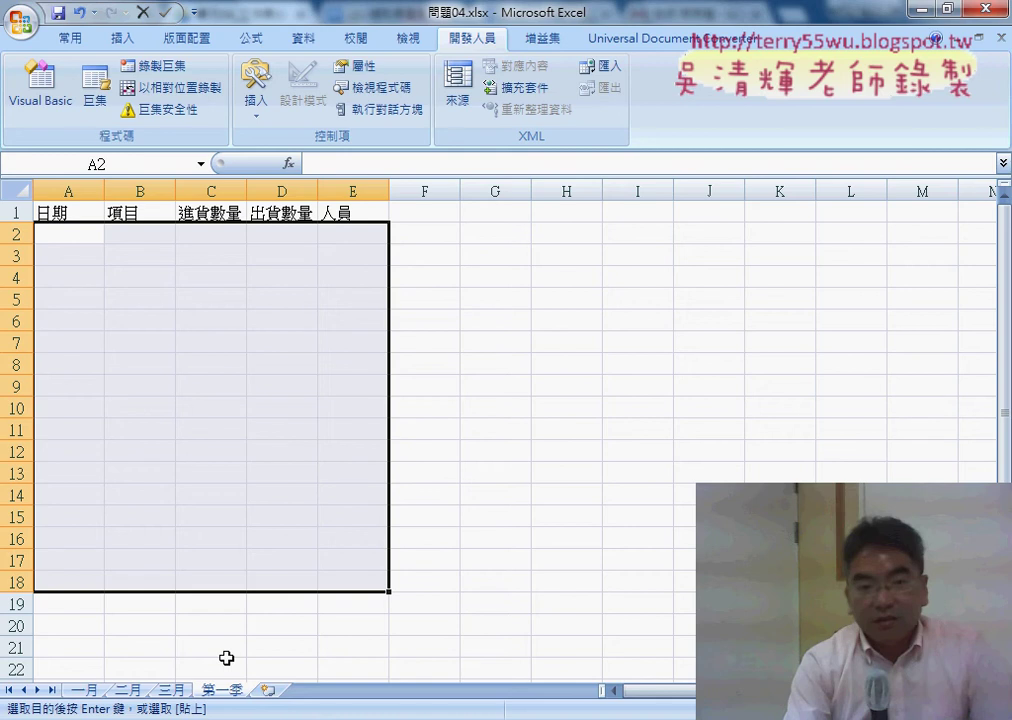
left_click(71, 232)
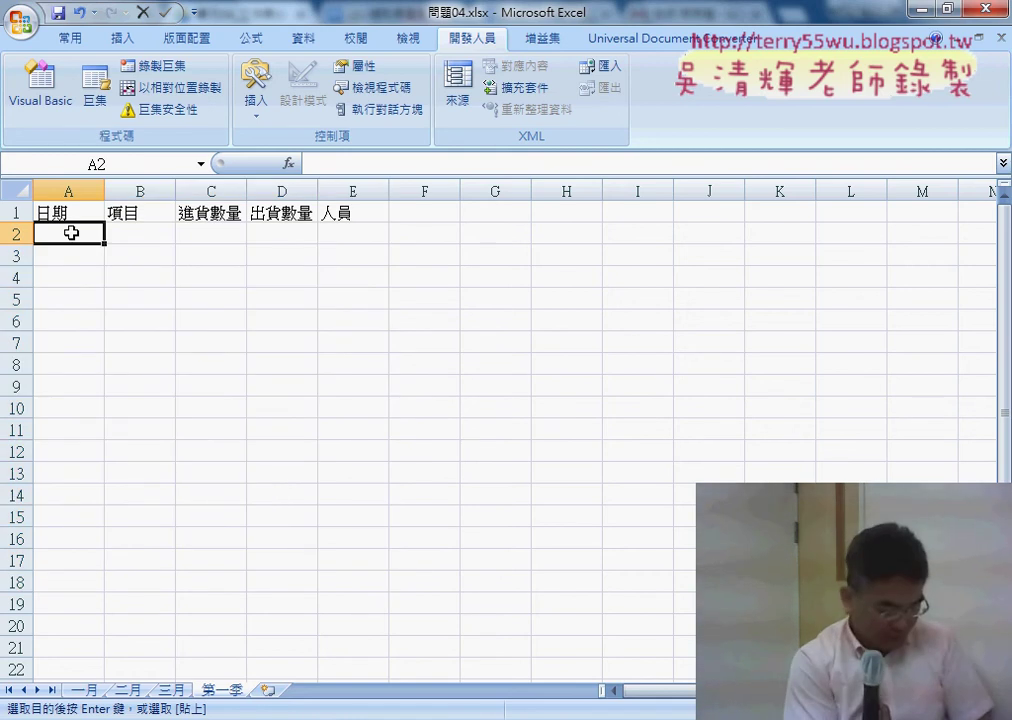
key("ctrl+v")
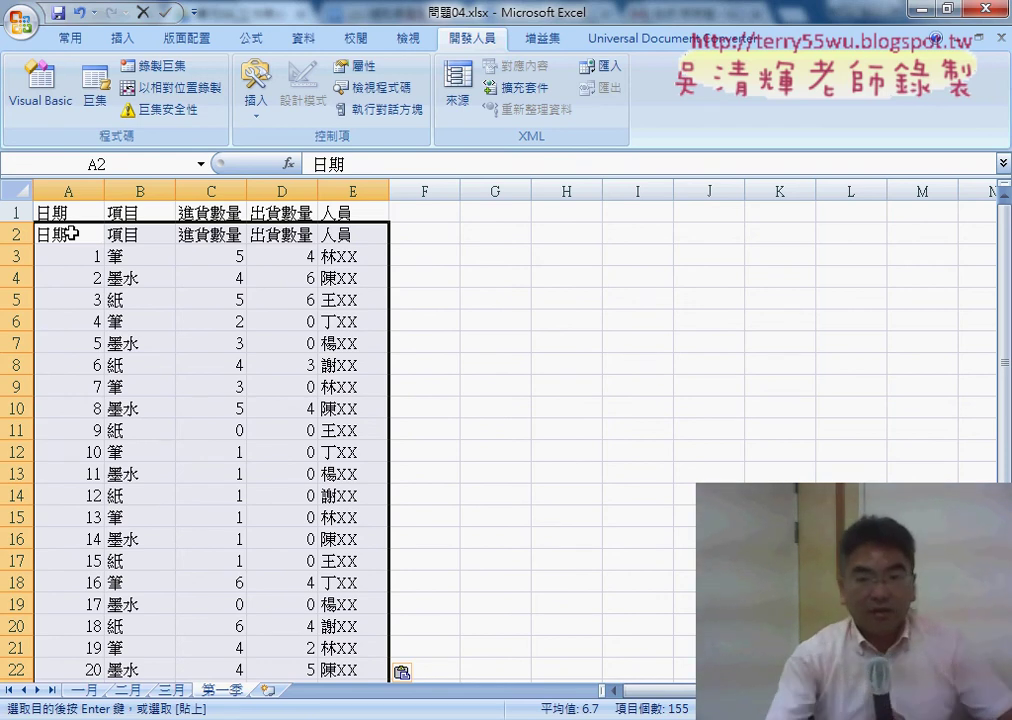
key("ctrl+z")
key("ctrl+z")
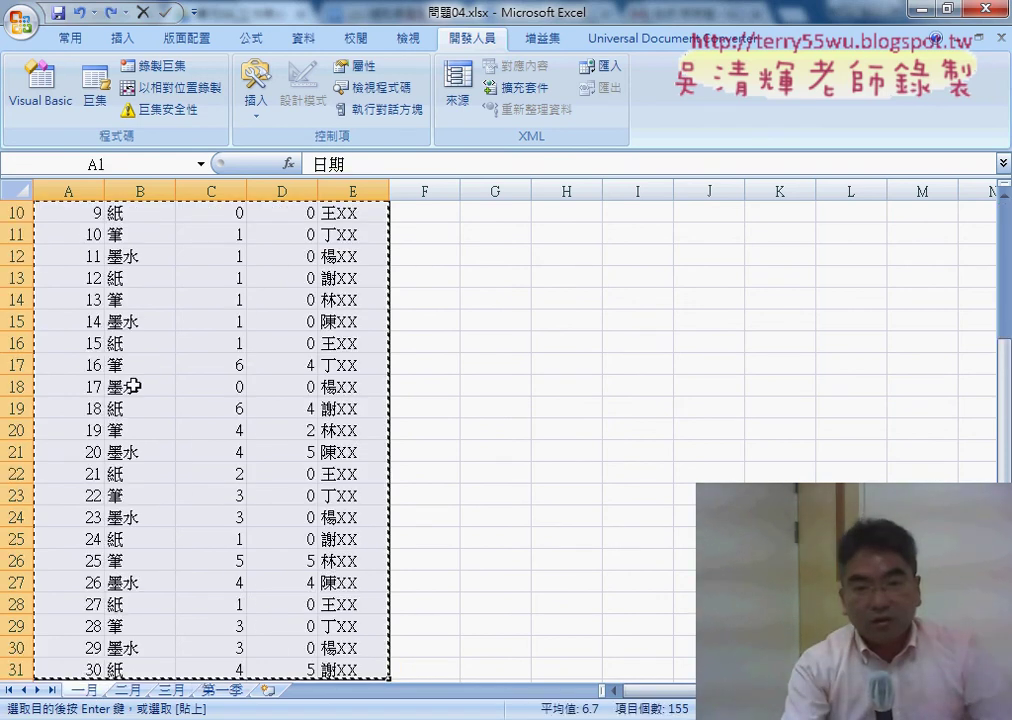
Paste the 一月 rows A2:E31 into 第一季 at A2 and move below the last row
scroll(133, 370, "up", 3)
left_click(75, 235)
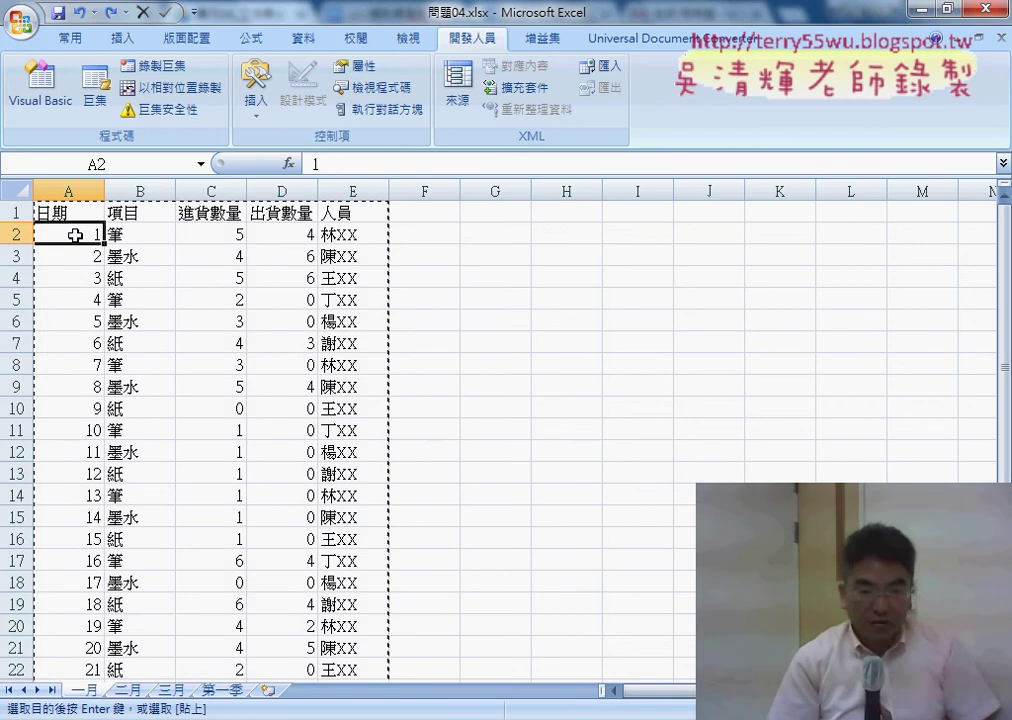
key("ctrl+shift+Right")
key("ctrl+shift+Down")
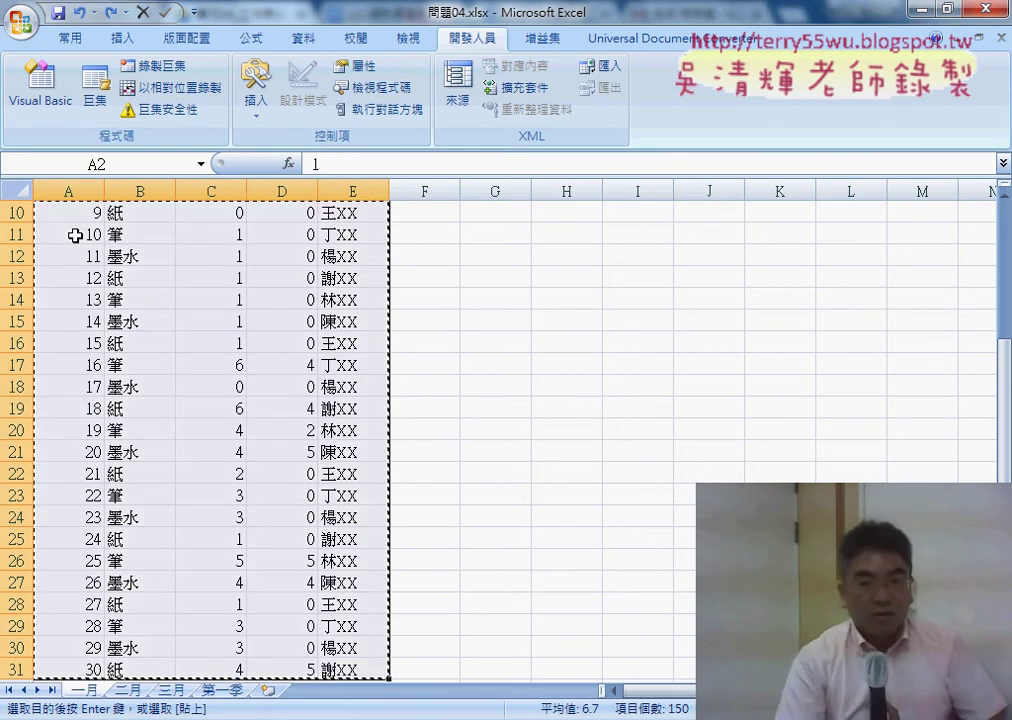
left_click(222, 690)
left_click(76, 238)
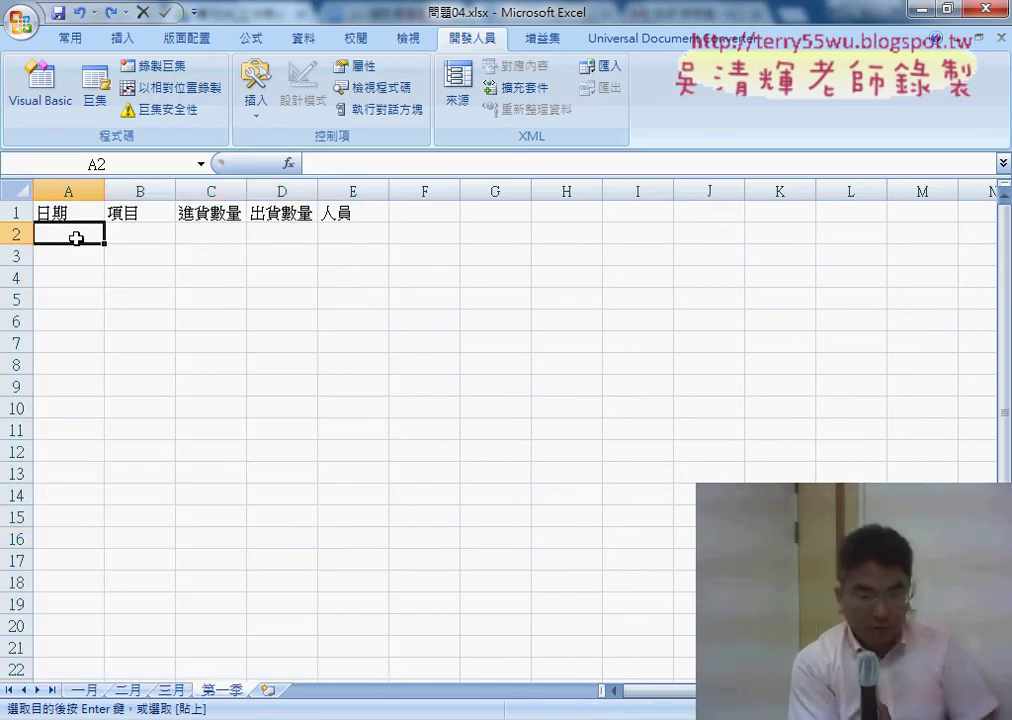
key("ctrl+v")
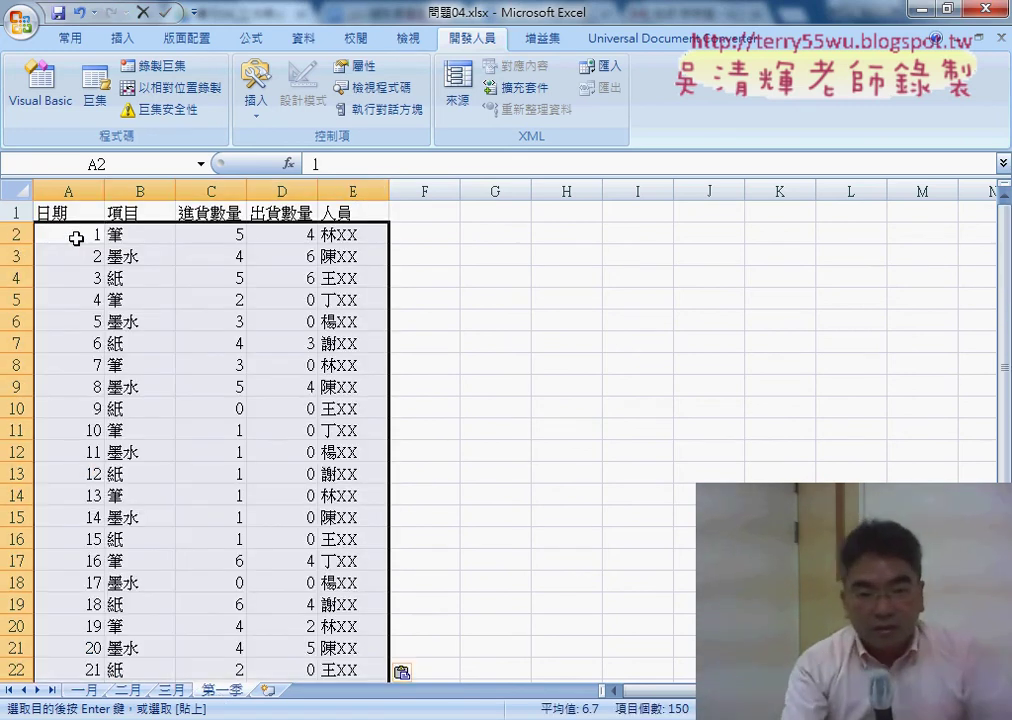
scroll(61, 330, "down", 5)
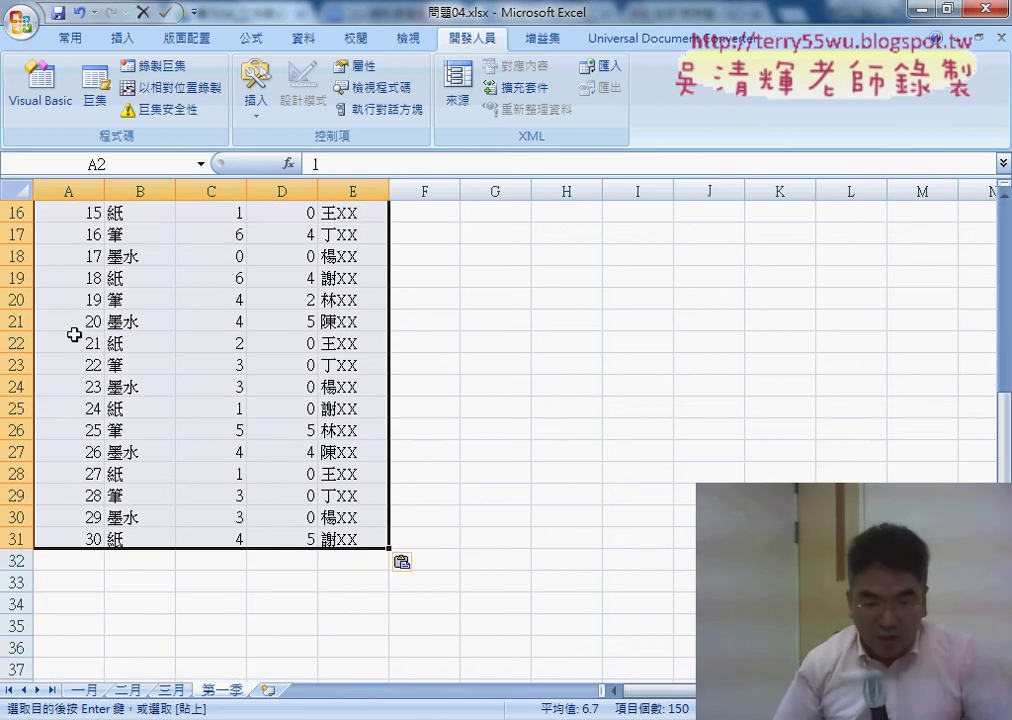
key("ctrl+Down")
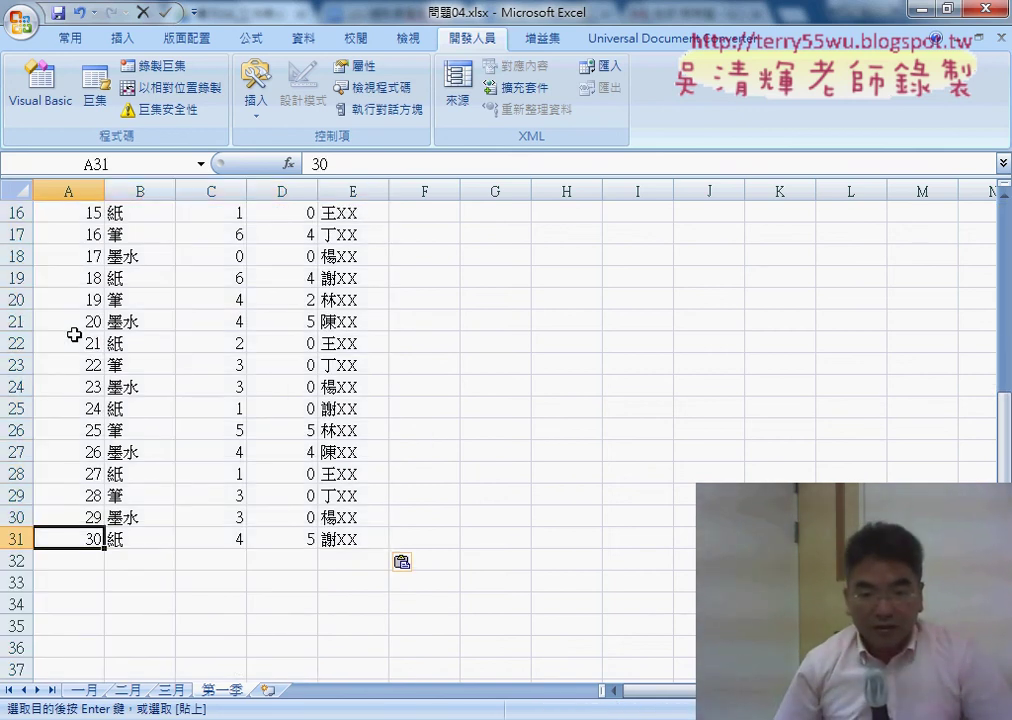
key("Down")
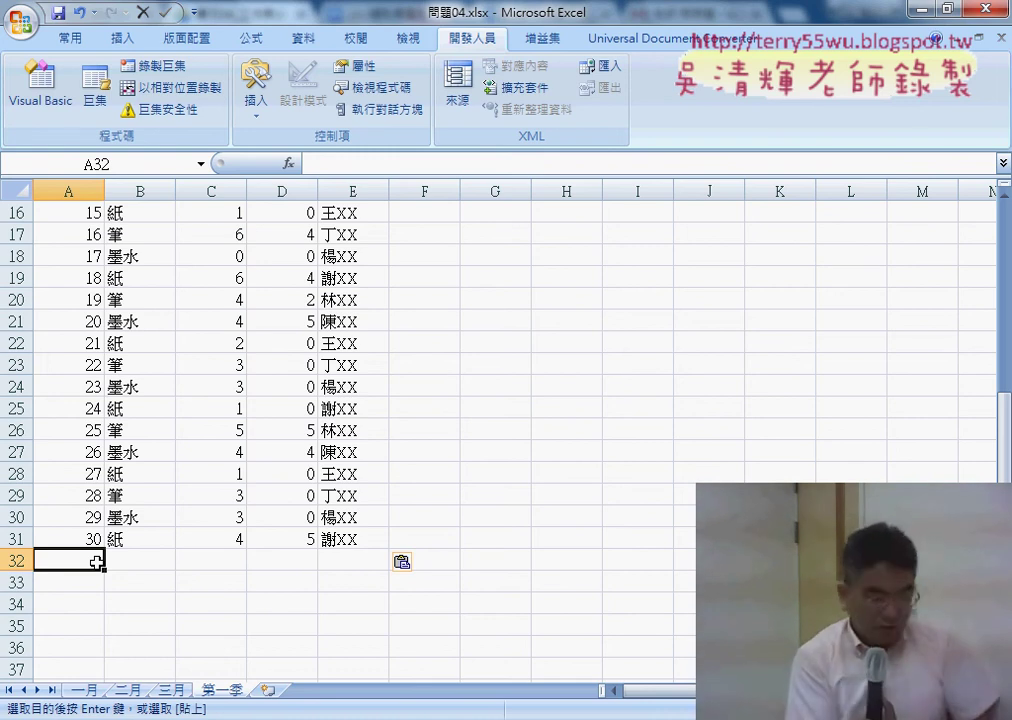
Undo the 第一季 paste, recheck the 一月, 二月 and 第一季 sheets, and return to Chrome
key("ctrl+z")
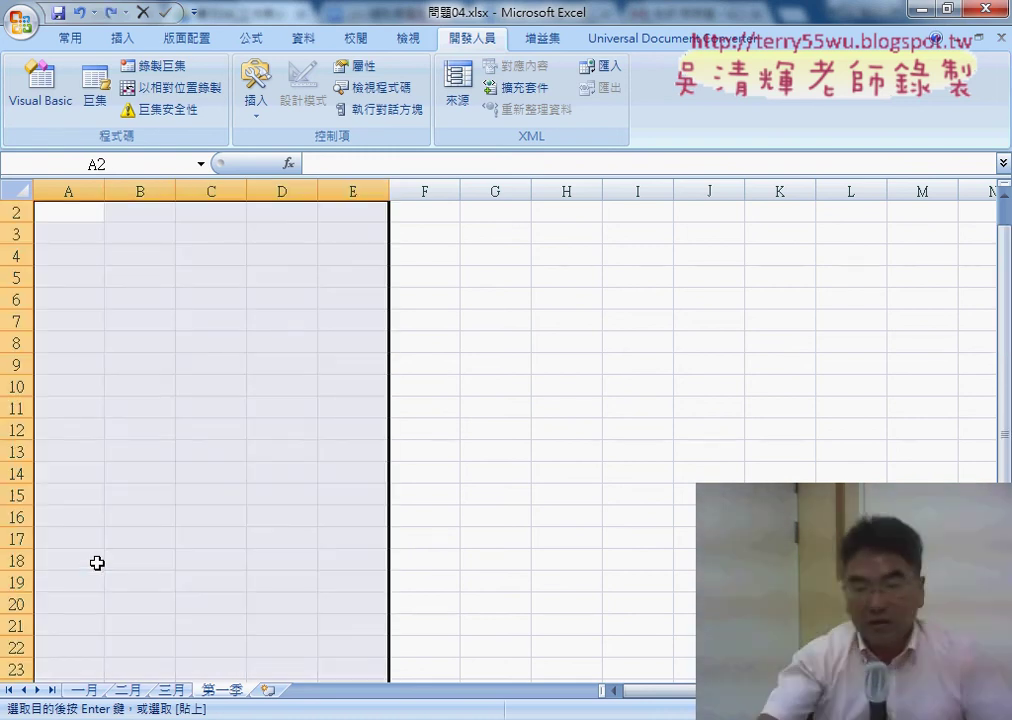
scroll(97, 563, "up", 1)
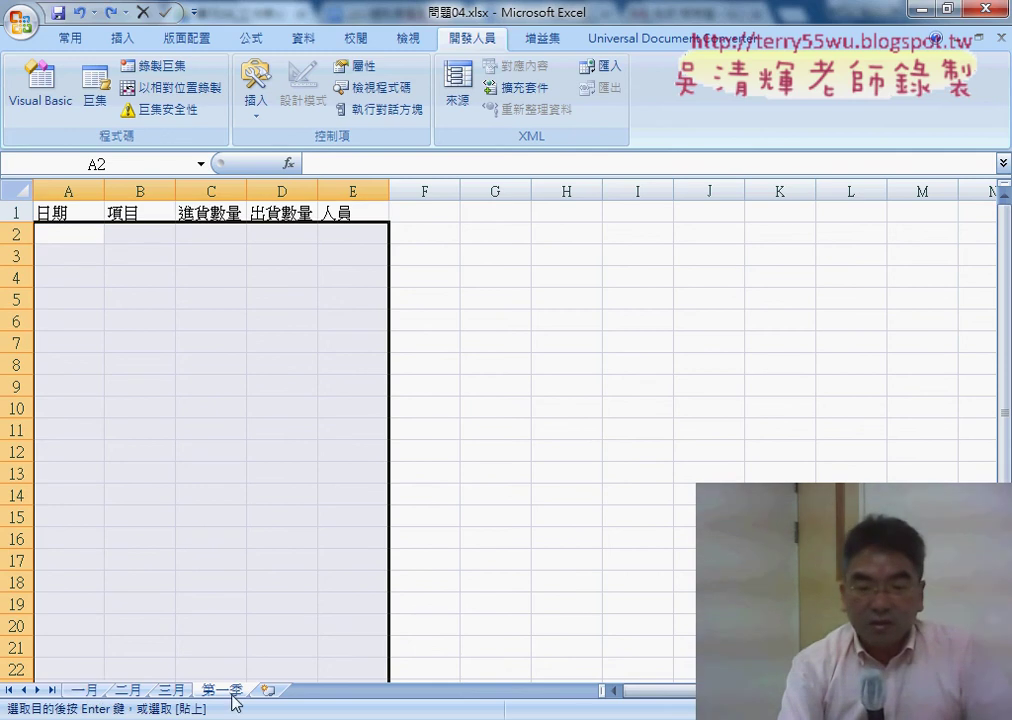
left_click(85, 690)
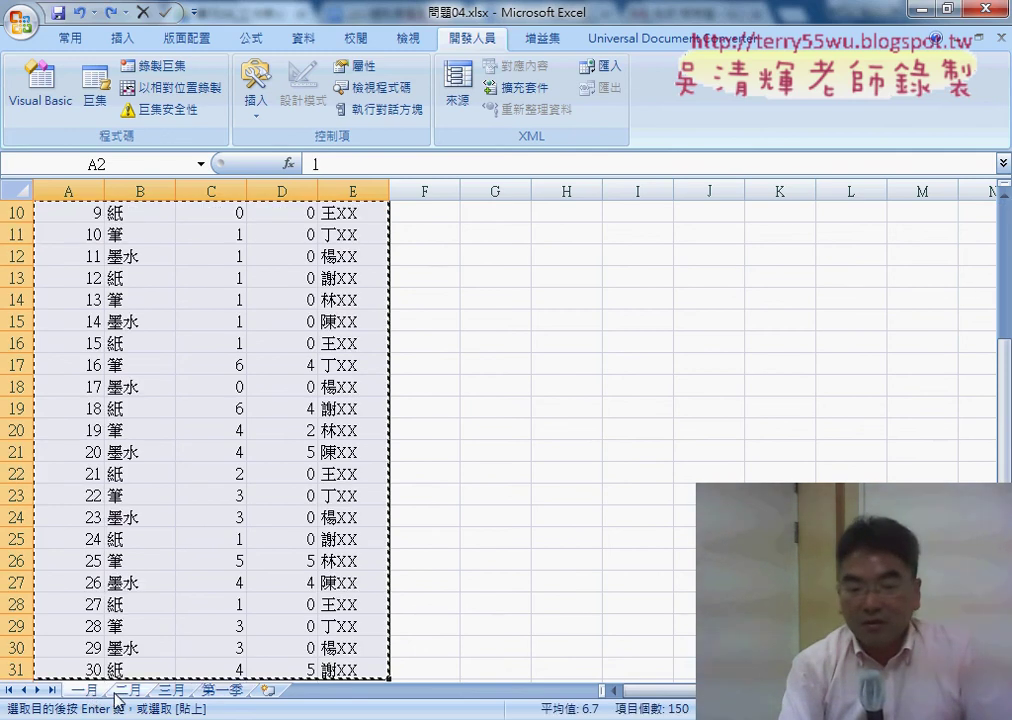
left_click(118, 694)
left_click(222, 692)
left_click(82, 694)
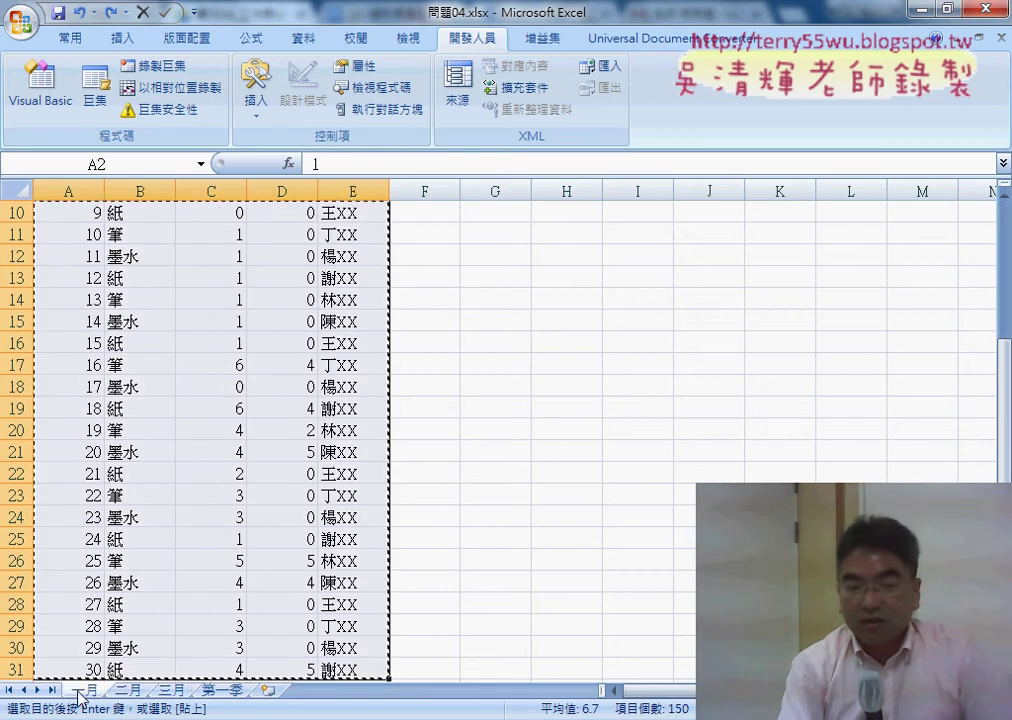
scroll(222, 561, "up", 3)
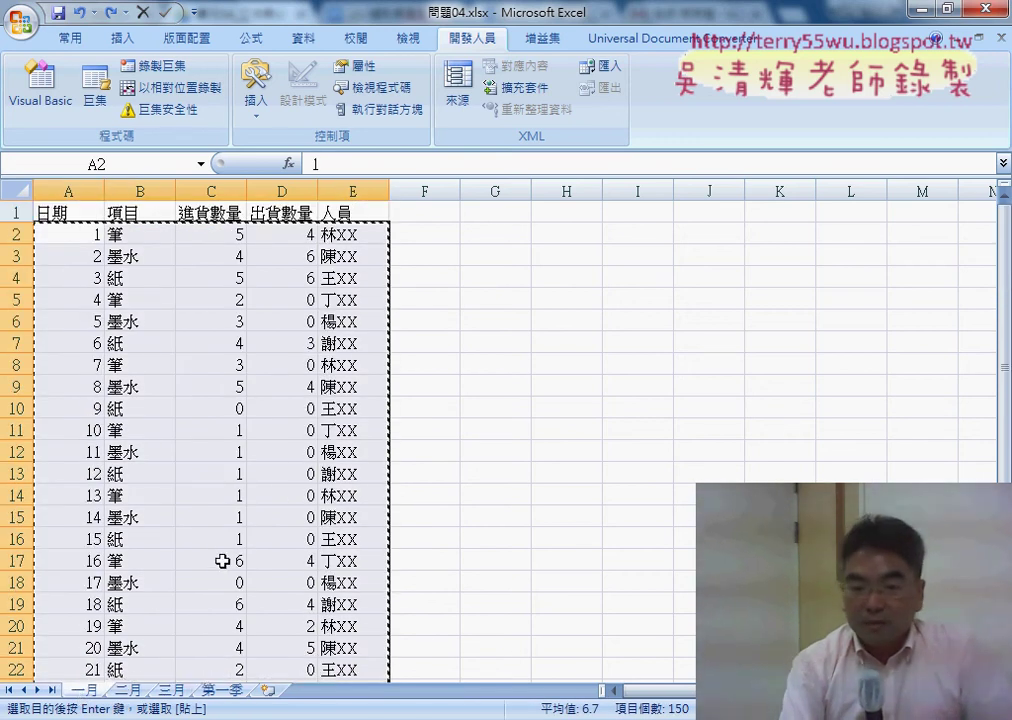
left_click(472, 710)
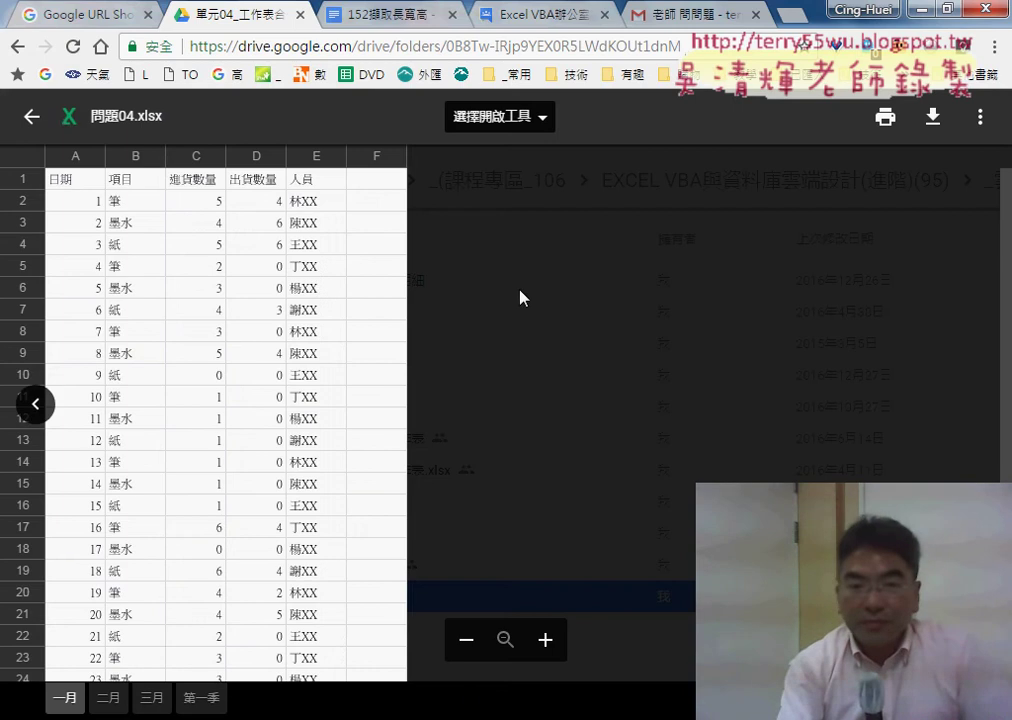
Close the 問題04.xlsx preview and open the 程式碼 document
left_click(32, 116)
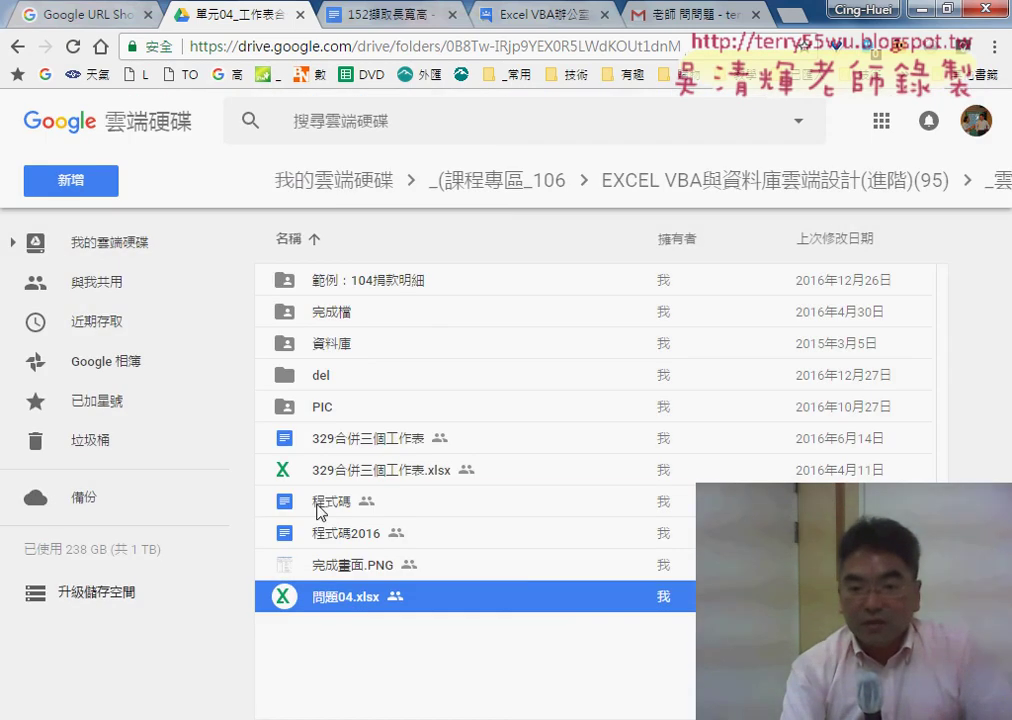
double_click(355, 511)
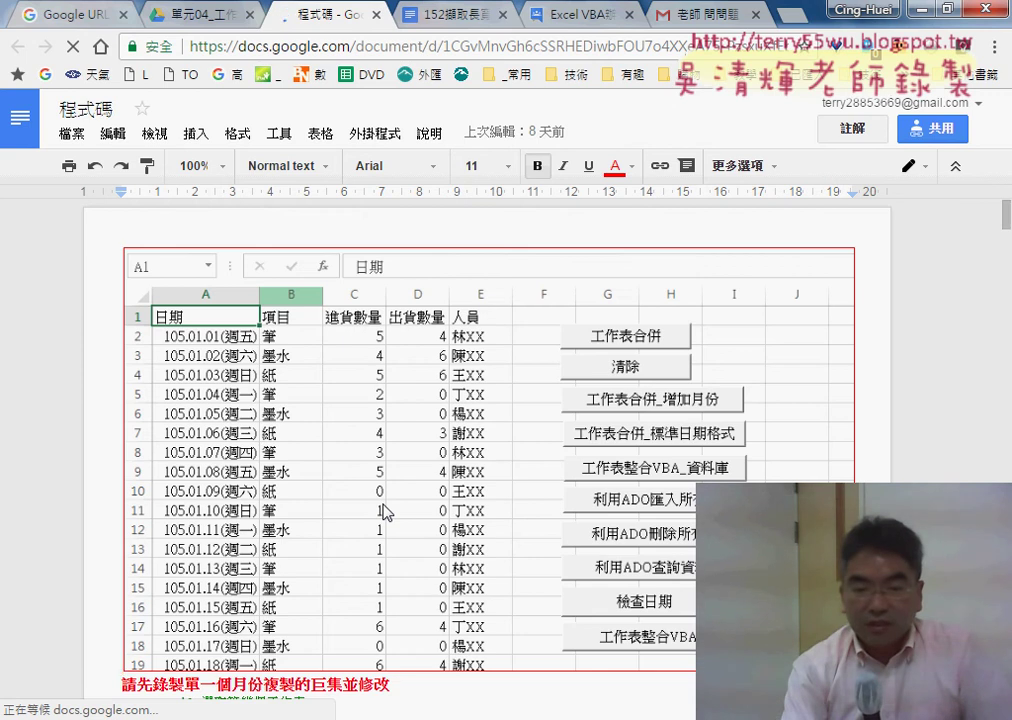
scroll(385, 512, "down", 2)
scroll(387, 512, "down", 1)
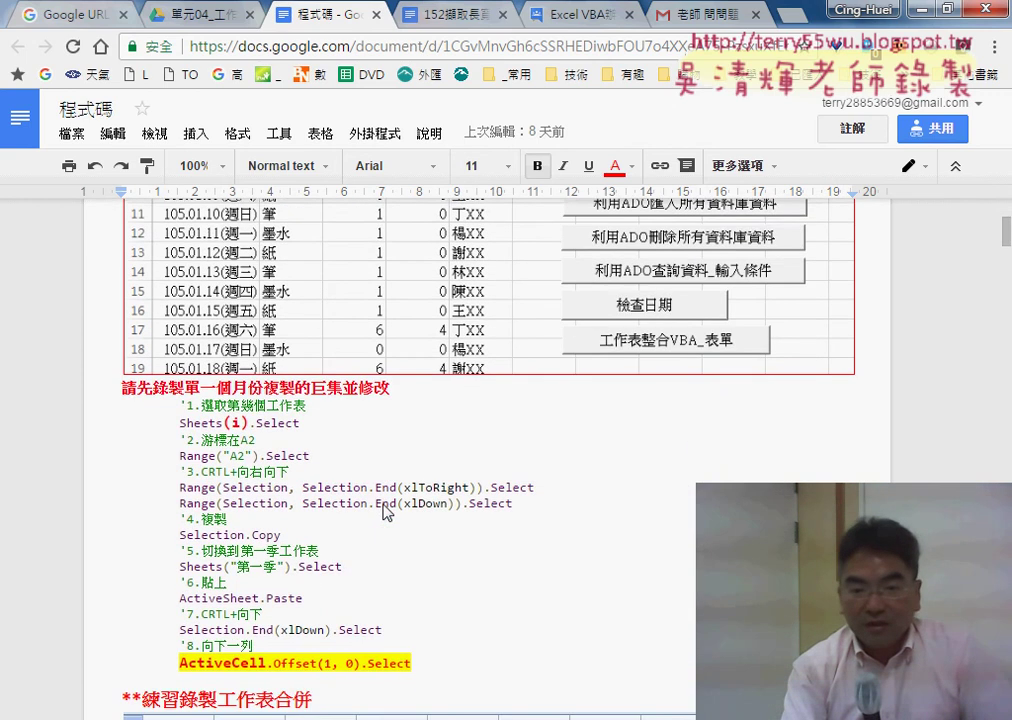
scroll(385, 512, "down", 1)
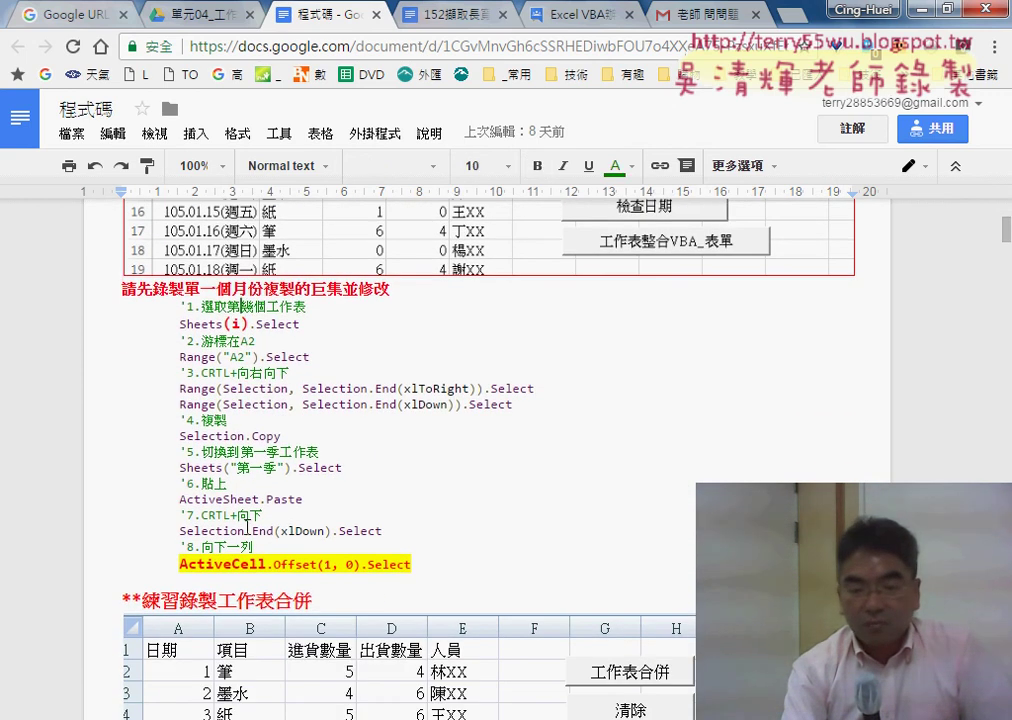
left_click(235, 547)
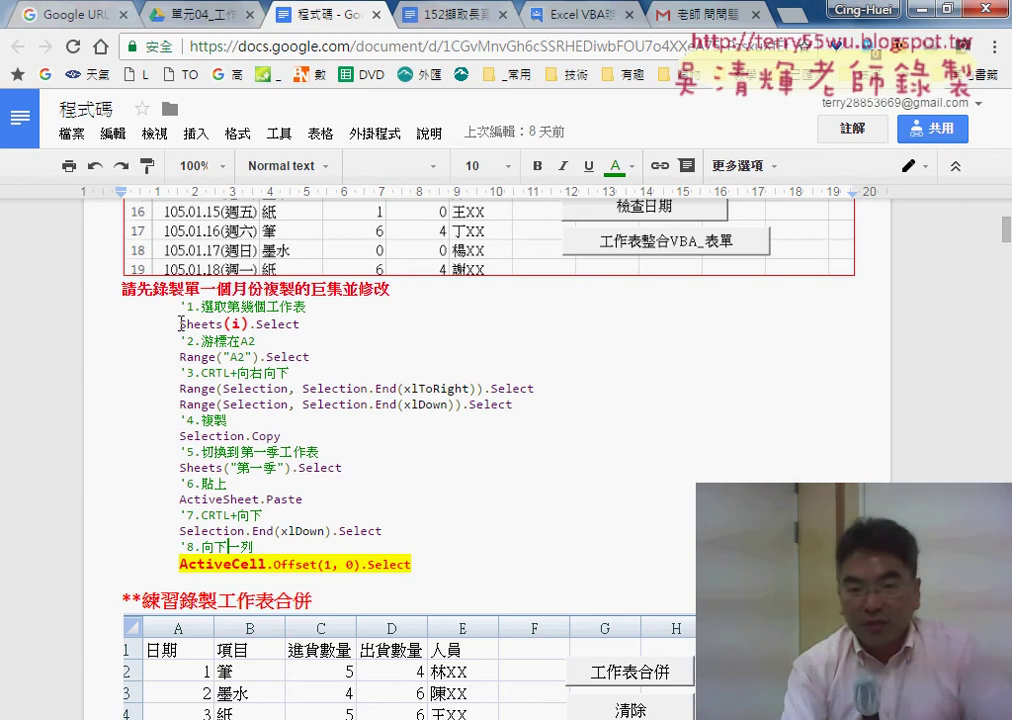
left_click_drag(199, 325, 285, 328)
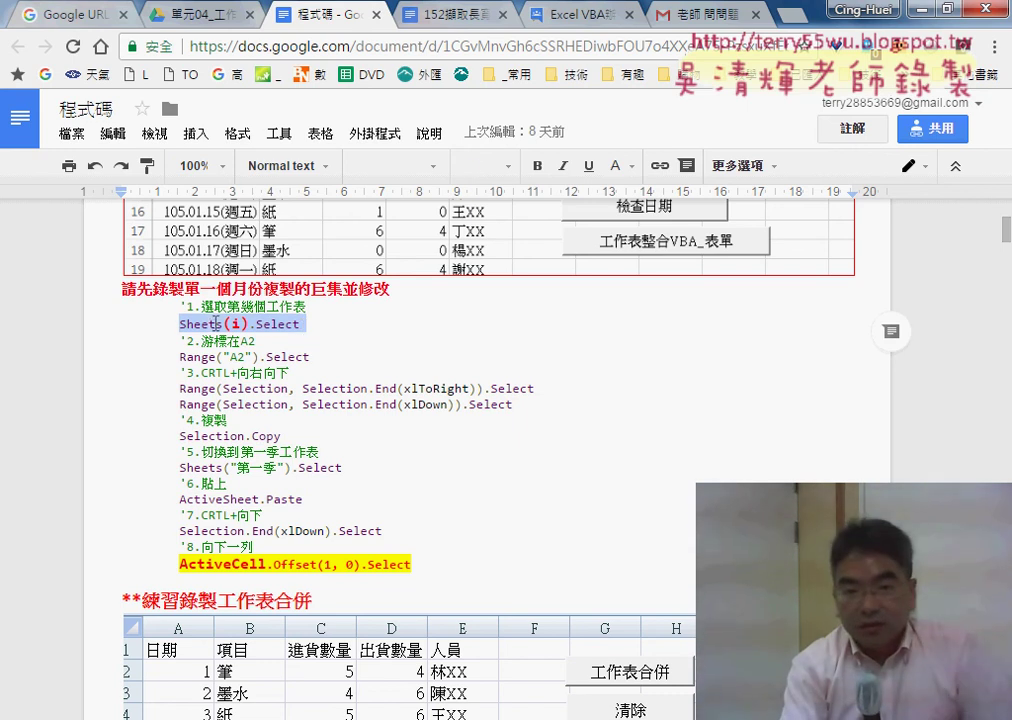
left_click_drag(219, 324, 179, 324)
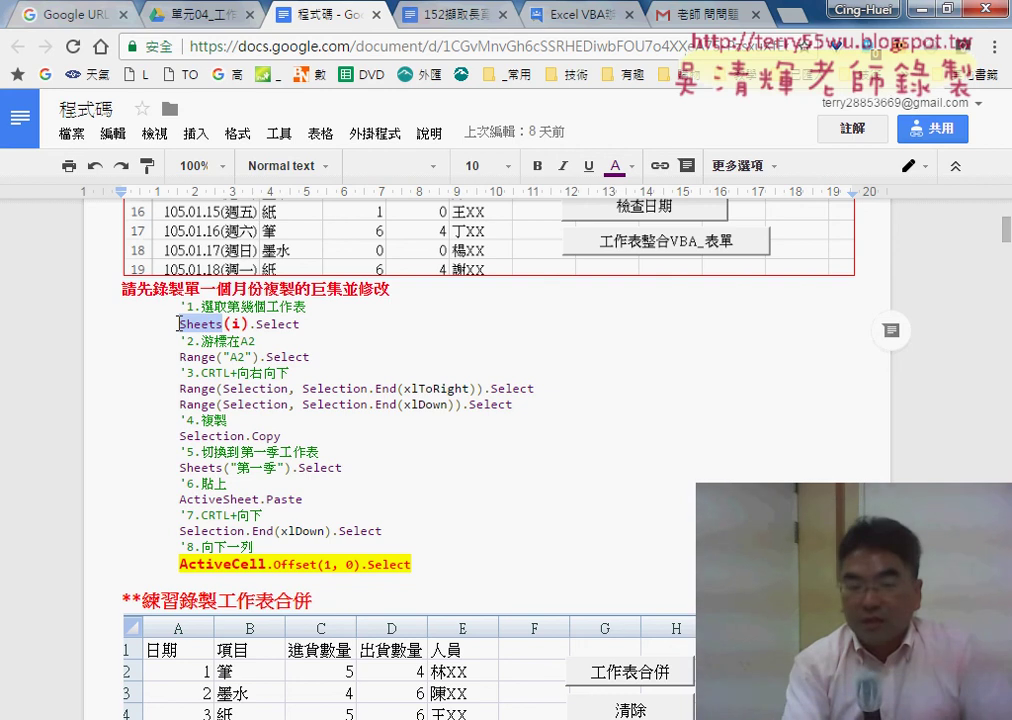
left_click_drag(223, 324, 249, 324)
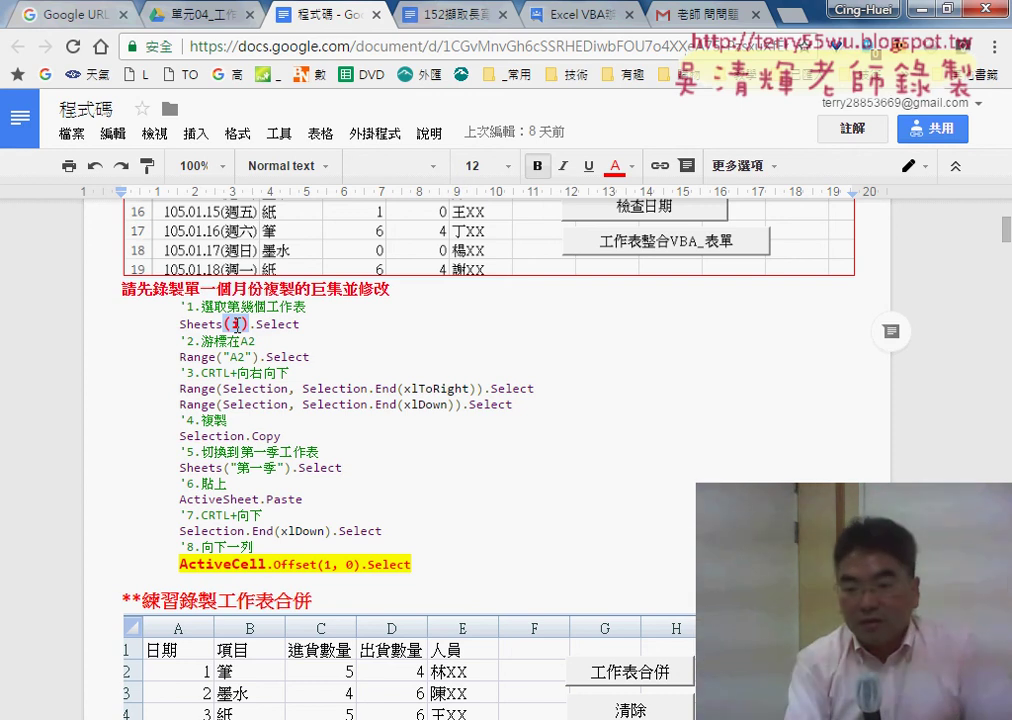
mouse_move(576, 700)
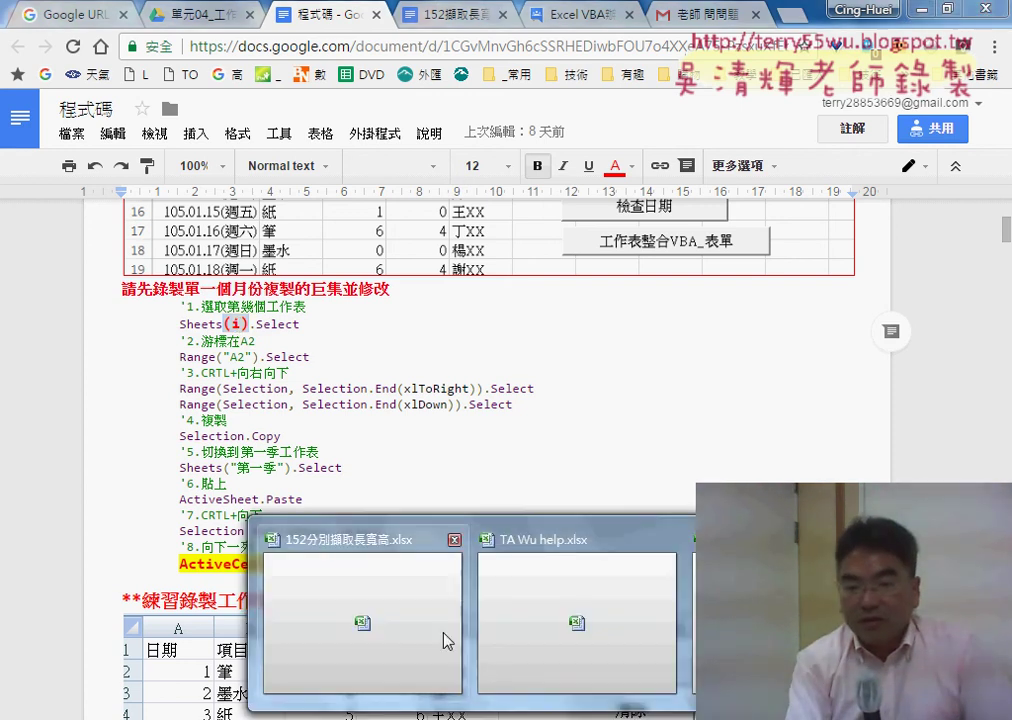
left_click(760, 610)
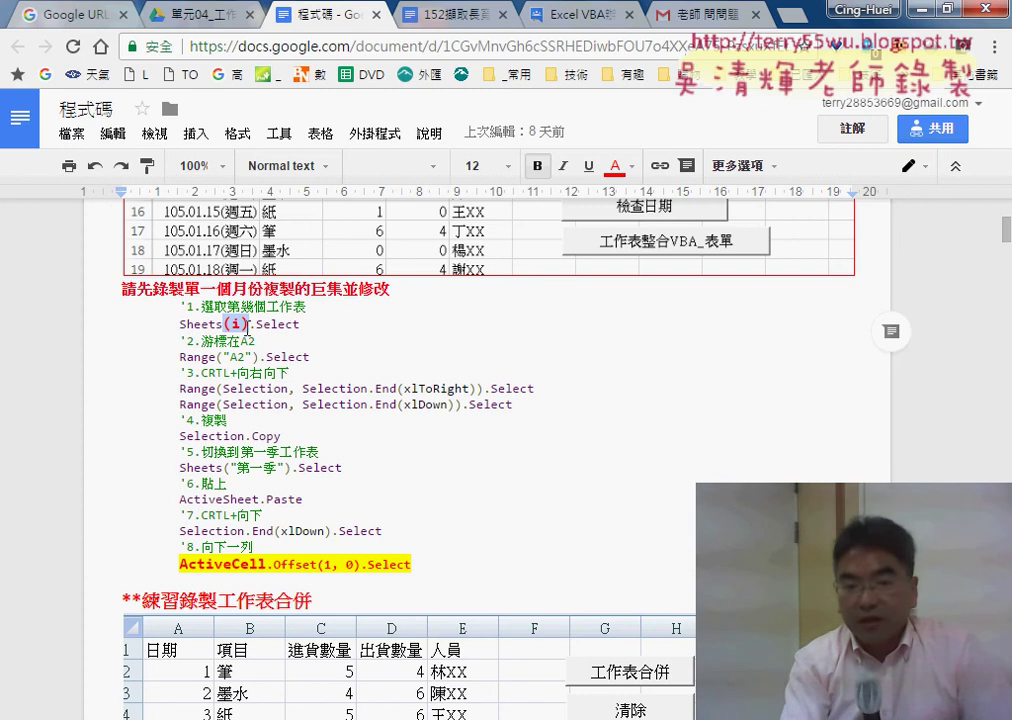
left_click_drag(179, 324, 410, 531)
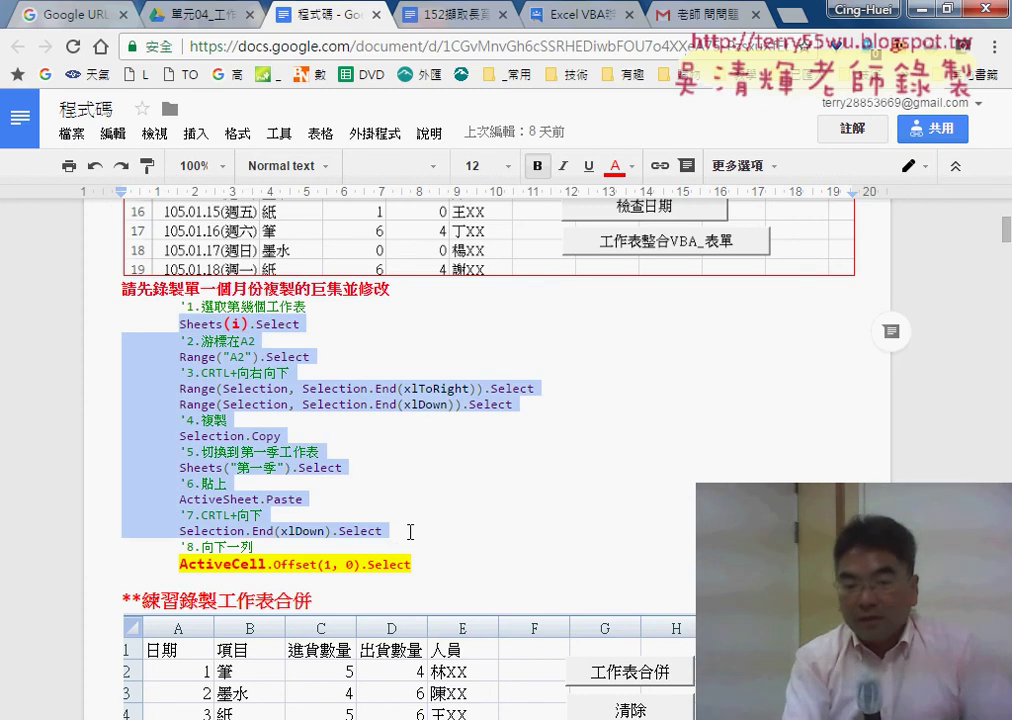
left_click_drag(411, 564, 185, 563)
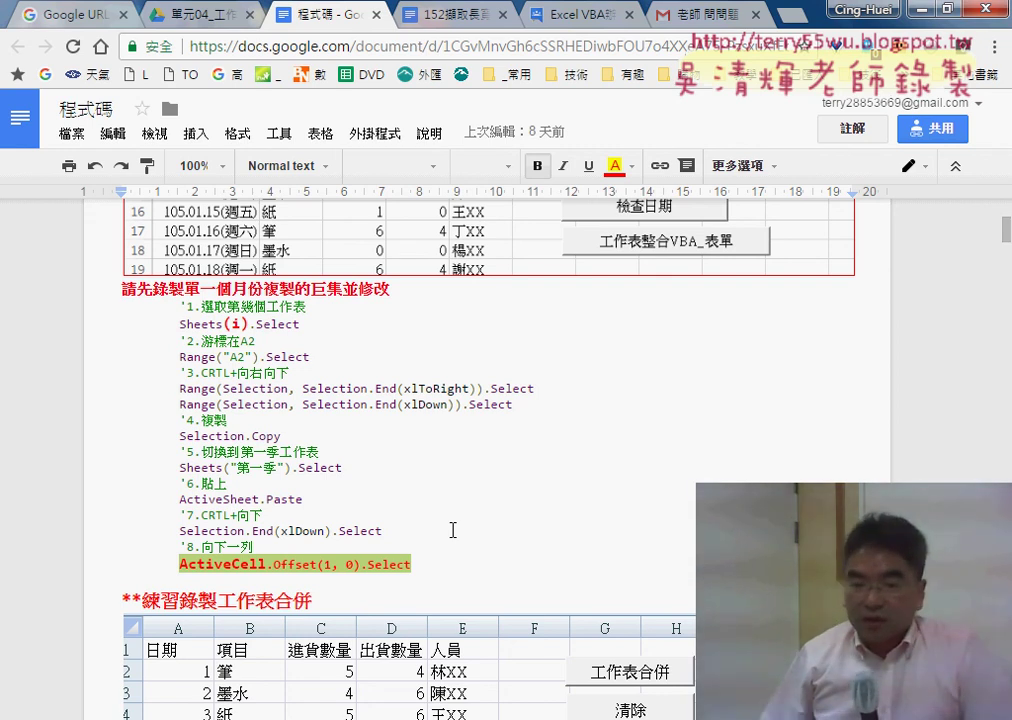
left_click(207, 564)
left_click_drag(181, 566, 256, 566)
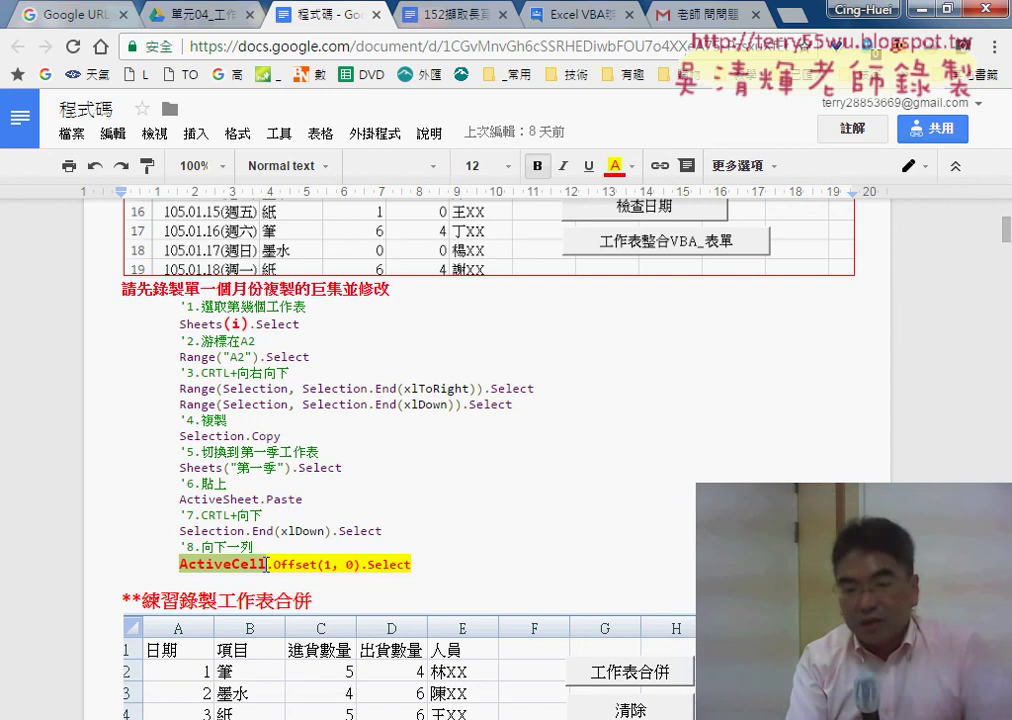
left_click(184, 566)
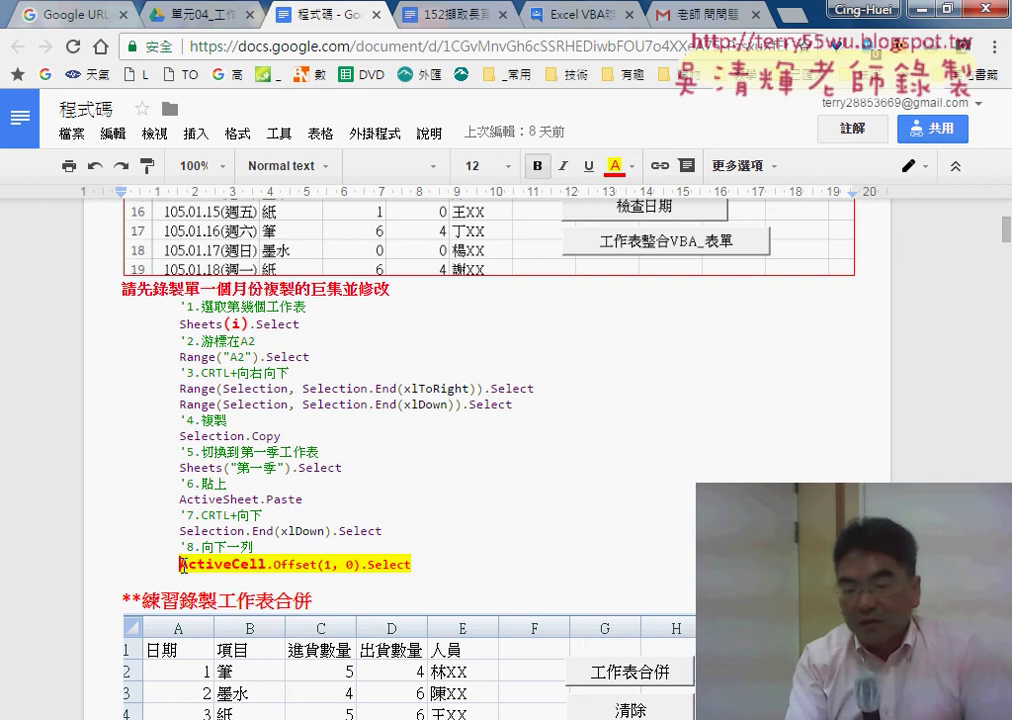
left_click_drag(183, 566, 231, 566)
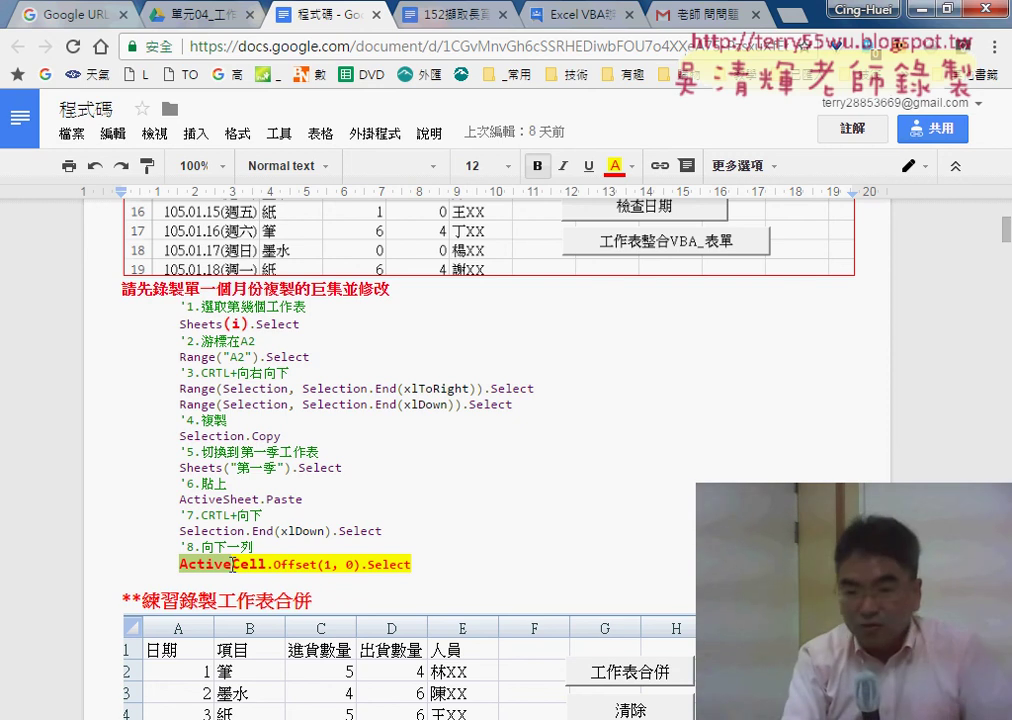
left_click_drag(237, 568, 275, 565)
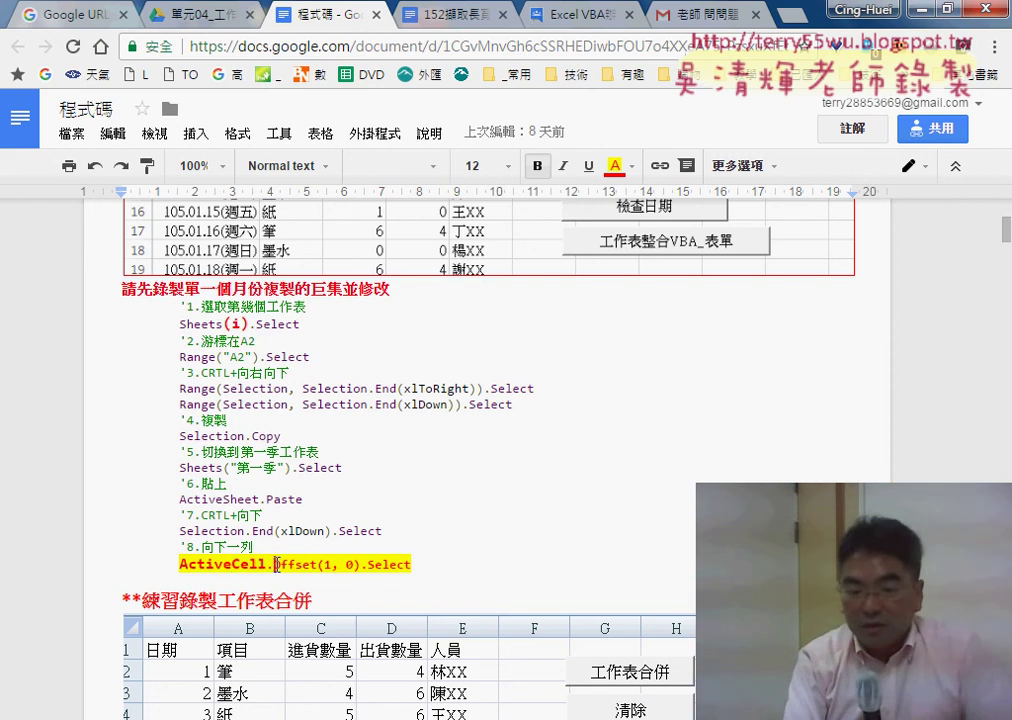
left_click_drag(275, 565, 316, 564)
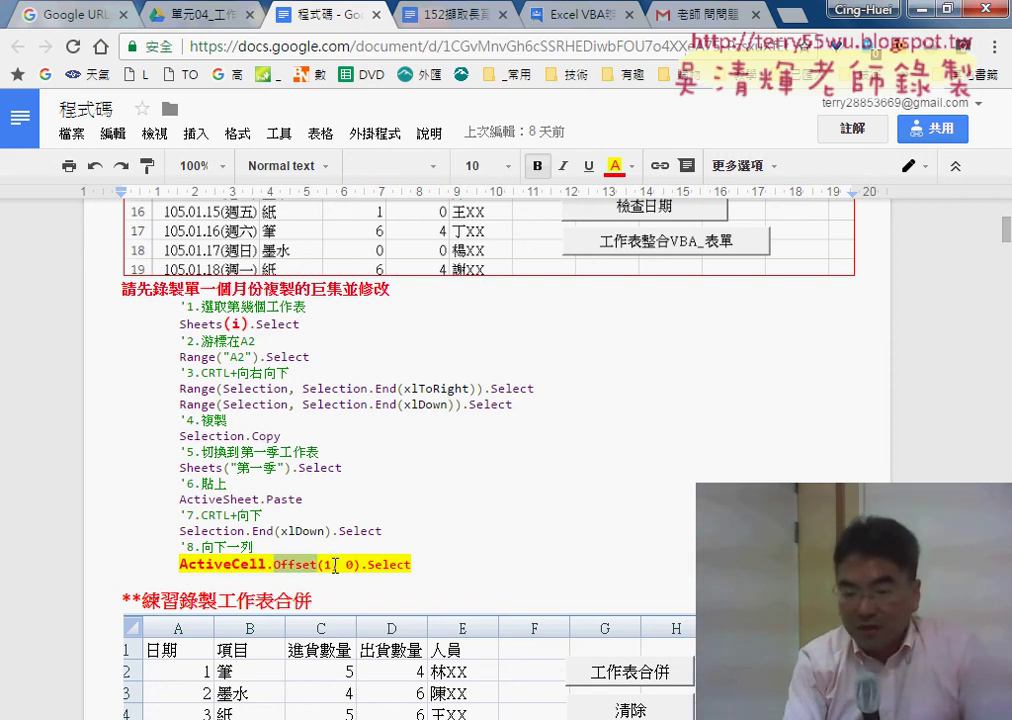
left_click(331, 566)
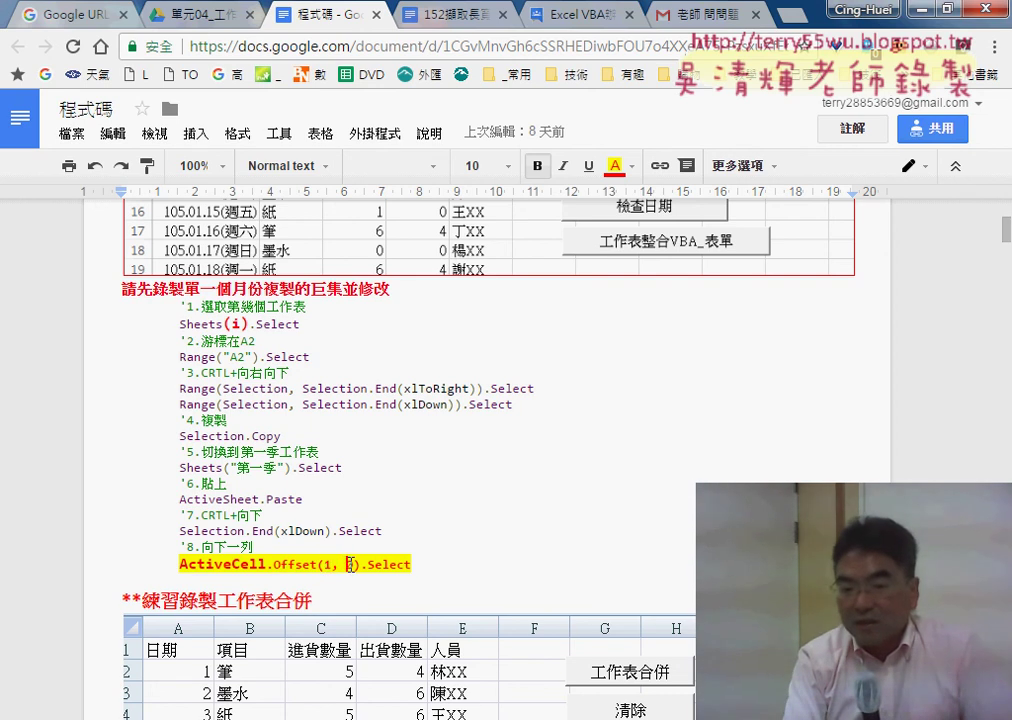
left_click_drag(362, 565, 413, 567)
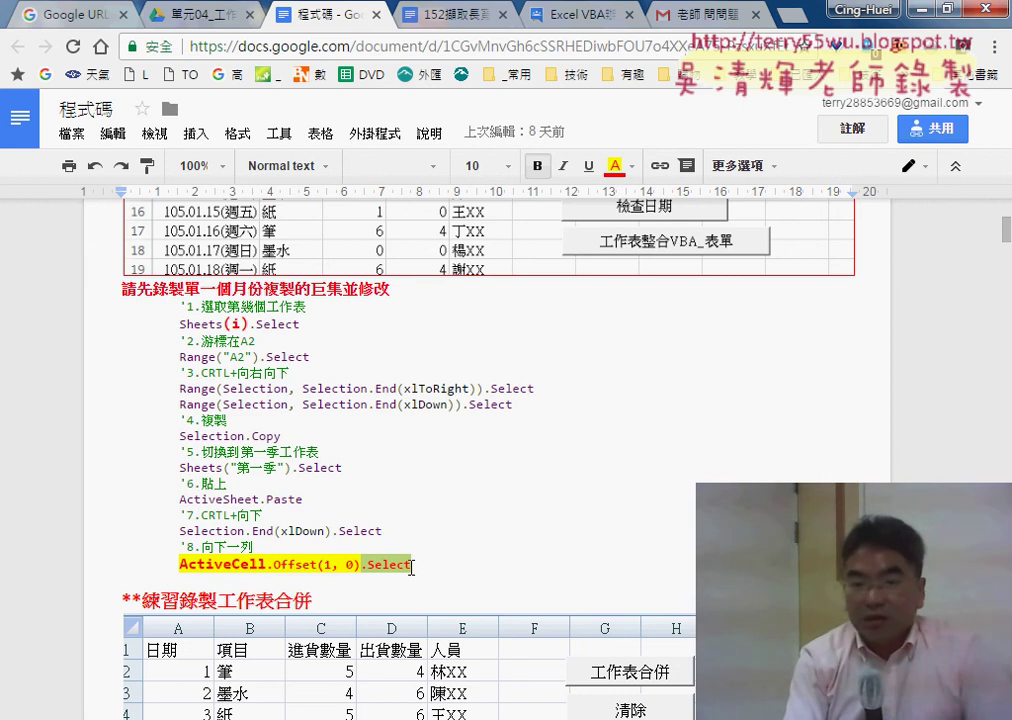
left_click(367, 531)
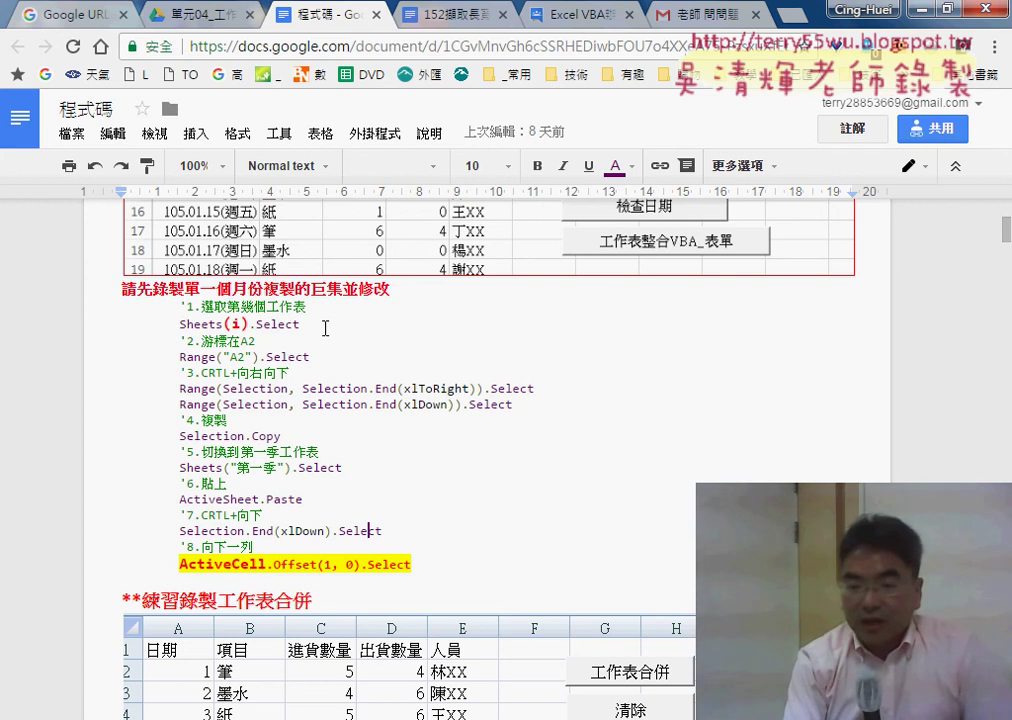
key("alt+Tab")
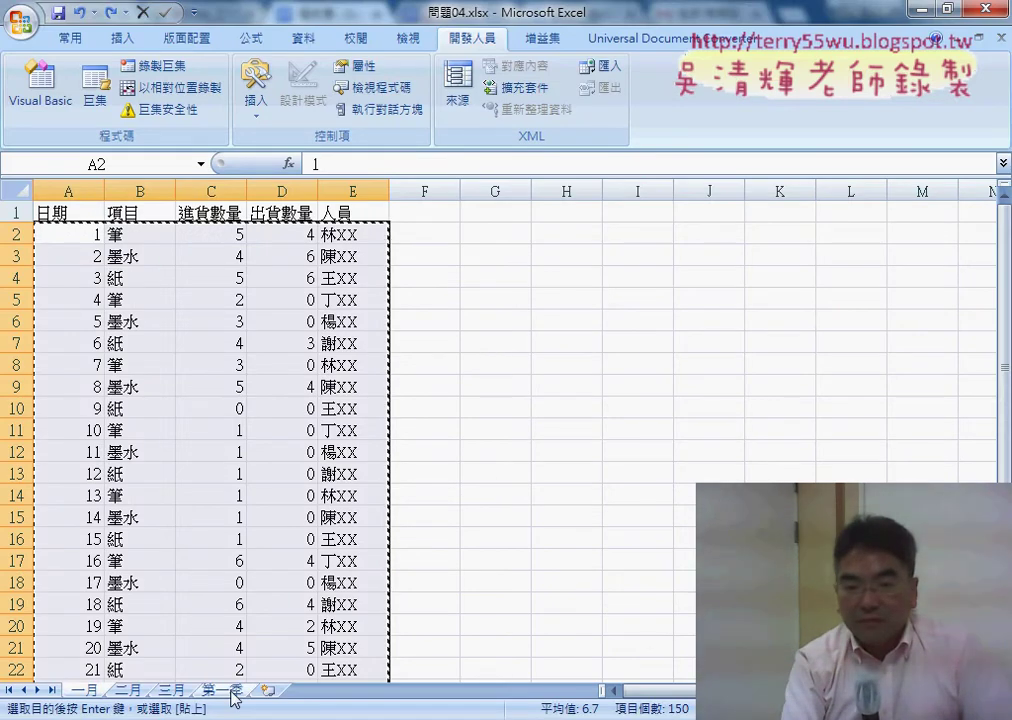
left_click(230, 692)
left_click(490, 436)
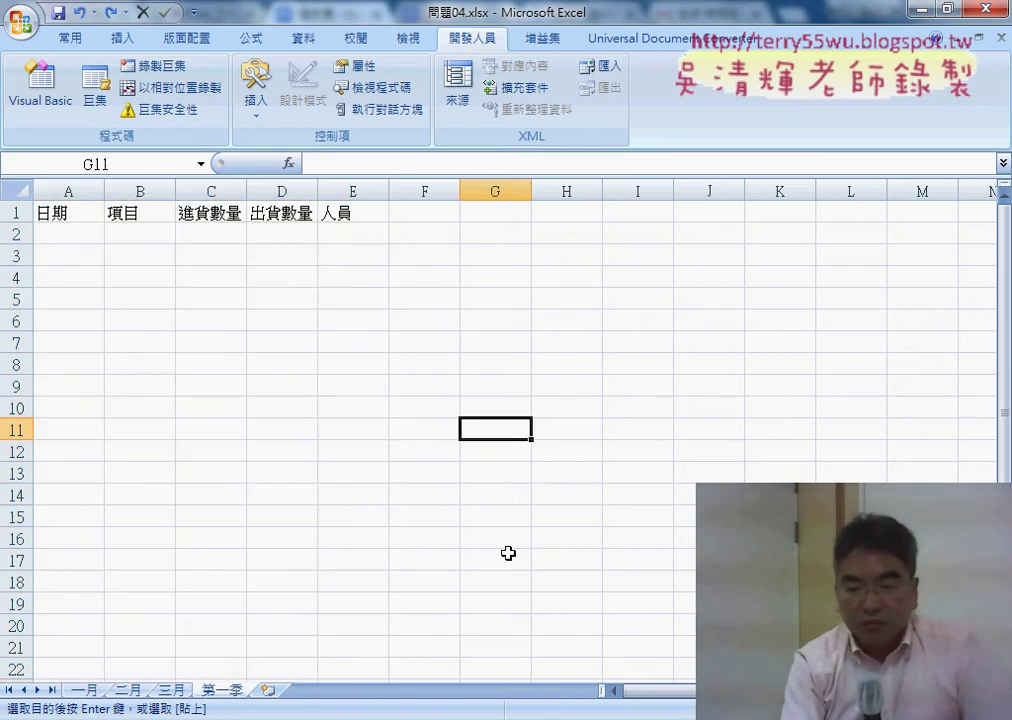
key("alt+Tab")
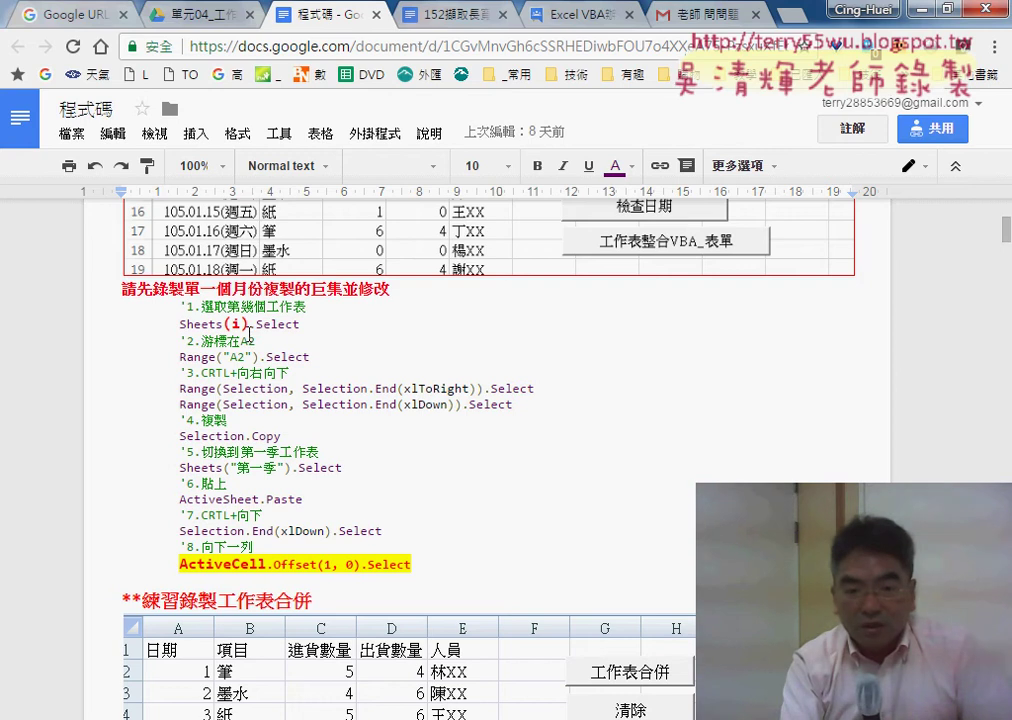
Copy the macro name 工作表合併 from the Sub line and bring Excel back
scroll(290, 372, "down", 4)
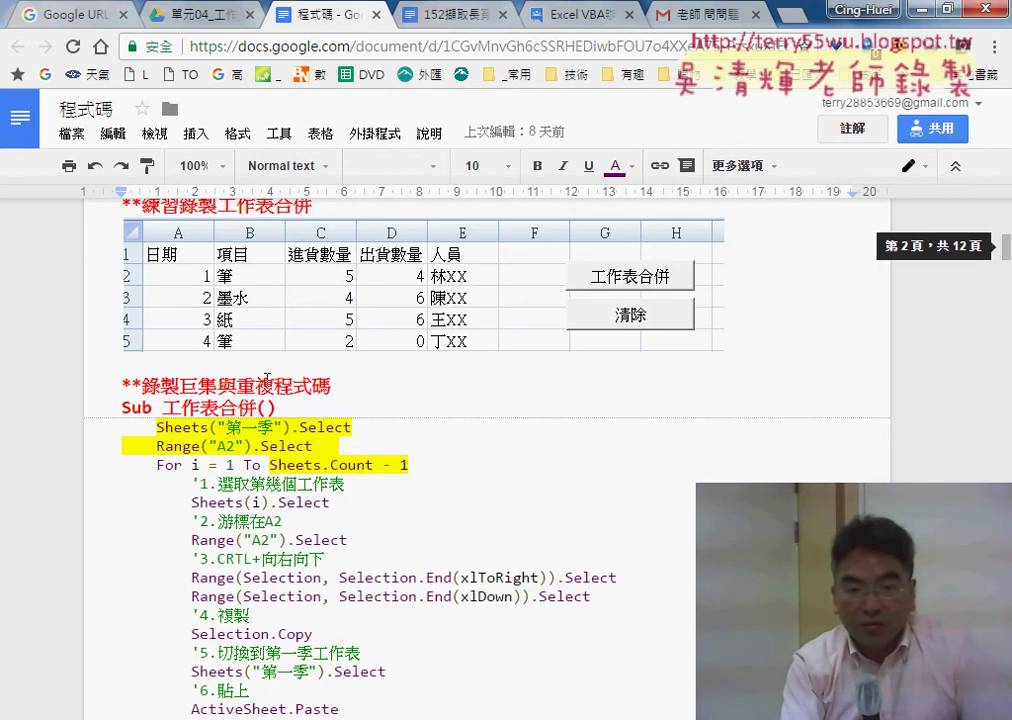
left_click_drag(229, 405, 254, 406)
key("ctrl+c")
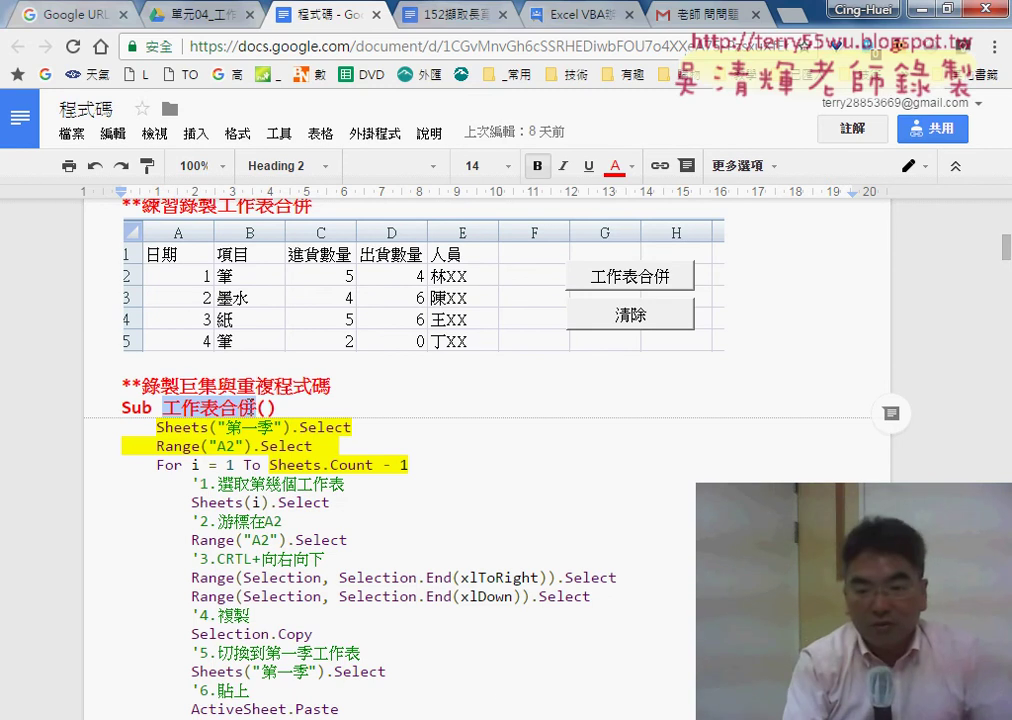
left_click(455, 485)
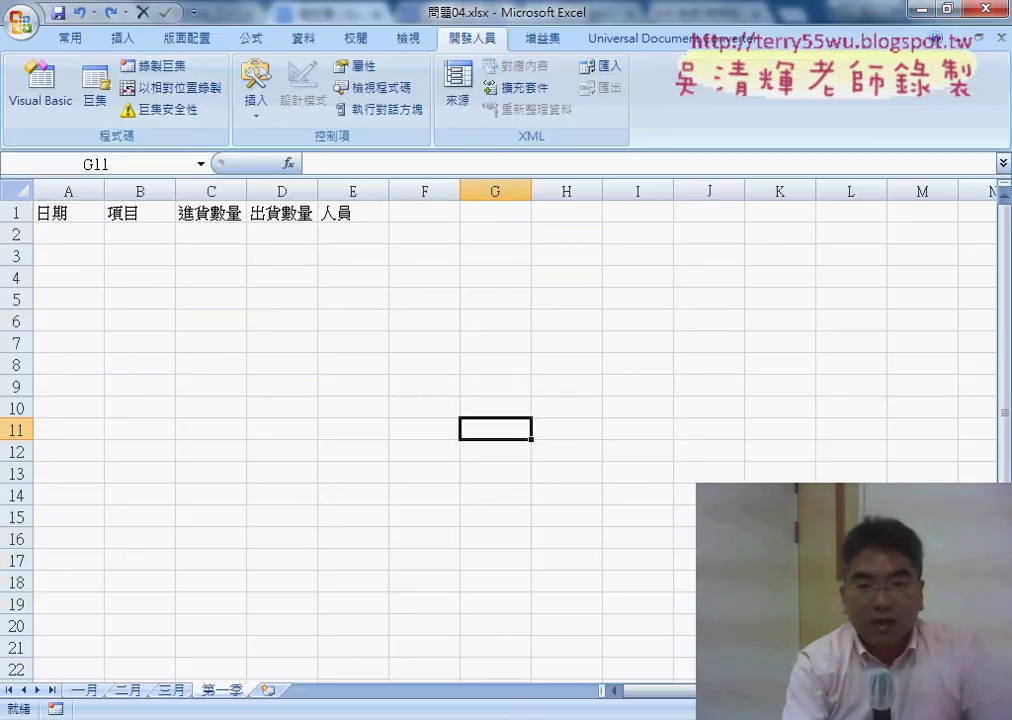
Start recording a macro named 工作表合併
left_click(157, 65)
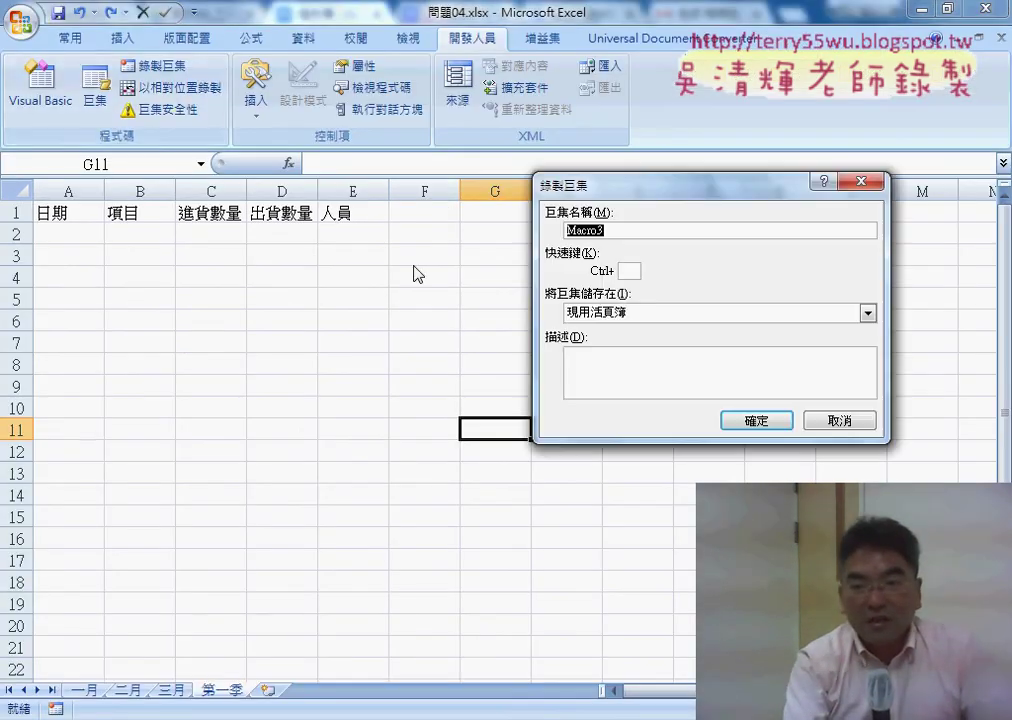
right_click(601, 230)
left_click(617, 260)
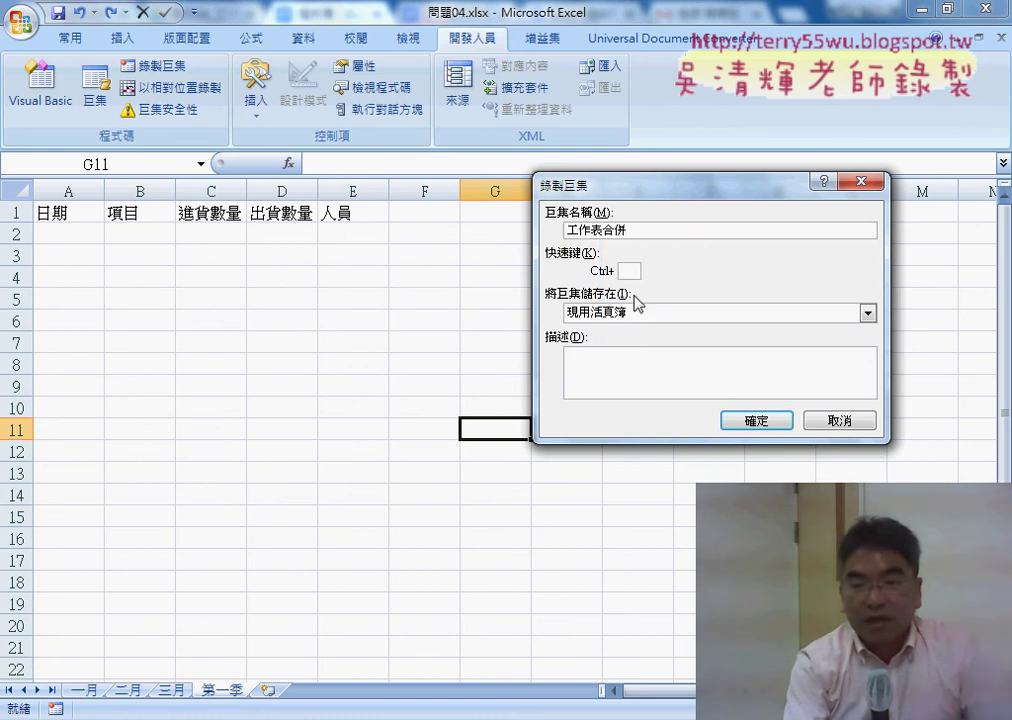
left_click(767, 428)
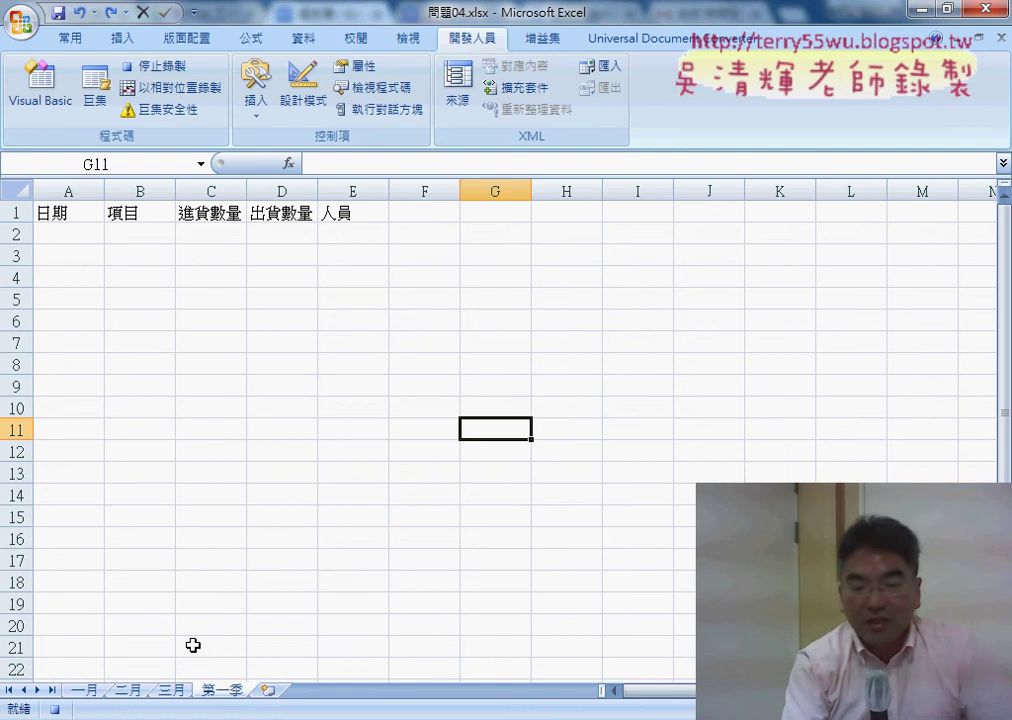
Copy the 一月 sheet's data range A2:E31
left_click(80, 691)
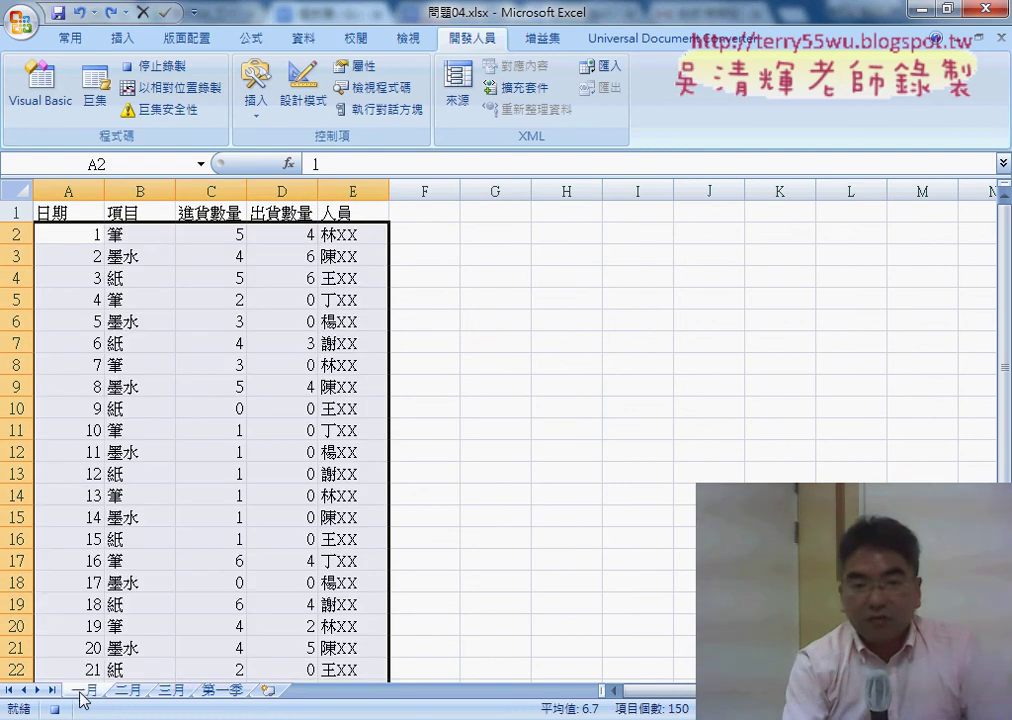
left_click(72, 235)
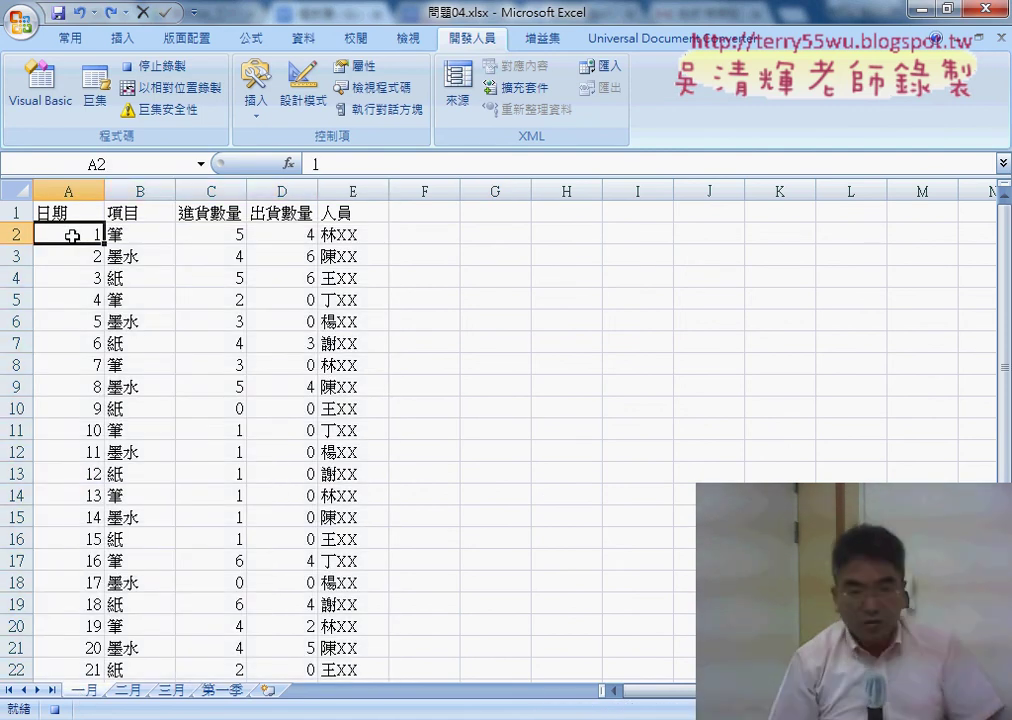
key("ctrl+shift+Right")
key("ctrl+shift+Down")
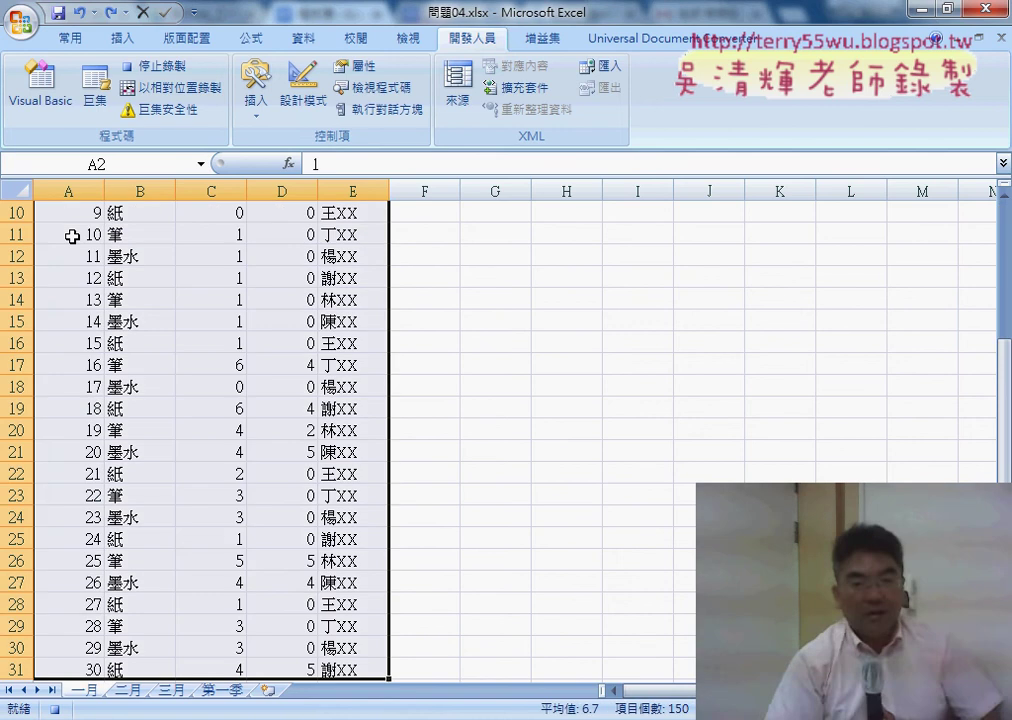
key("ctrl+c")
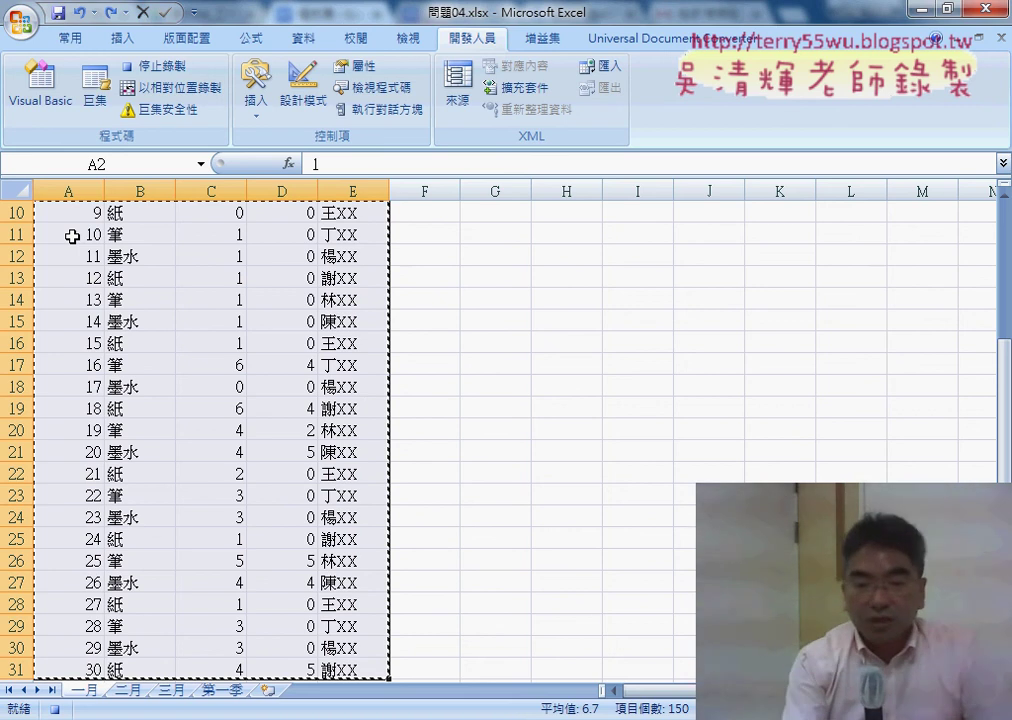
Paste the copied rows into 第一季 at A2, then move down to A32
left_click(222, 690)
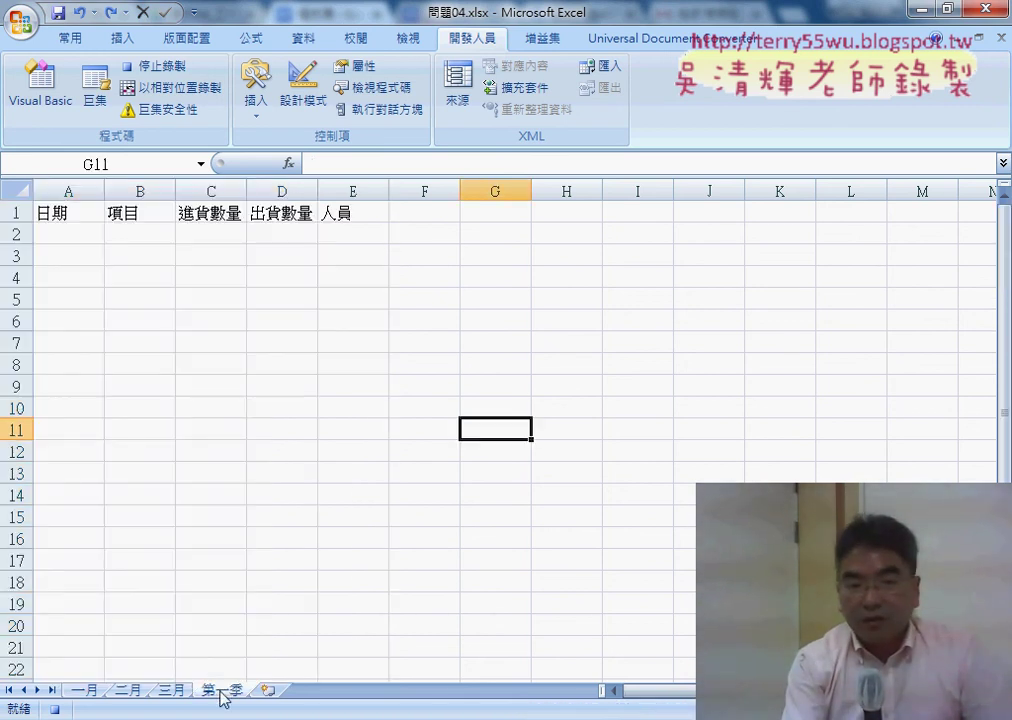
left_click(58, 236)
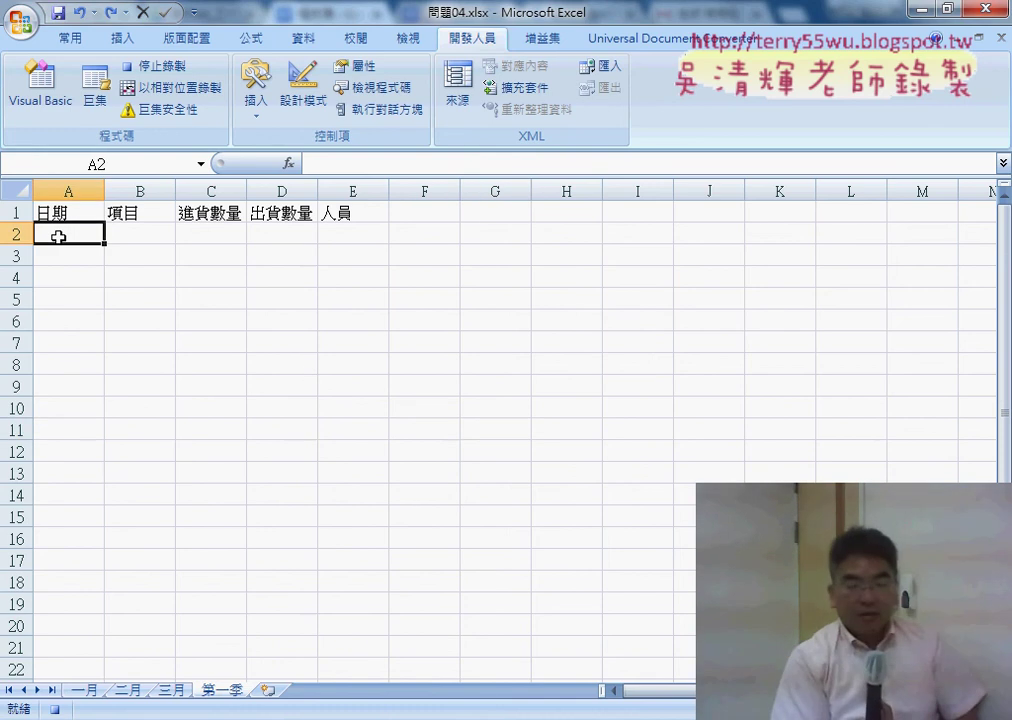
key("ctrl+v")
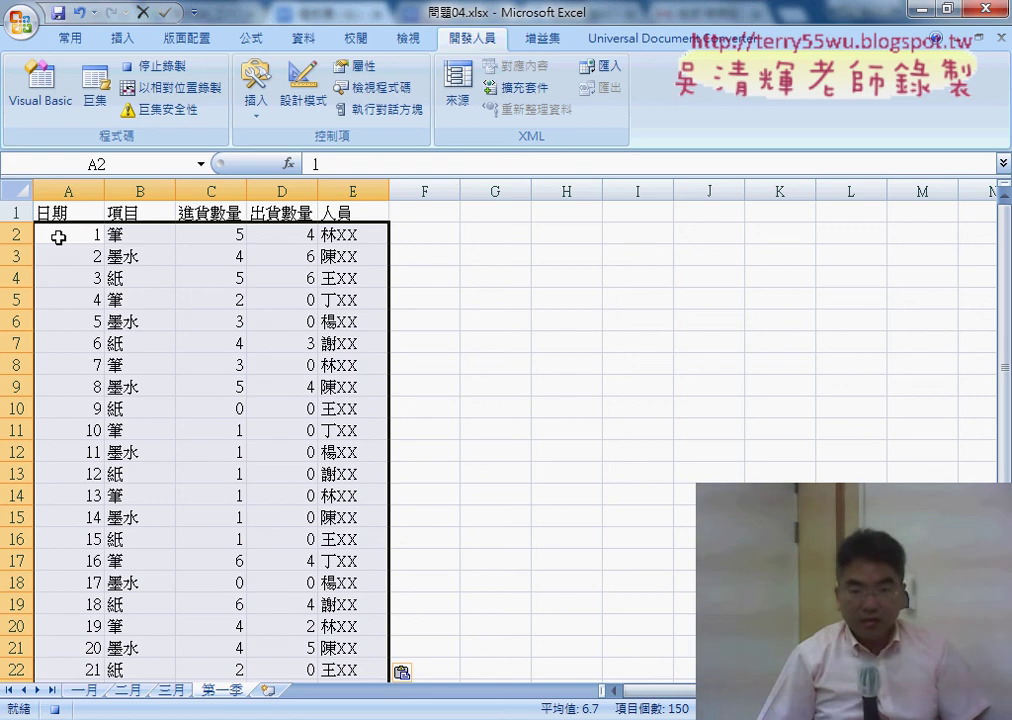
key("ctrl+Down")
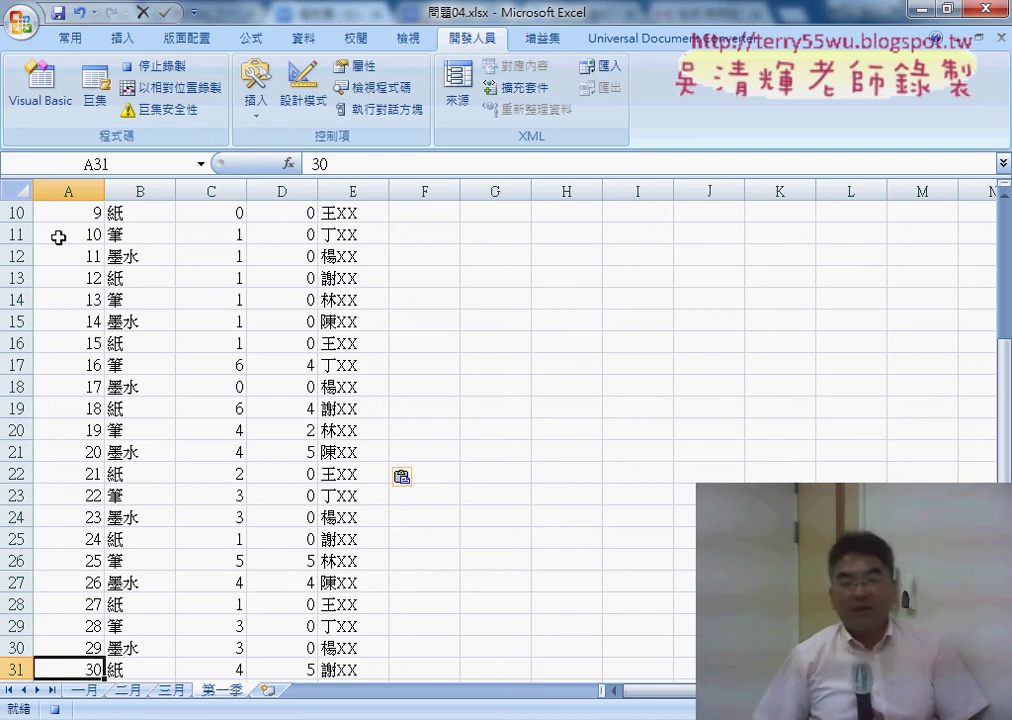
key("Down")
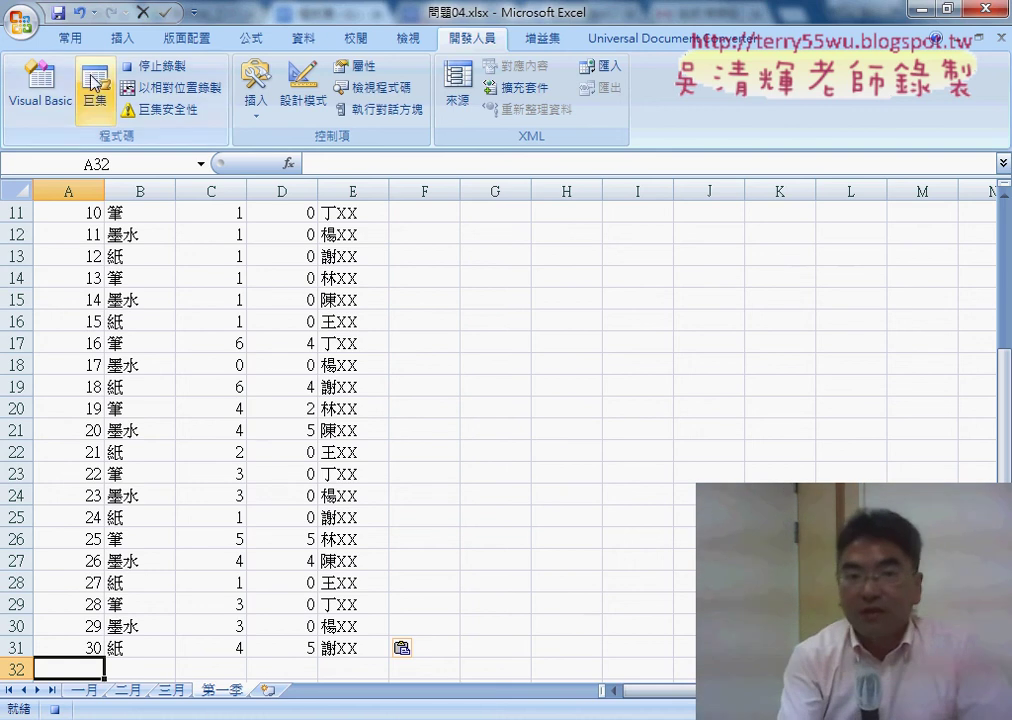
Stop recording and open the 工作表合併 macro's code in the VBA editor
left_click(150, 66)
left_click(97, 106)
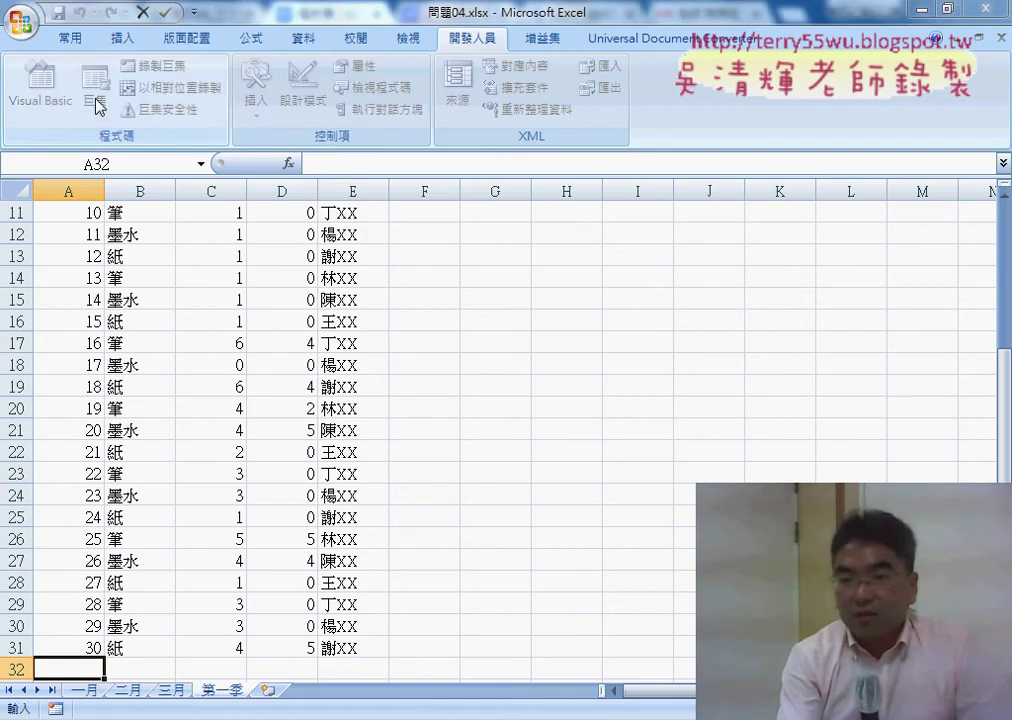
left_click(862, 252)
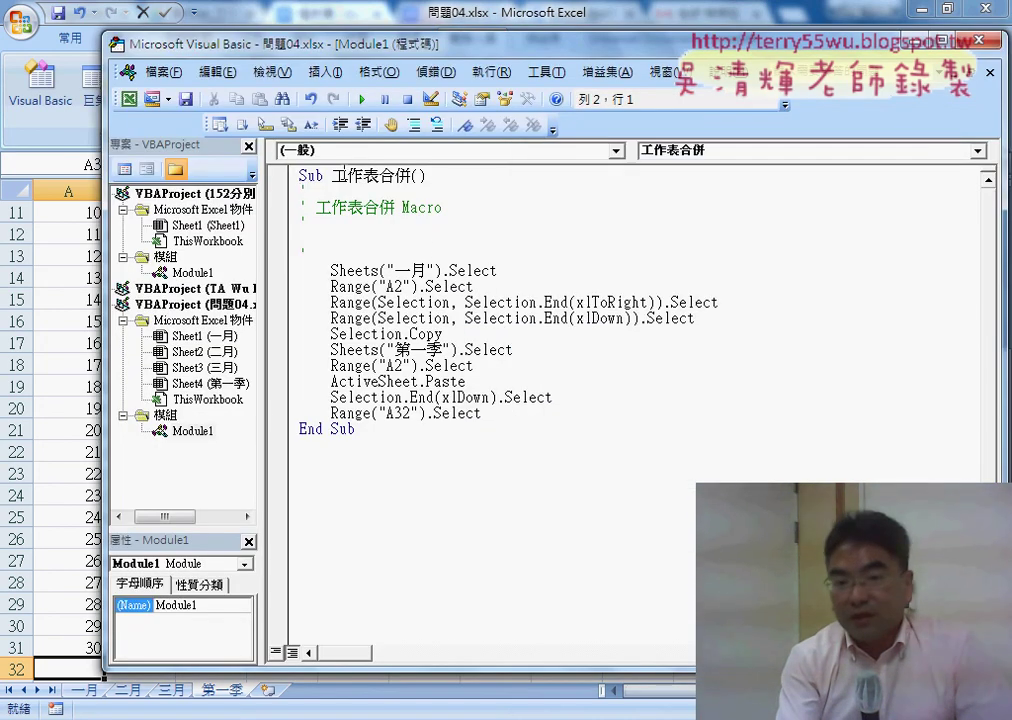
left_click(193, 433)
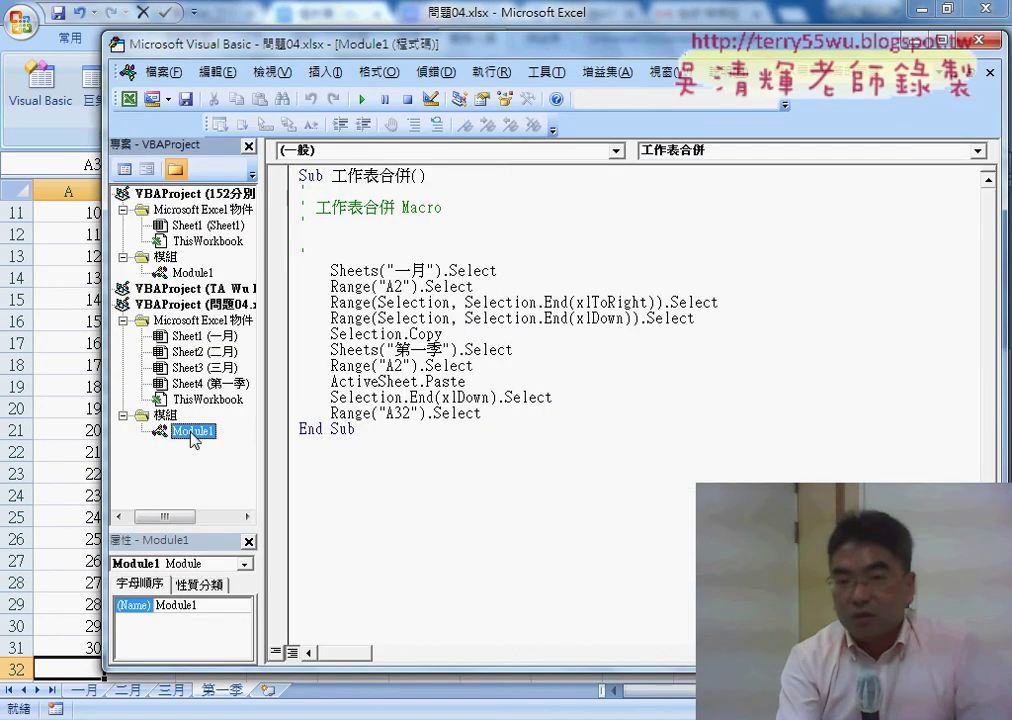
Replace the generated comment lines with an indented comment marker line
left_click_drag(336, 262, 287, 192)
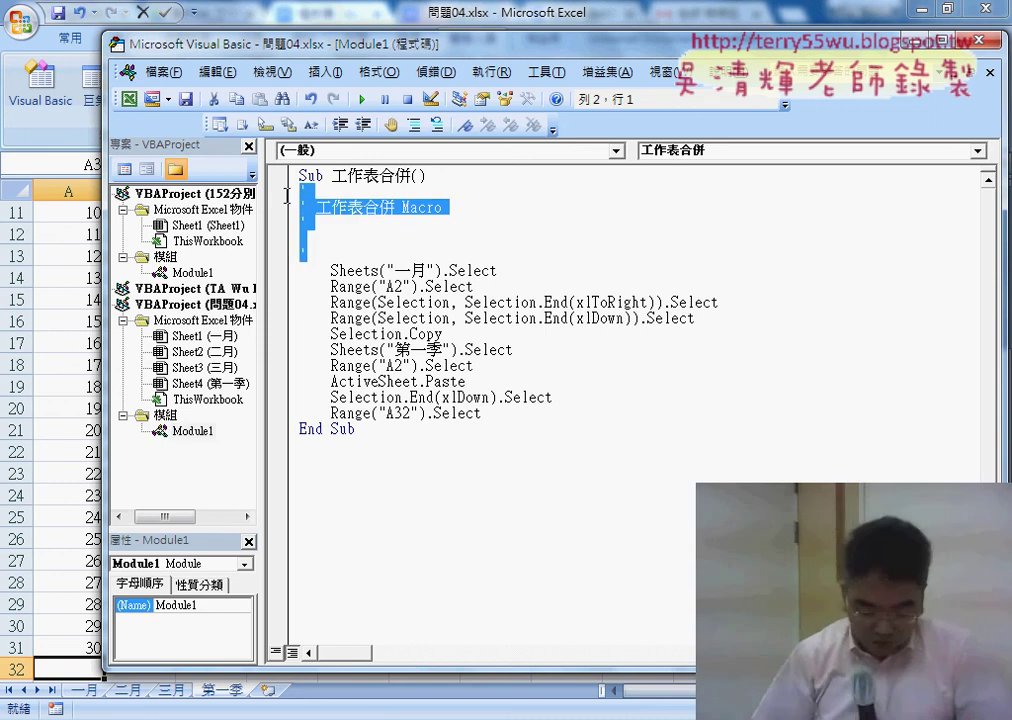
key("Delete")
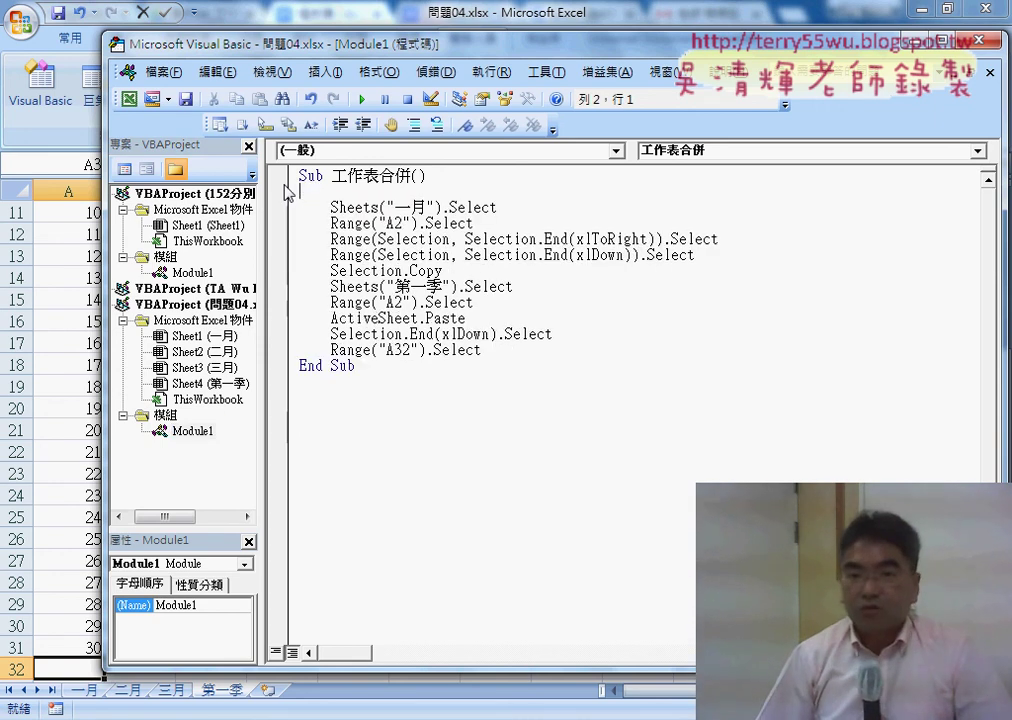
key("Return")
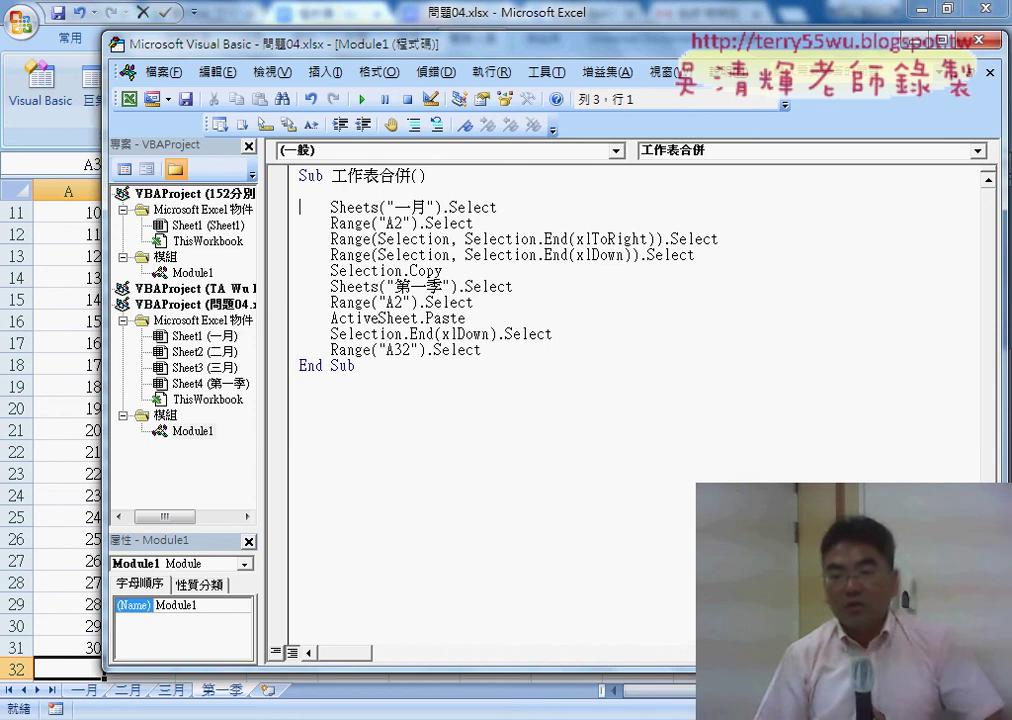
key("Up")
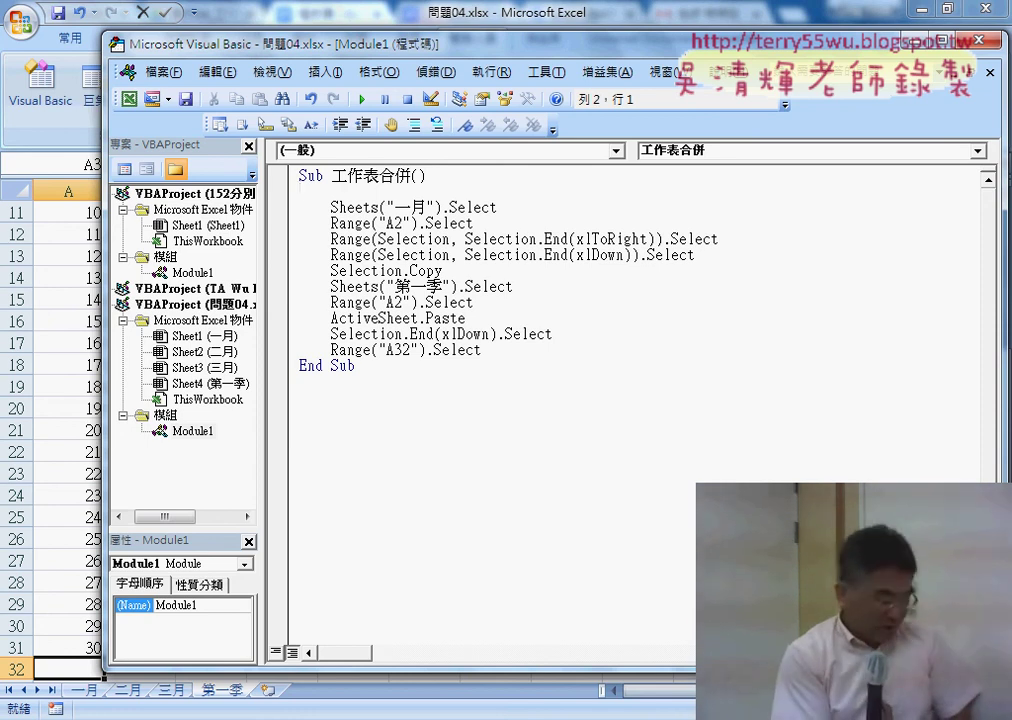
key("Tab")
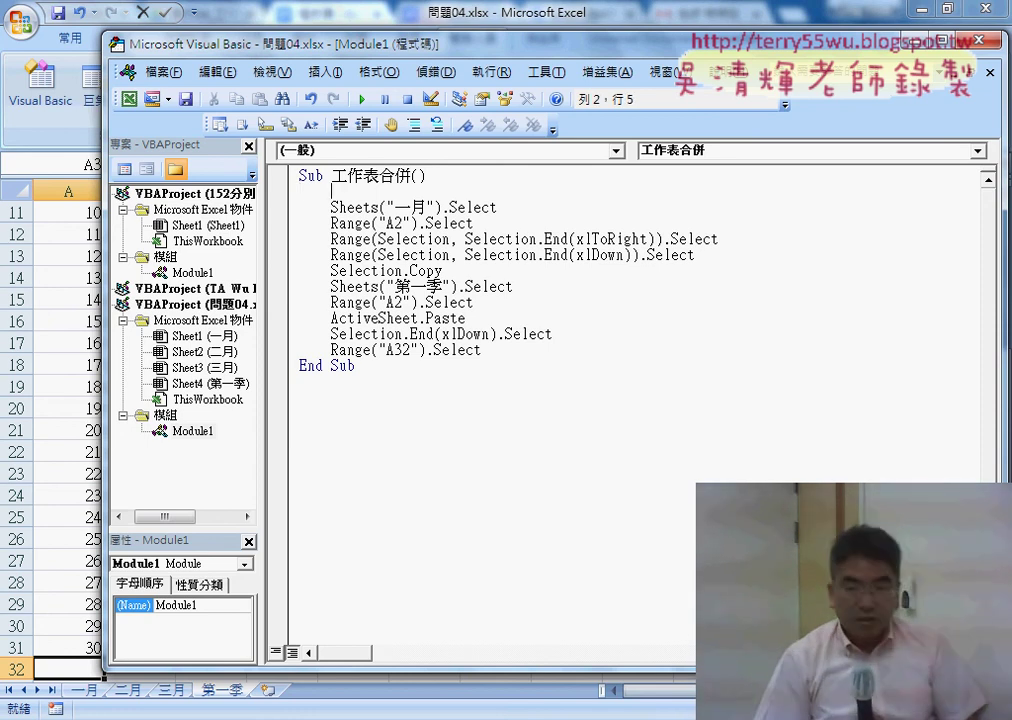
key("ctrl+j")
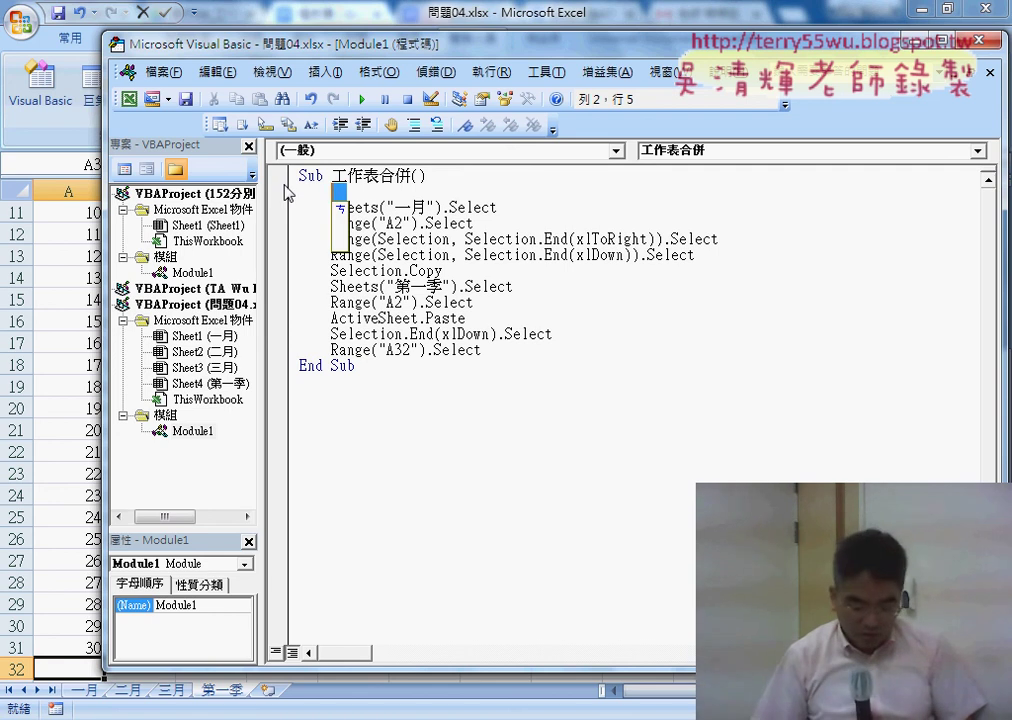
type("'1.")
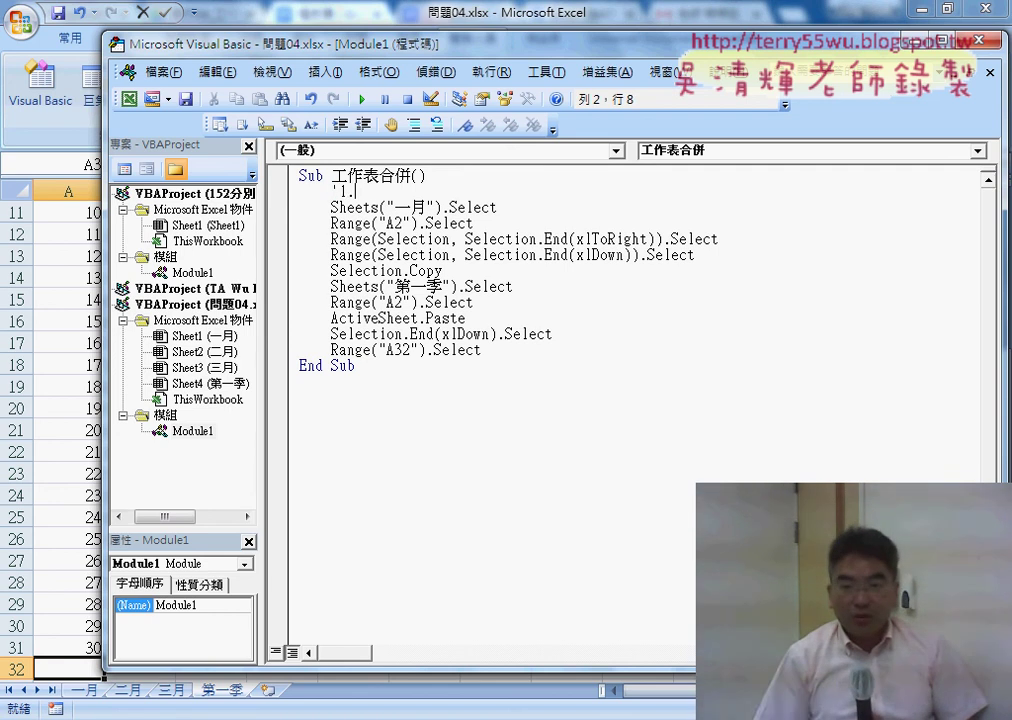
Insert blank lines after the 一月 sheet, xlDown and Selection.Copy lines
key("End")
key("Return")
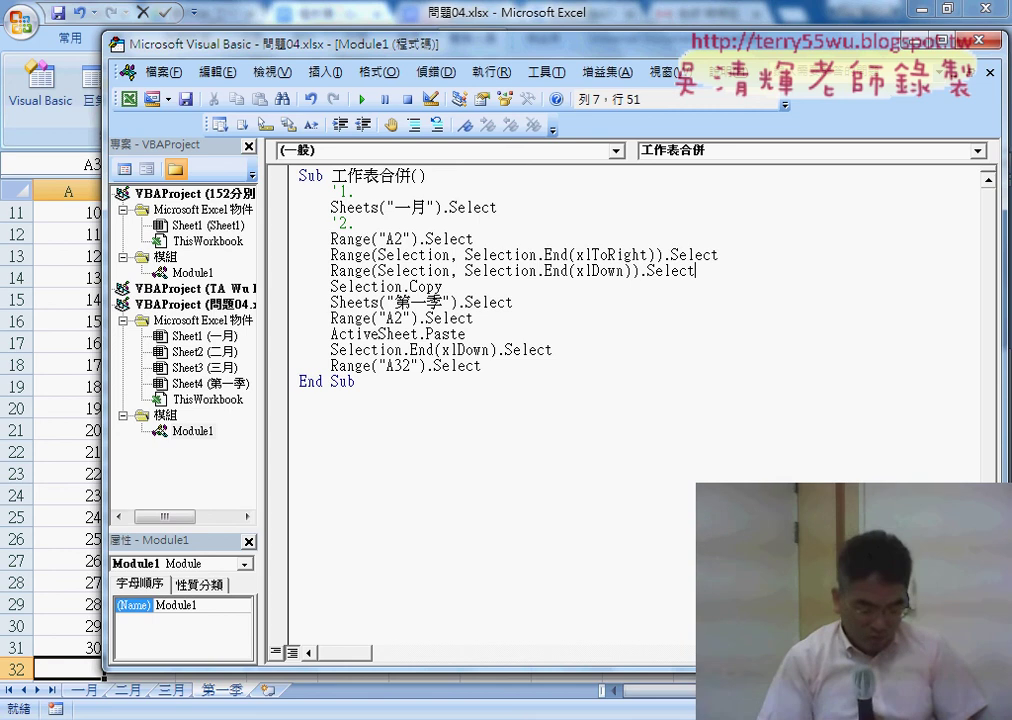
key("Return")
type("'3.")
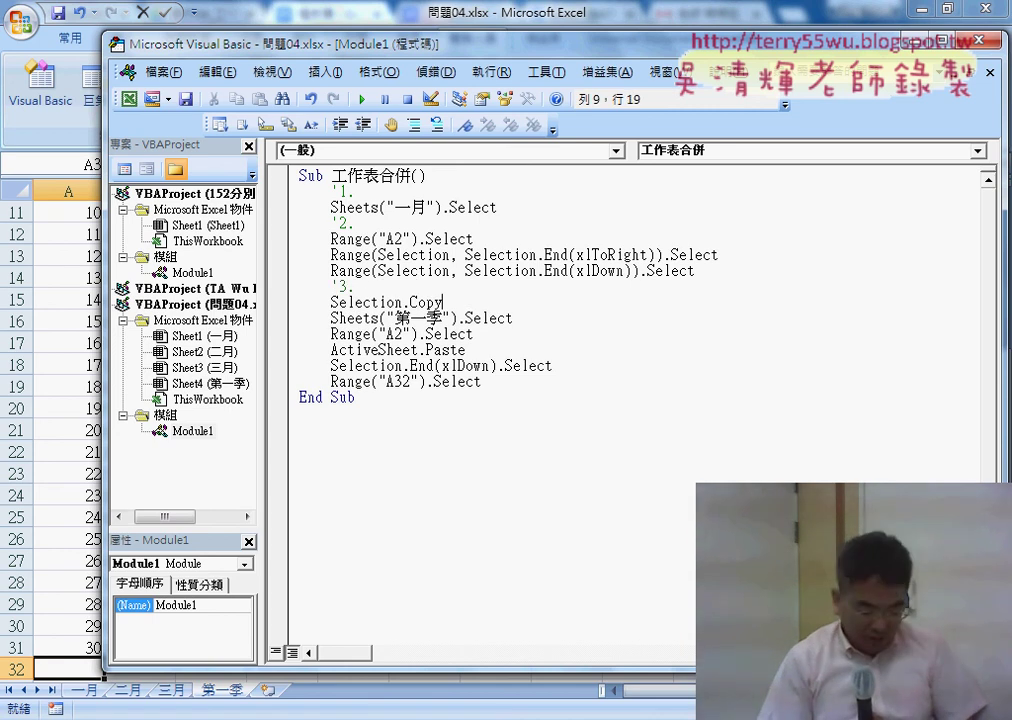
key("Return")
type("'4.")
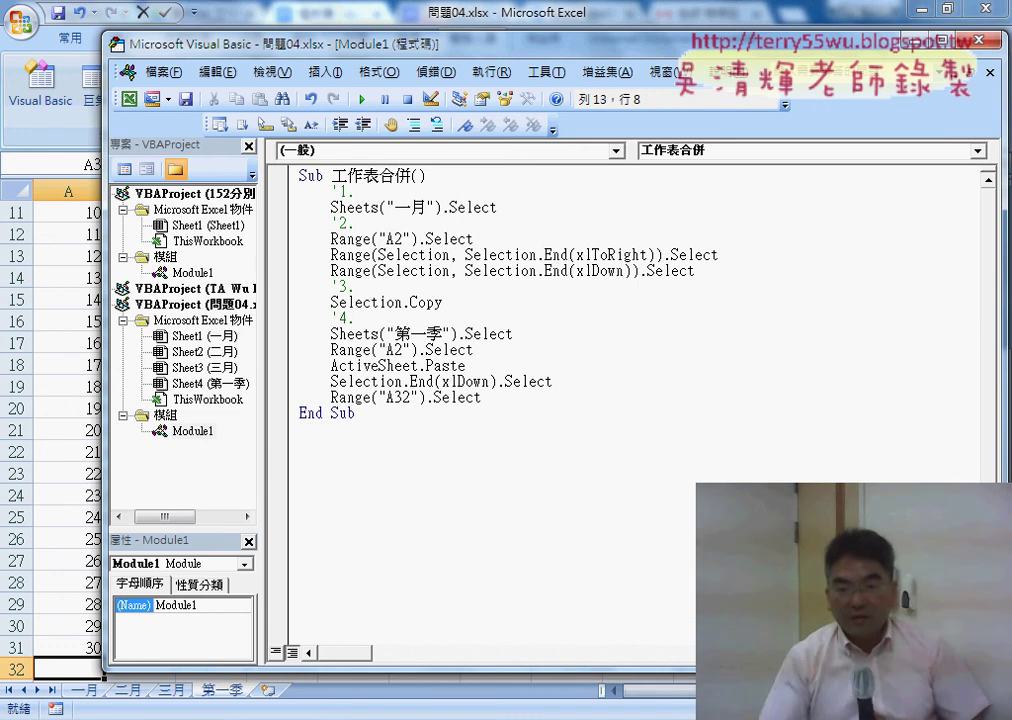
left_click(355, 349)
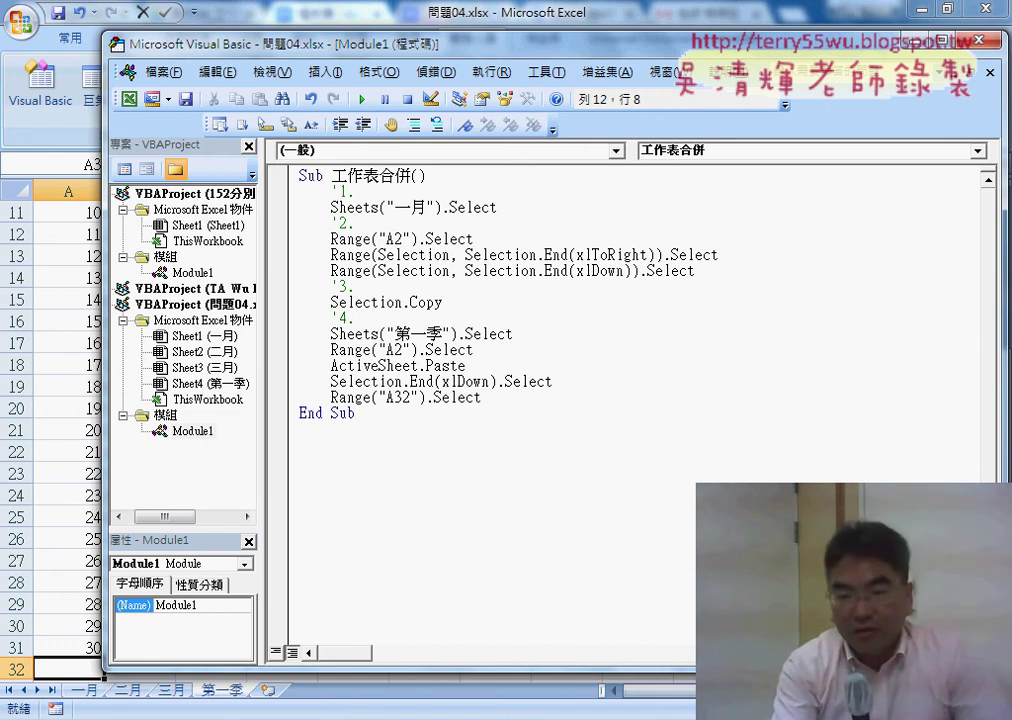
Comment out the Range("A2").Select line with an apostrophe
left_click_drag(474, 349, 332, 349)
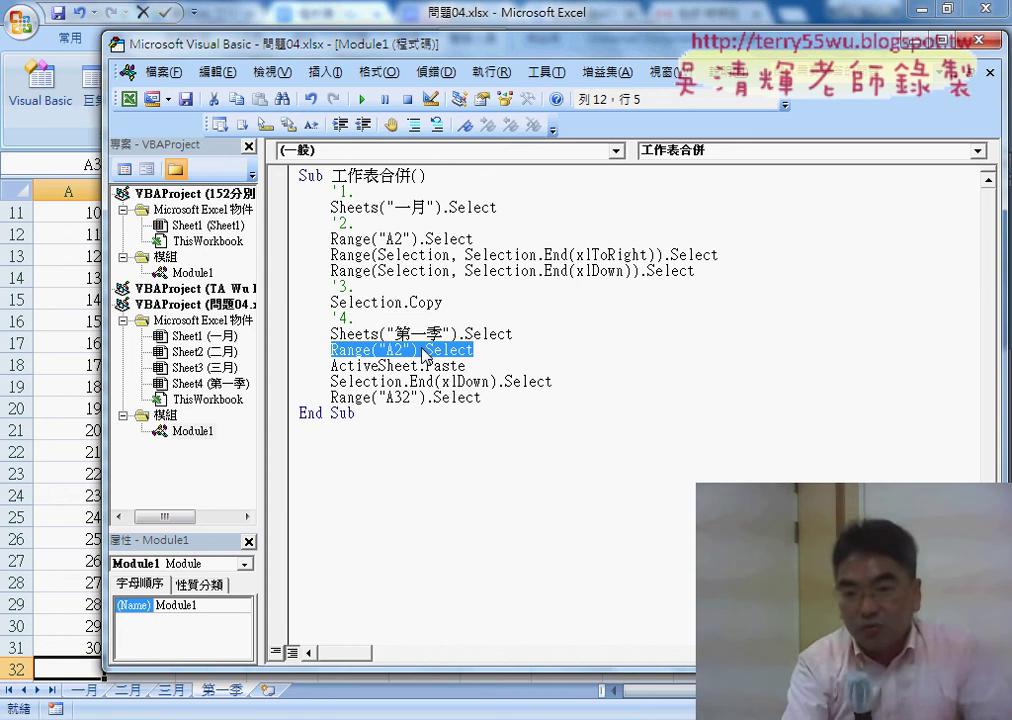
left_click(388, 350)
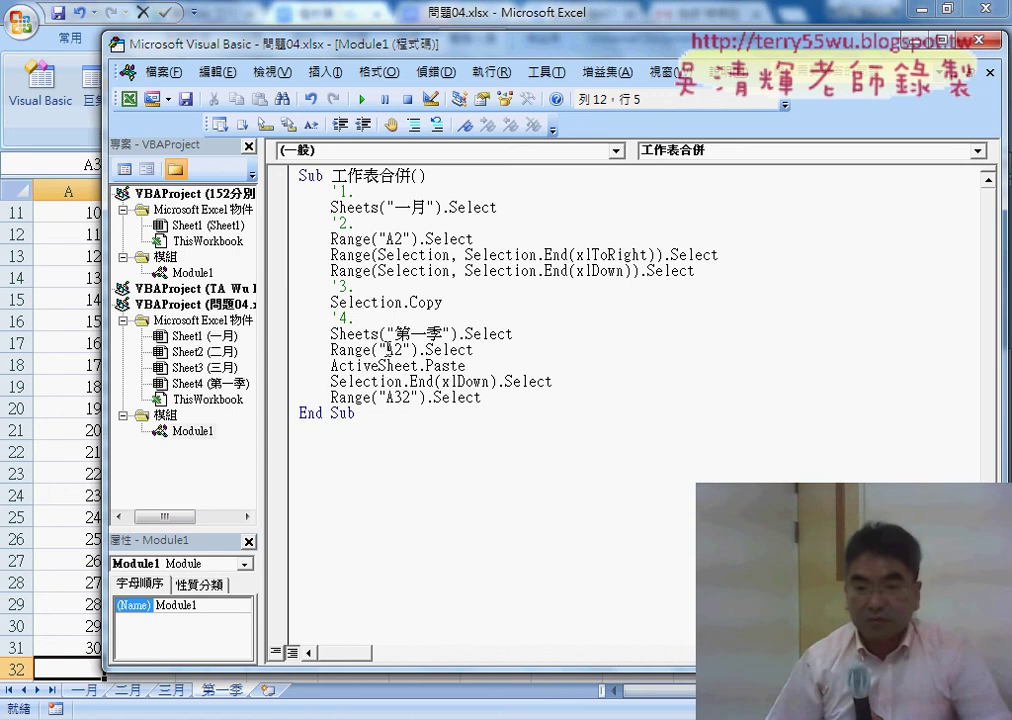
type("'")
key("Down")
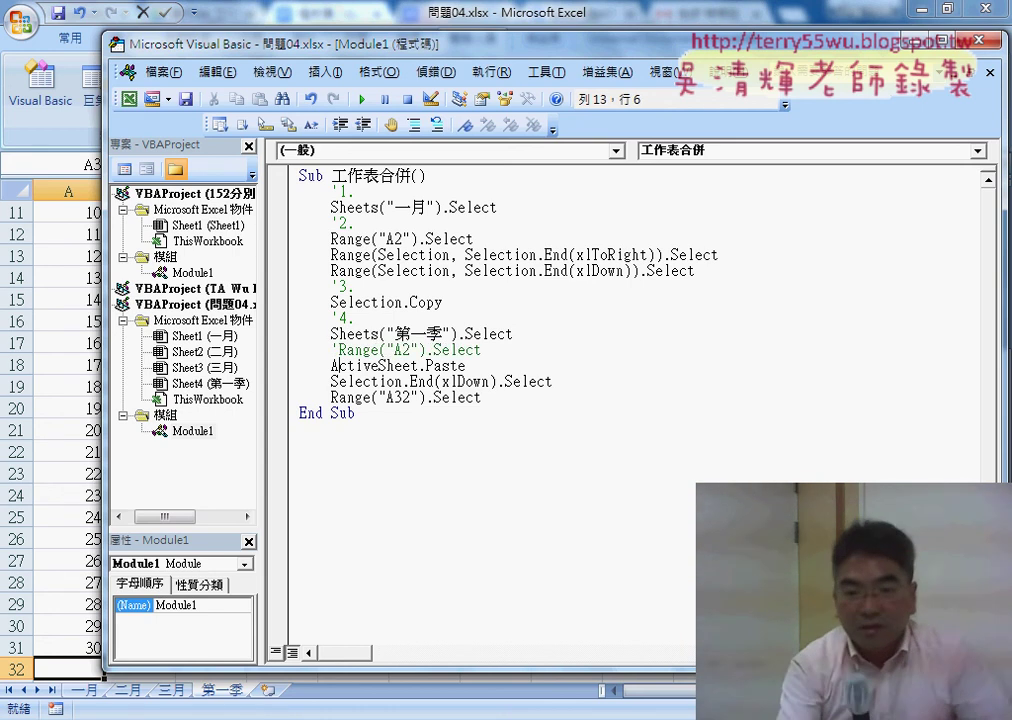
Add a comment line after the Selection.End(xlDown).Select statement
left_click(440, 381)
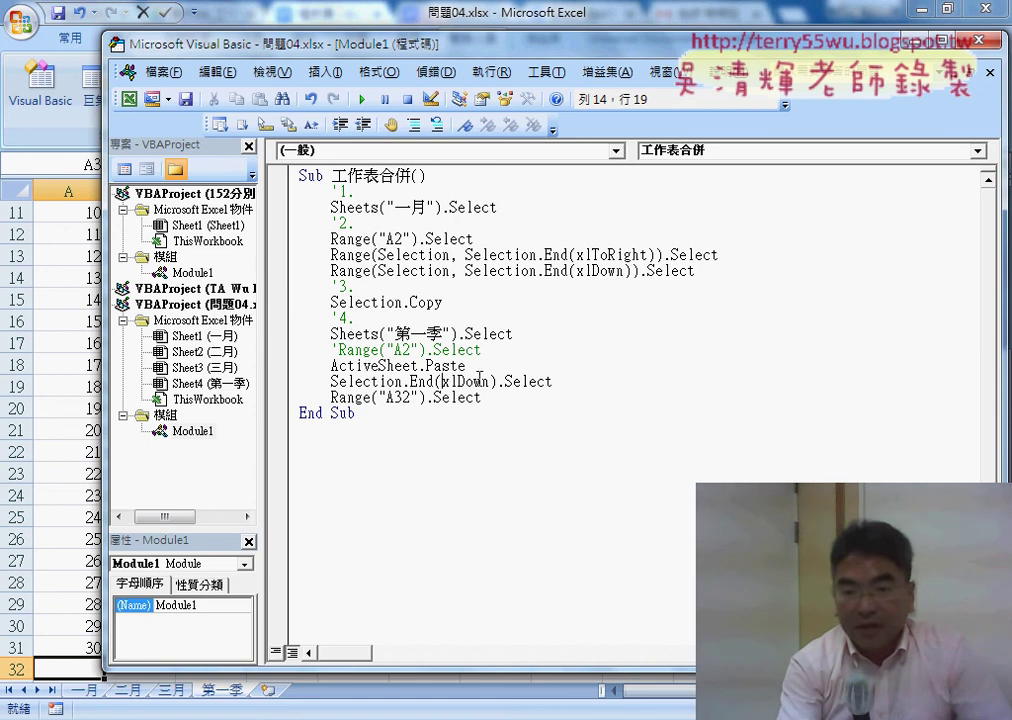
left_click_drag(559, 381, 333, 382)
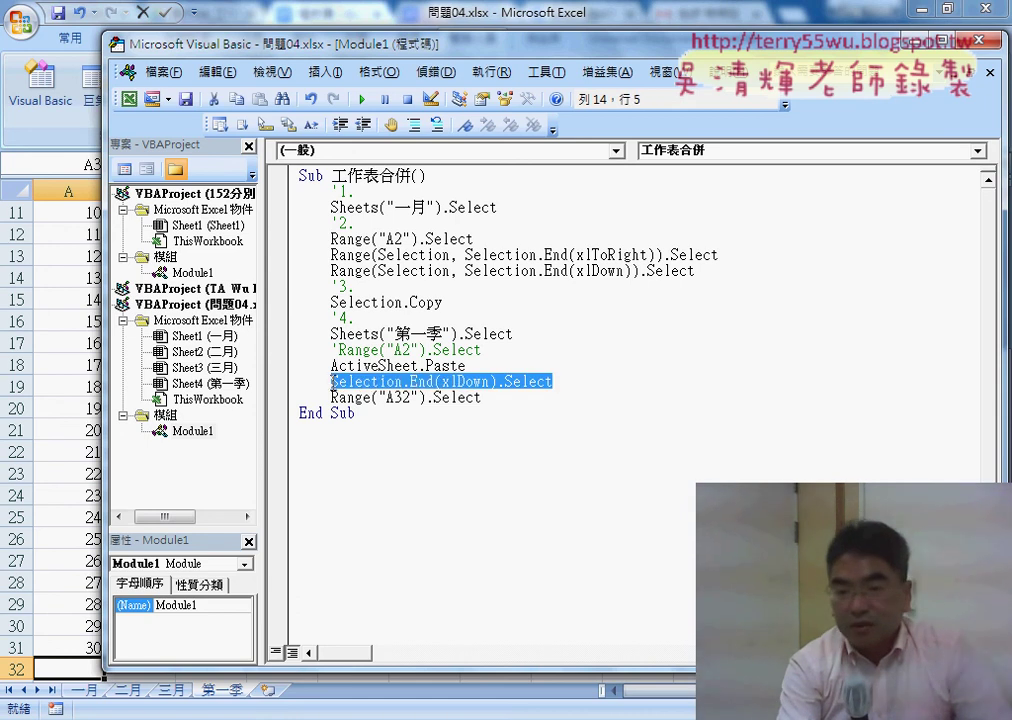
left_click(570, 377)
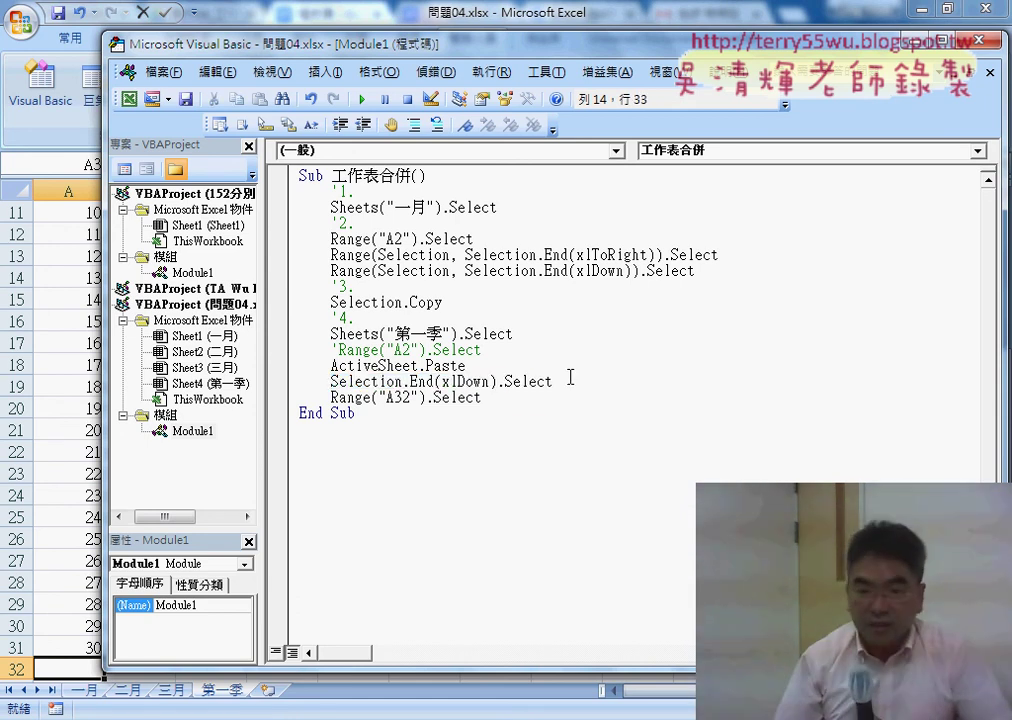
key("Return")
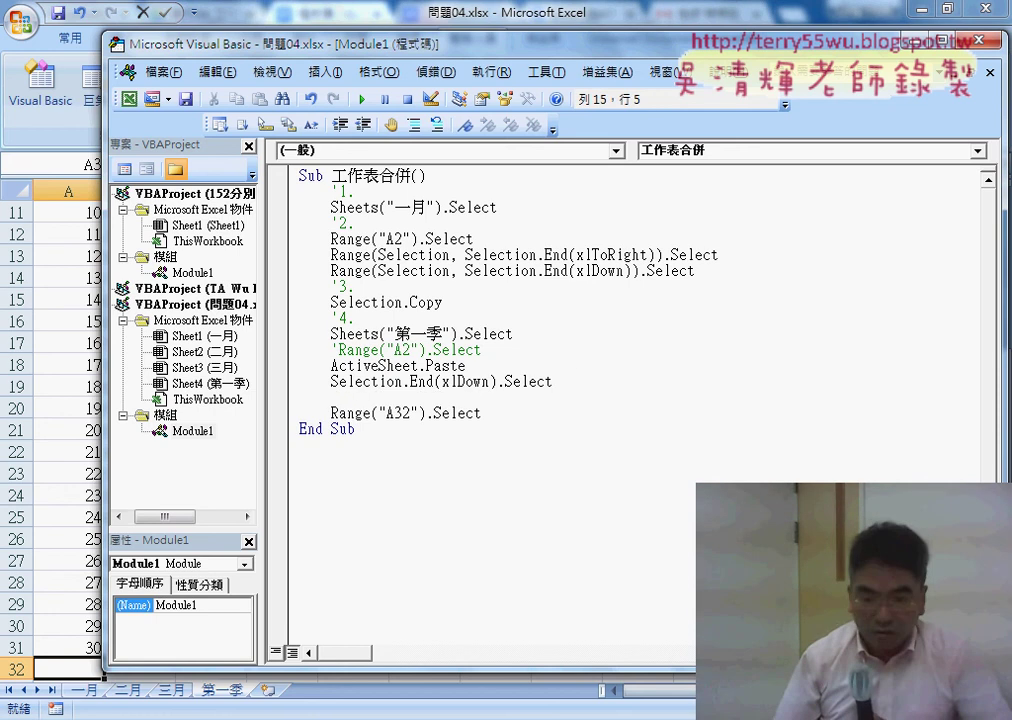
type("'")
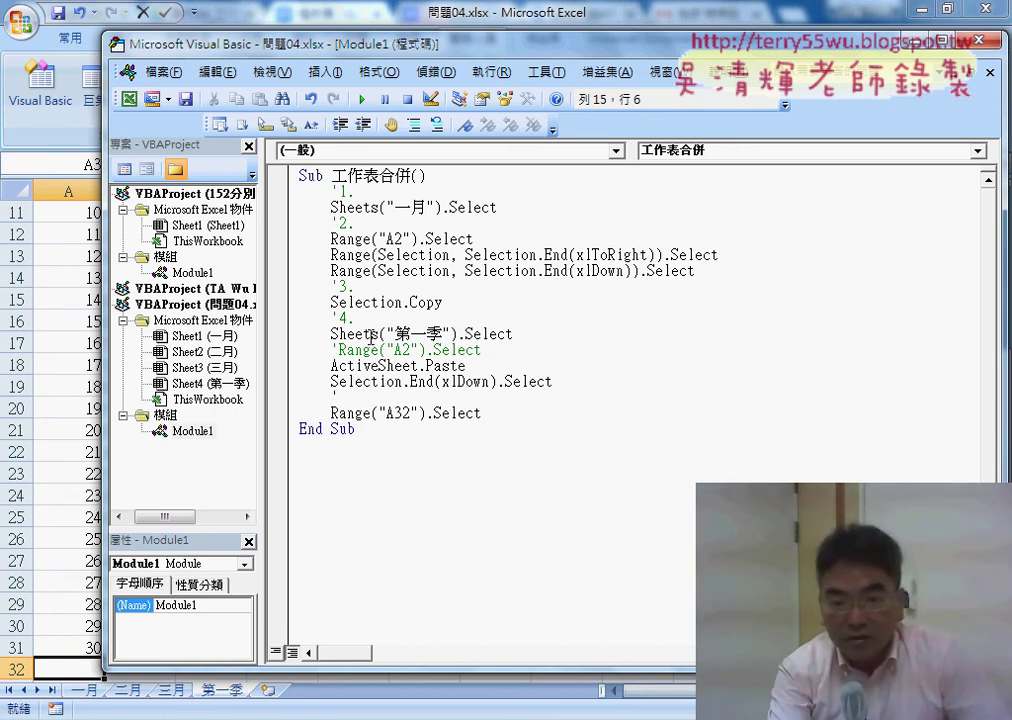
Add lines below the Range("A2") and ActiveSheet.Paste lines, typing the '7. comment
left_click(494, 349)
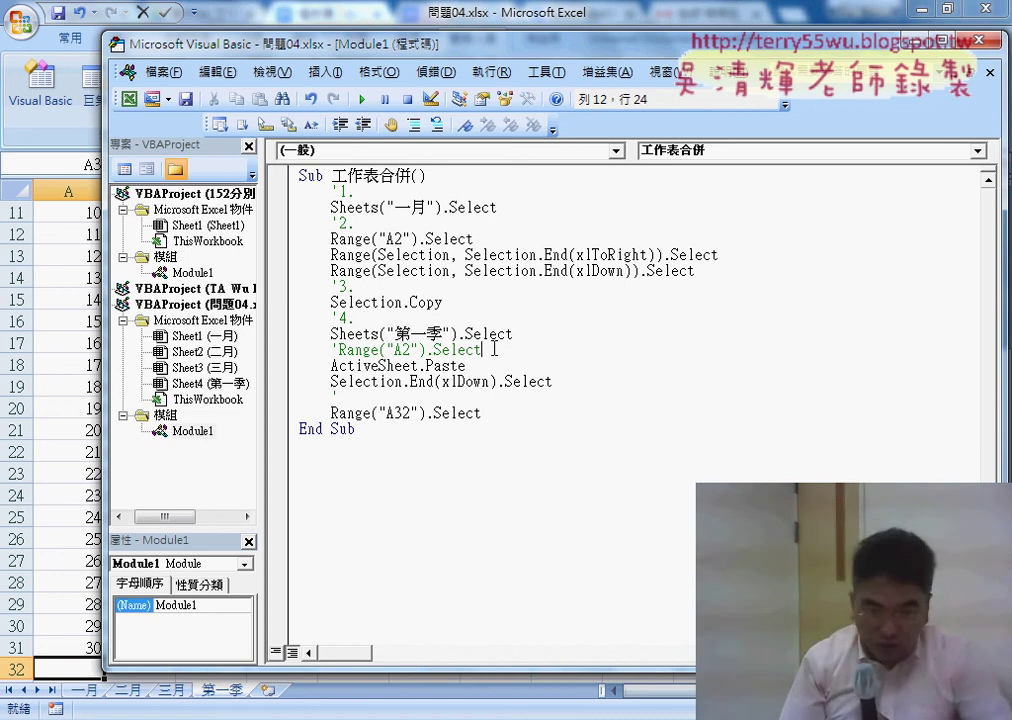
key("Return")
type("'5.")
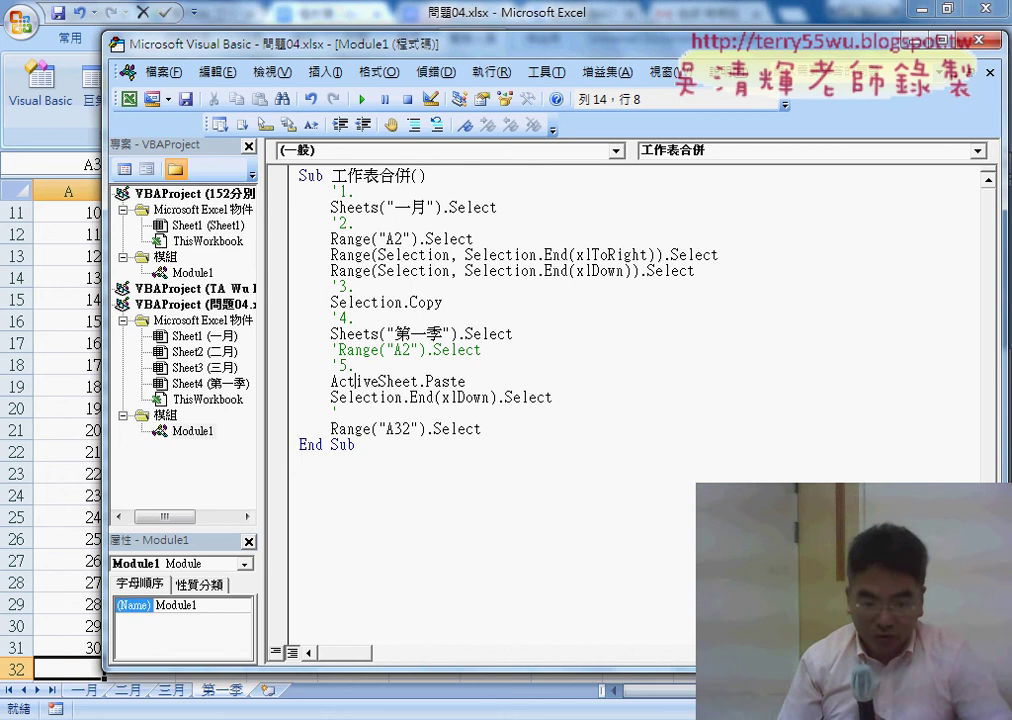
key("End")
key("Return")
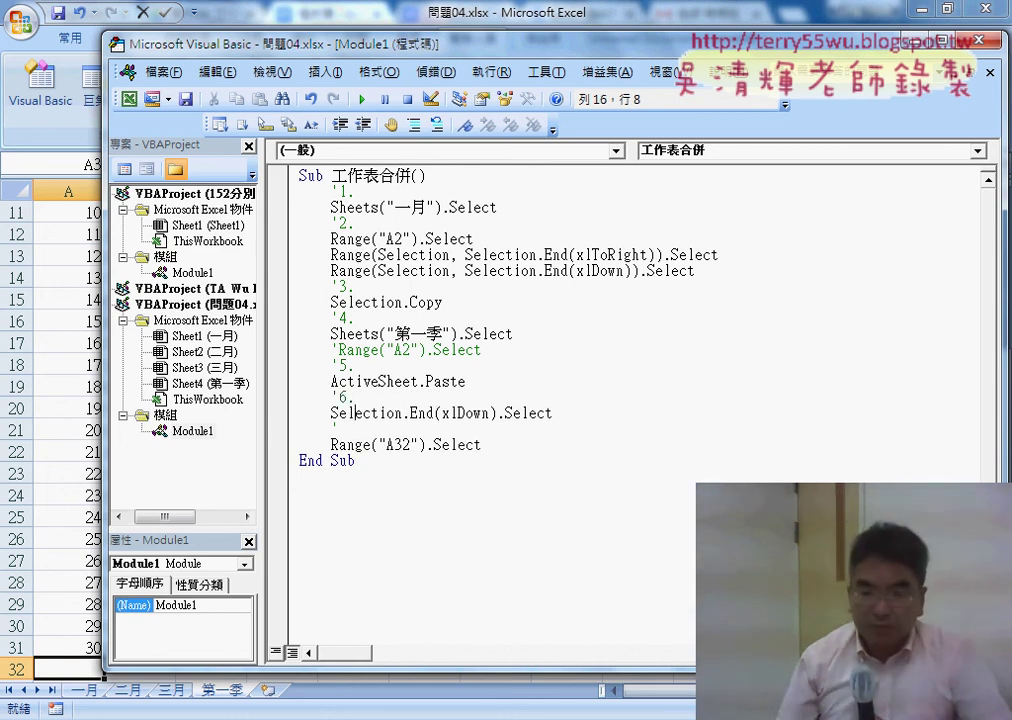
type("7.")
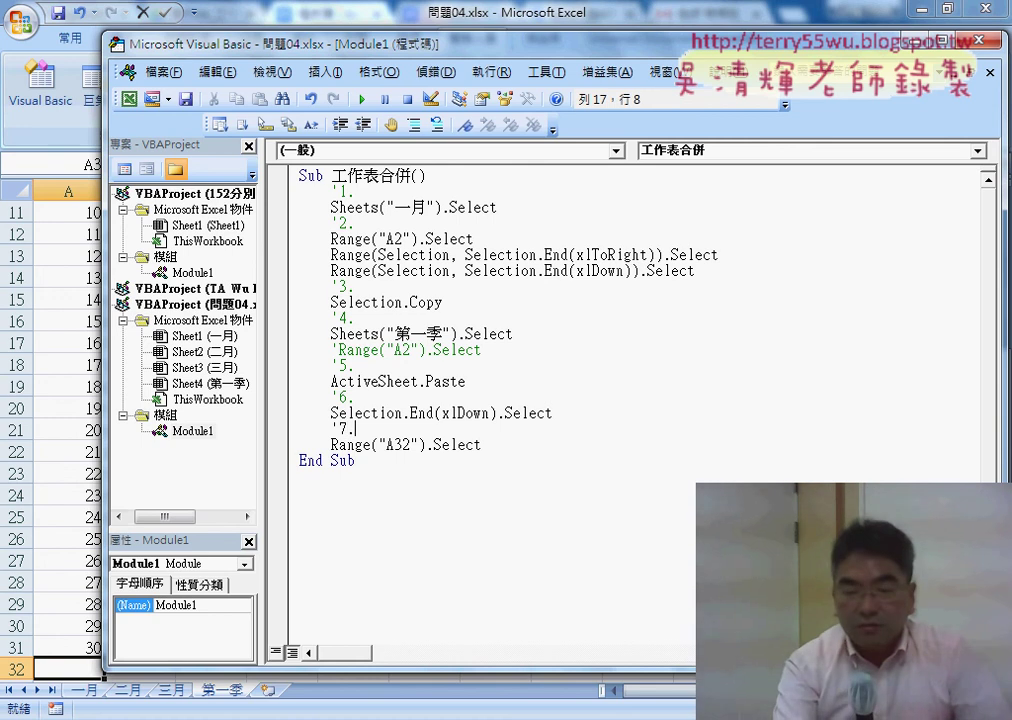
left_click(555, 414)
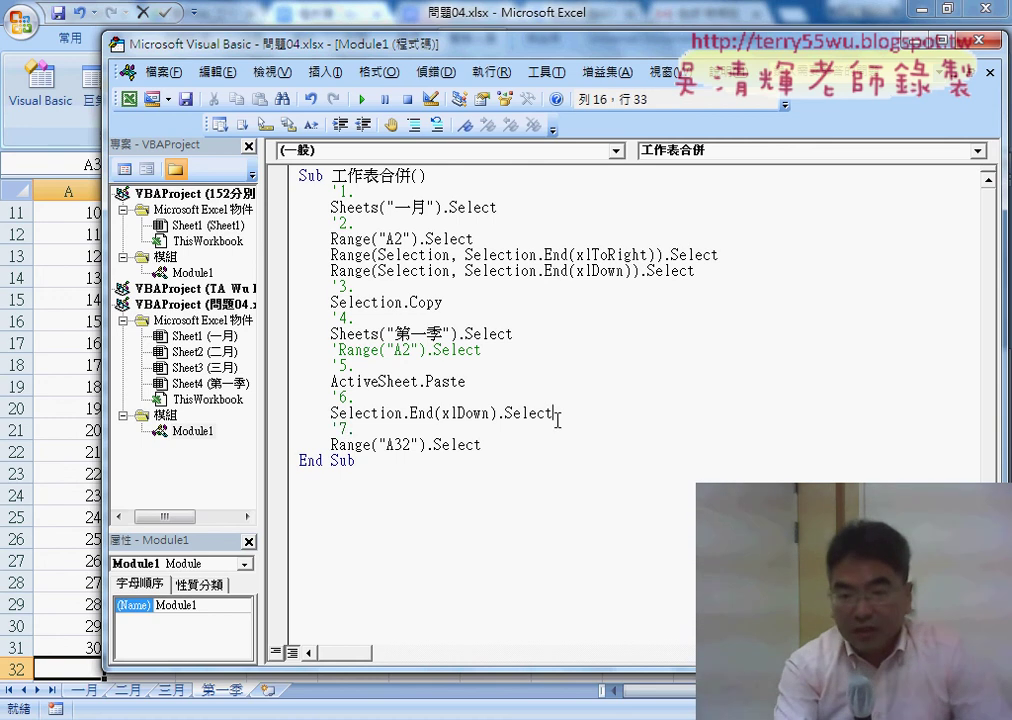
left_click(368, 193)
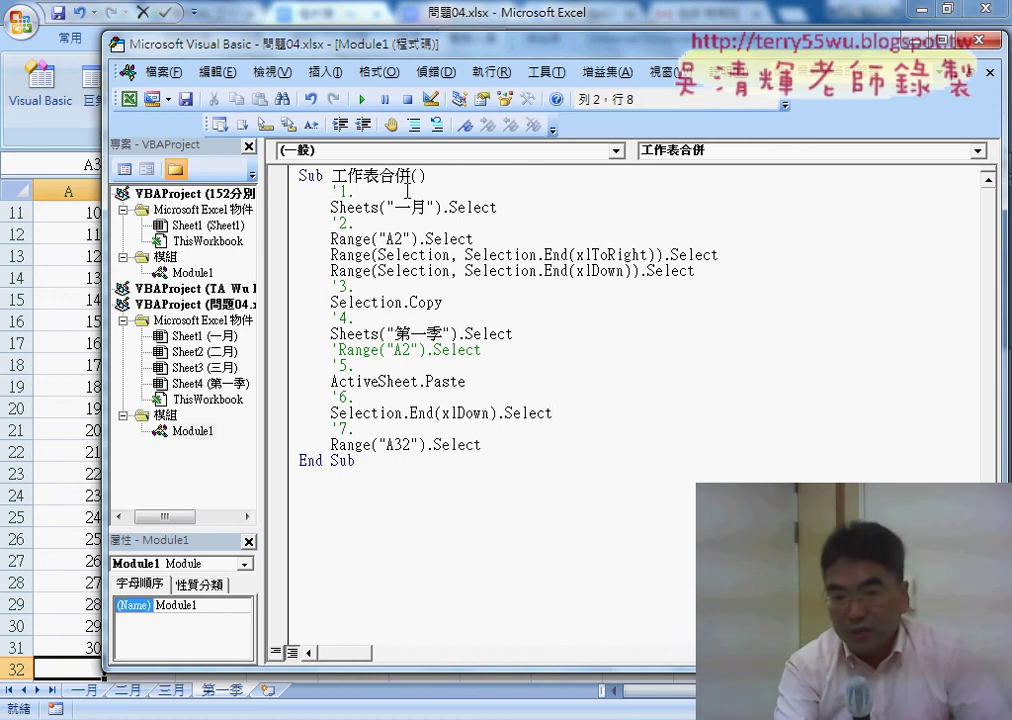
left_click(355, 287)
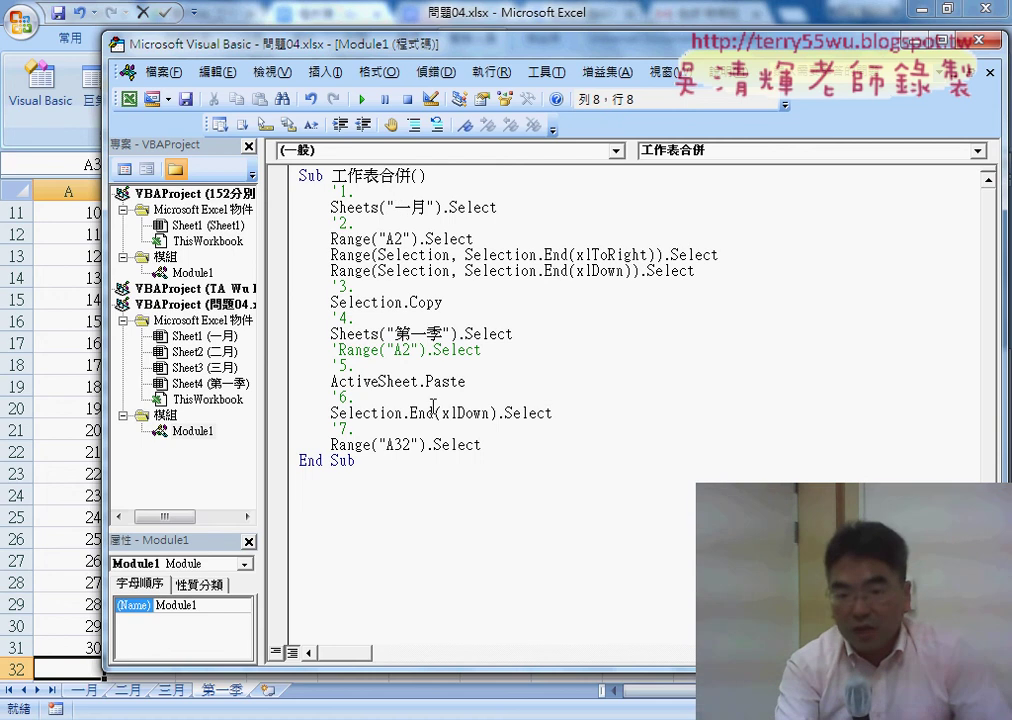
Replace the Range("A32").Select line under step 7 with a correctly spelled 'activecell.' statement
left_click_drag(481, 444, 336, 444)
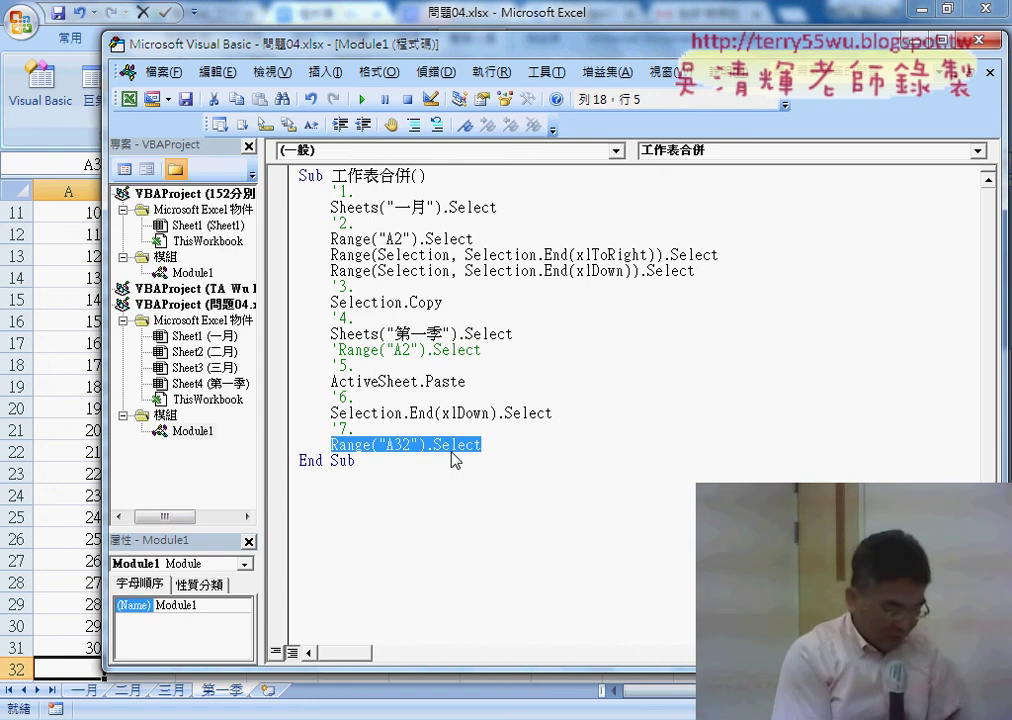
type("a")
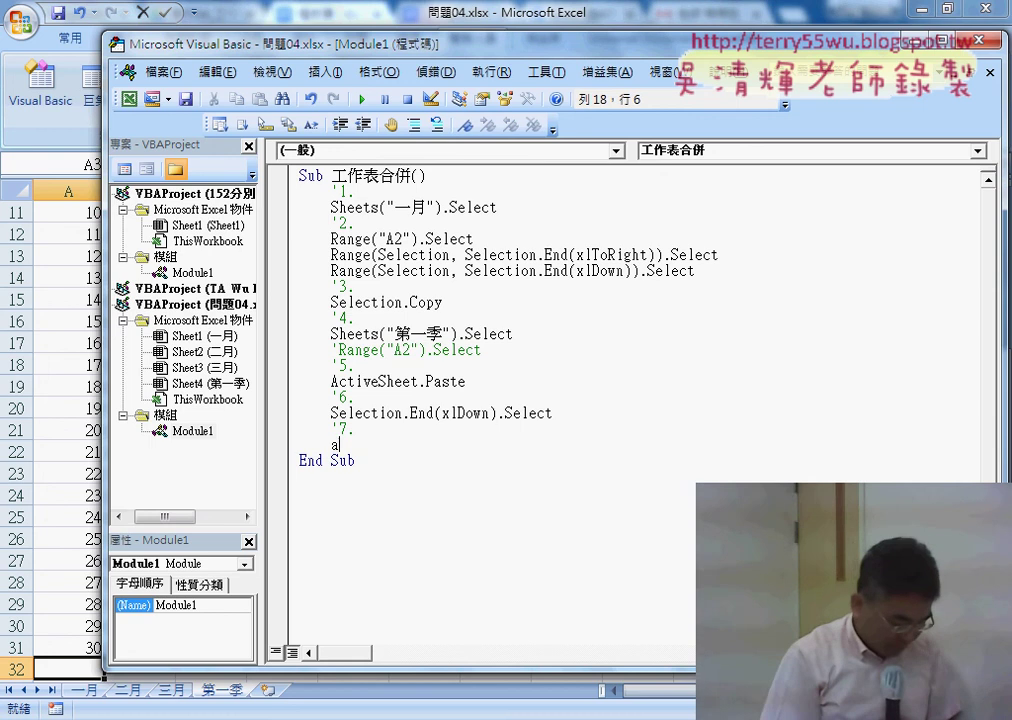
type("ti")
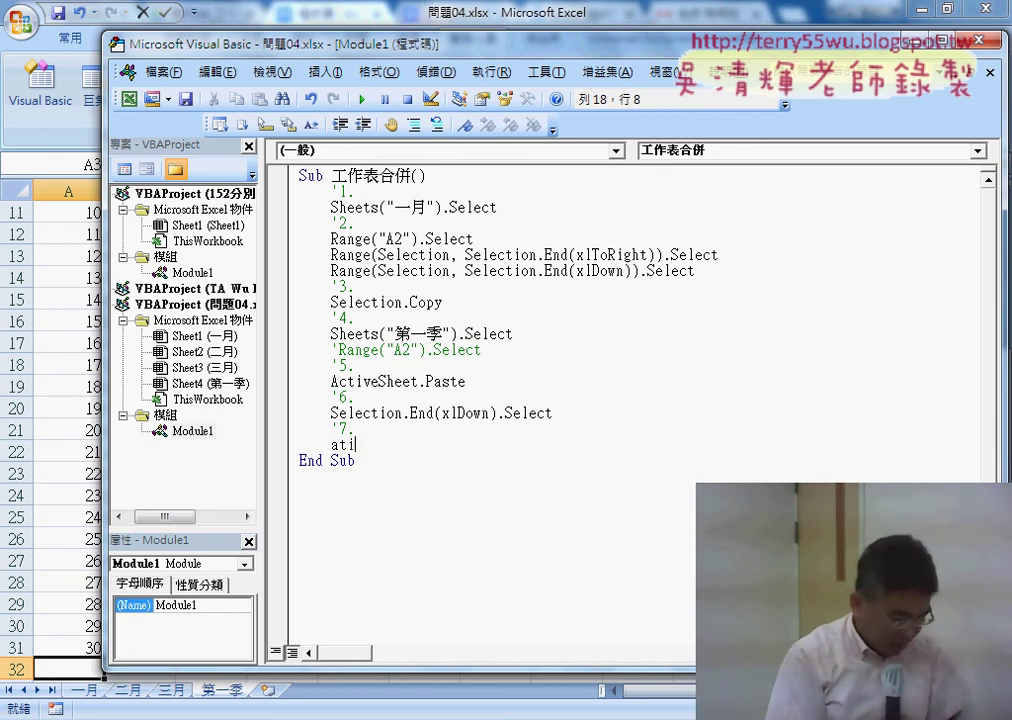
type("vece")
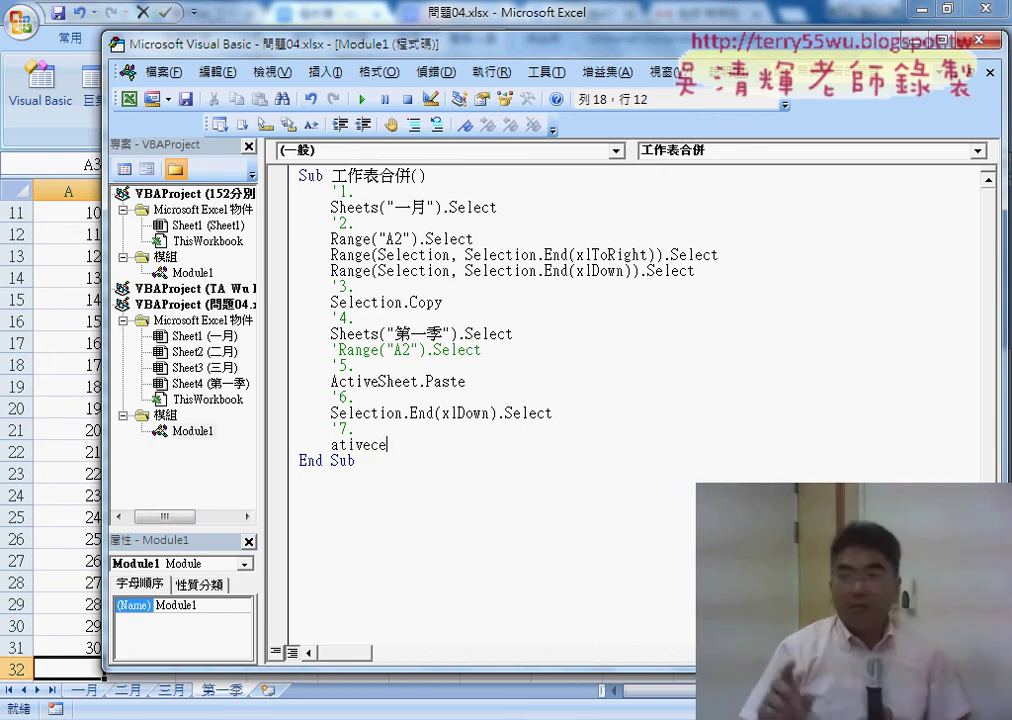
type("ll")
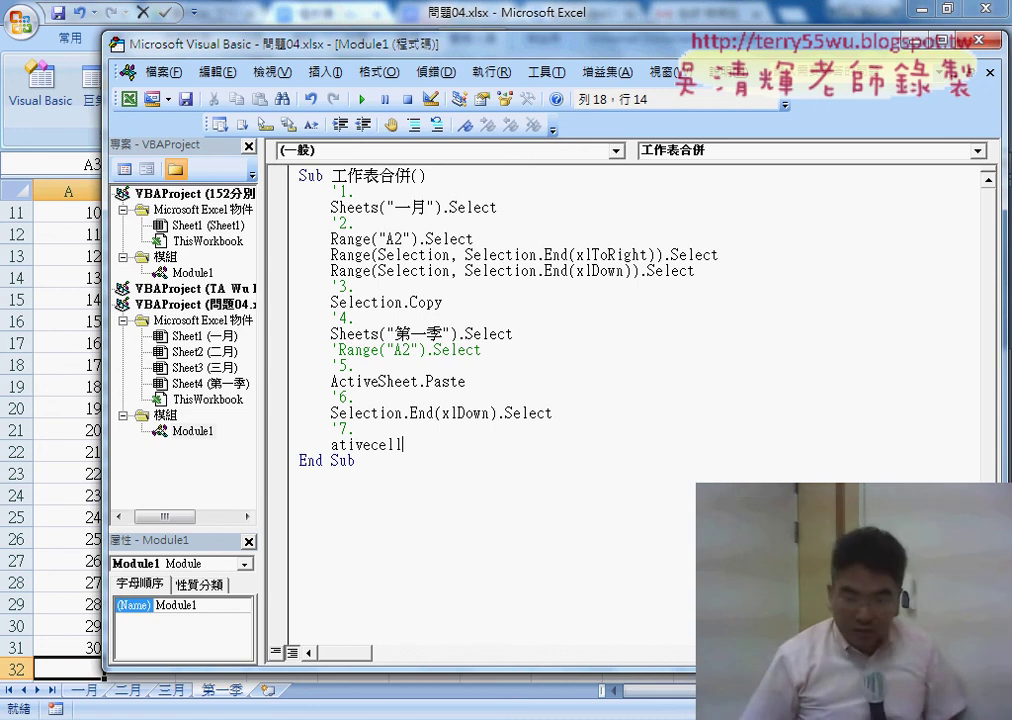
type(".")
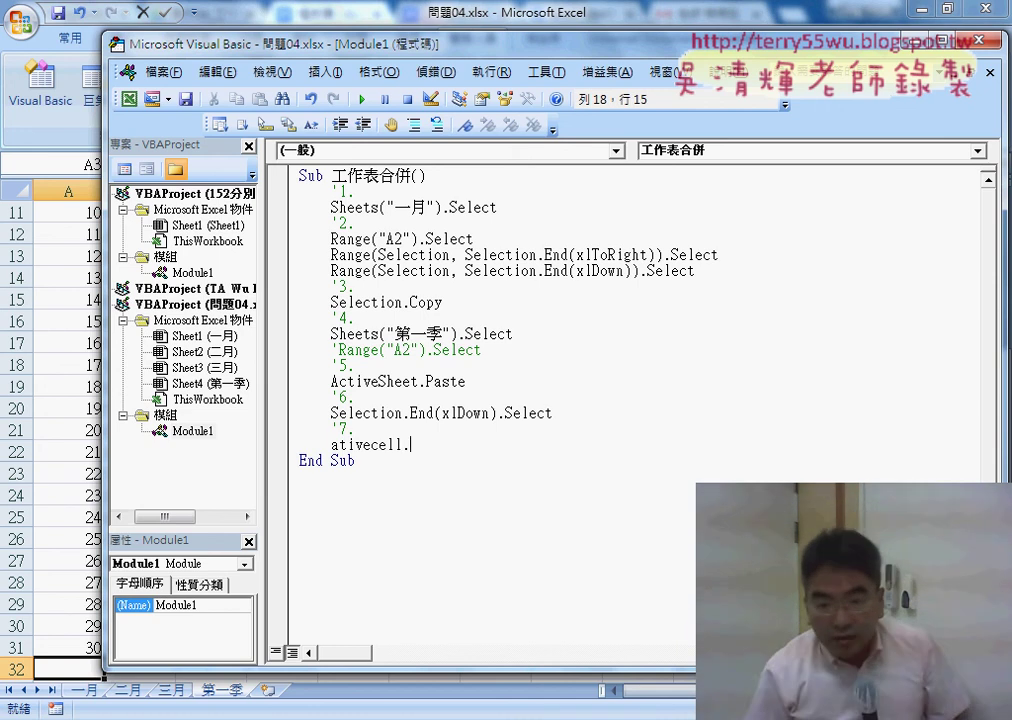
left_click(397, 444)
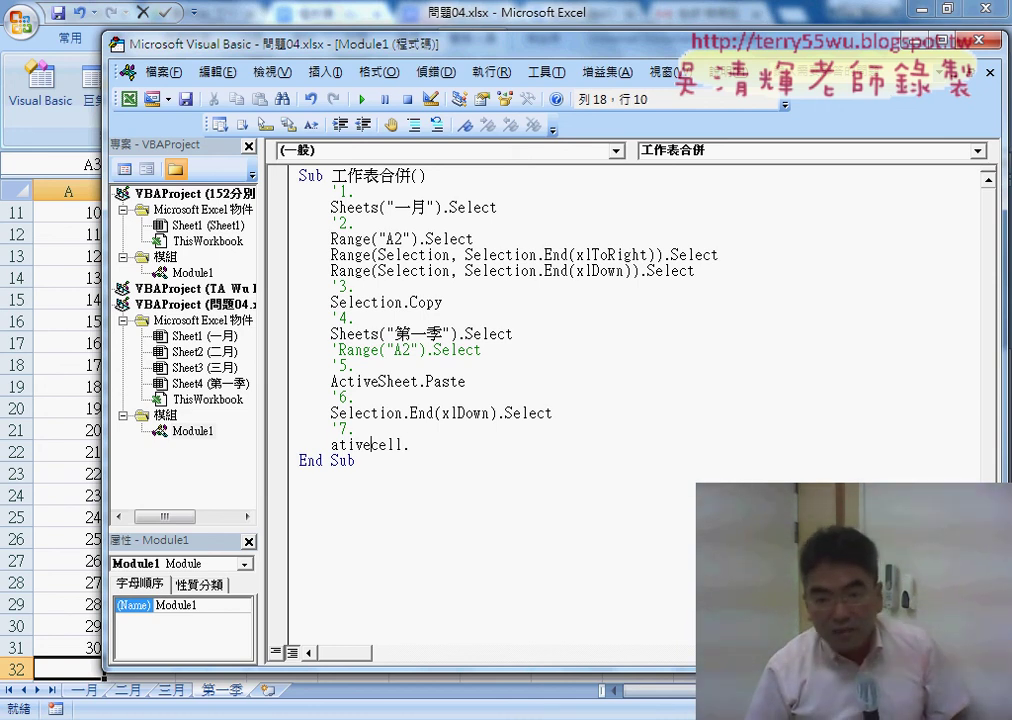
key("Left")
left_click(404, 444)
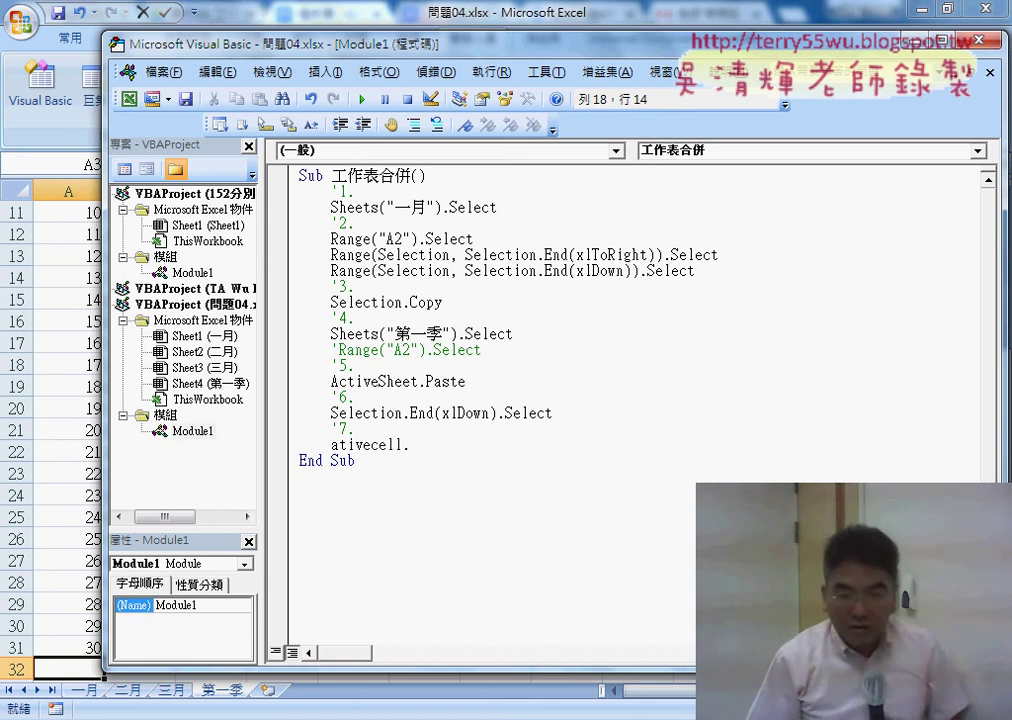
key("Delete")
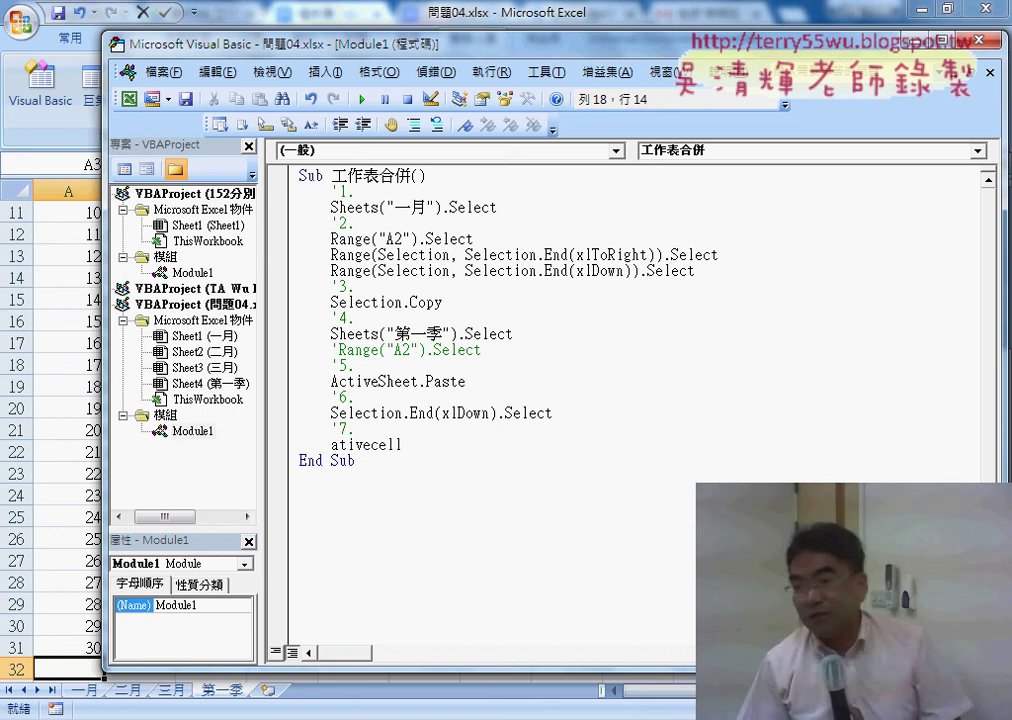
left_click(339, 444)
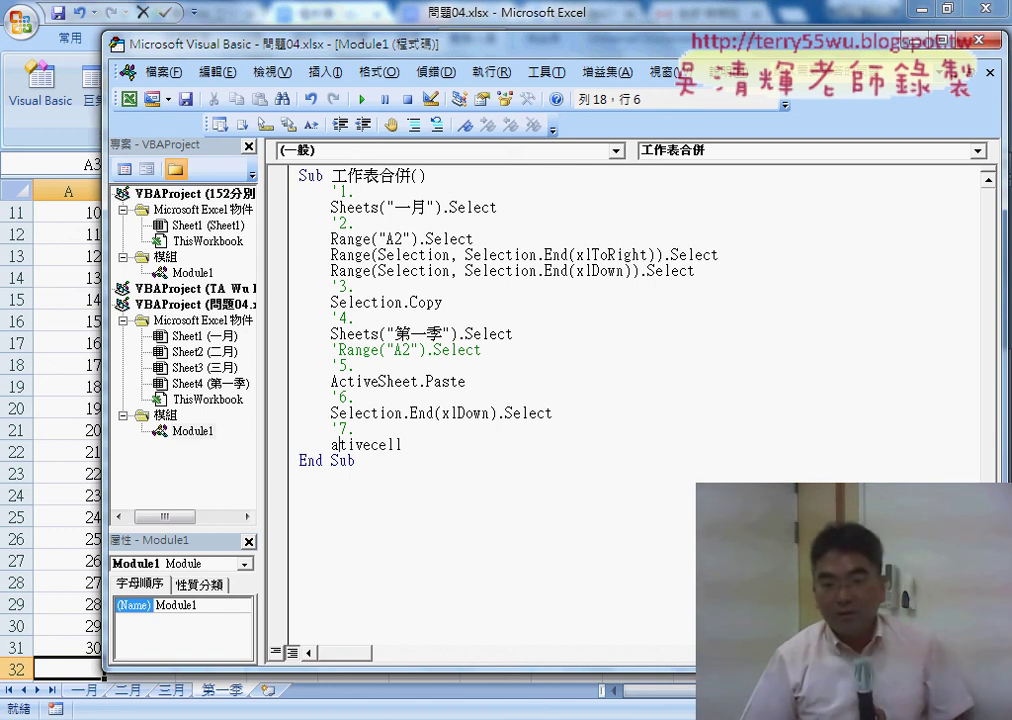
type("c")
left_click(386, 444)
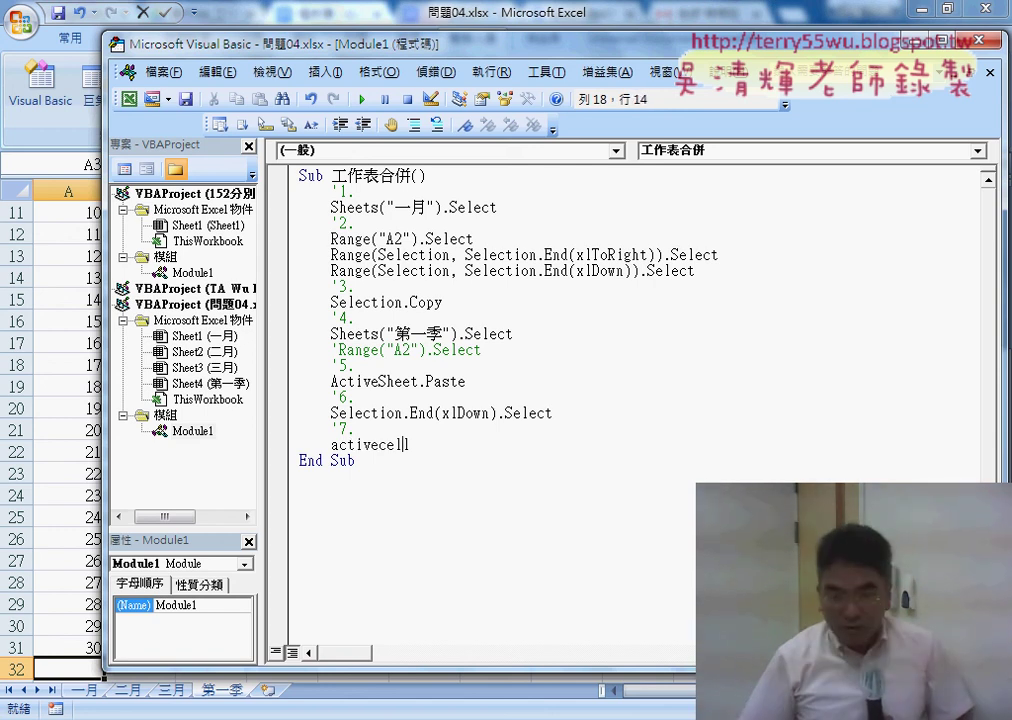
type(".")
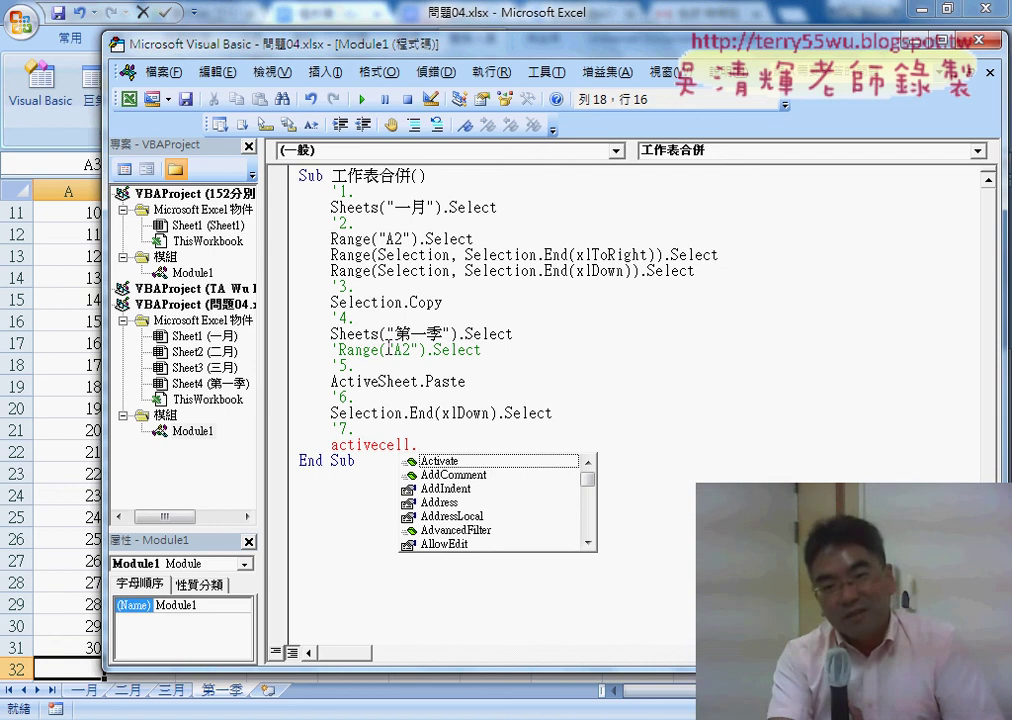
Undo the accidental doubled quote in the commented Range line
left_click(387, 350)
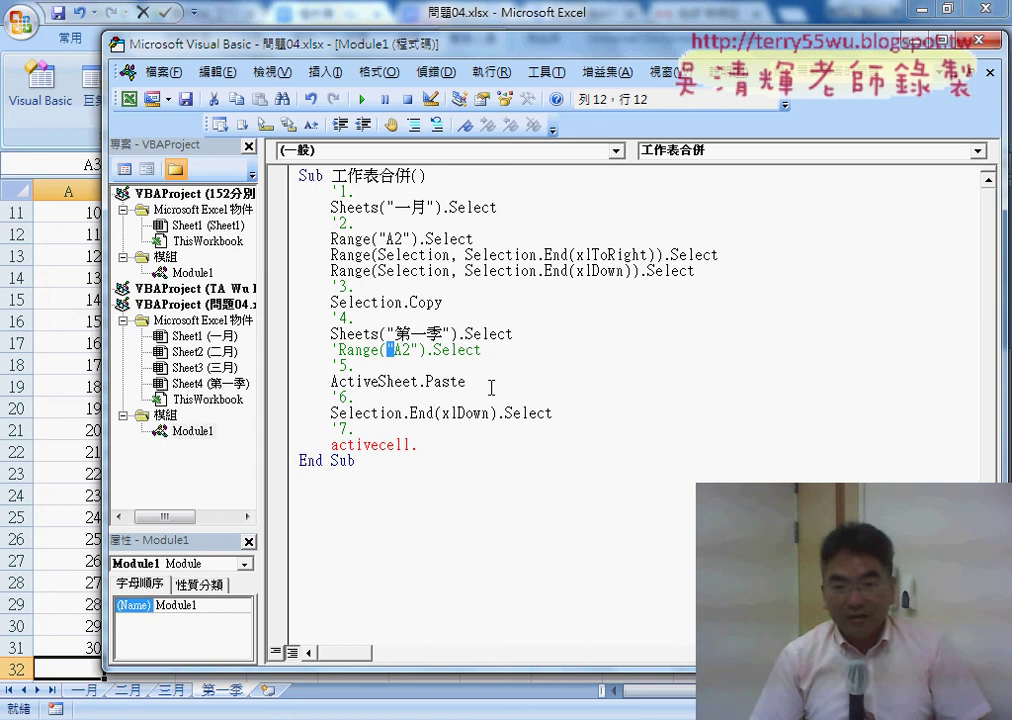
type("\"\"")
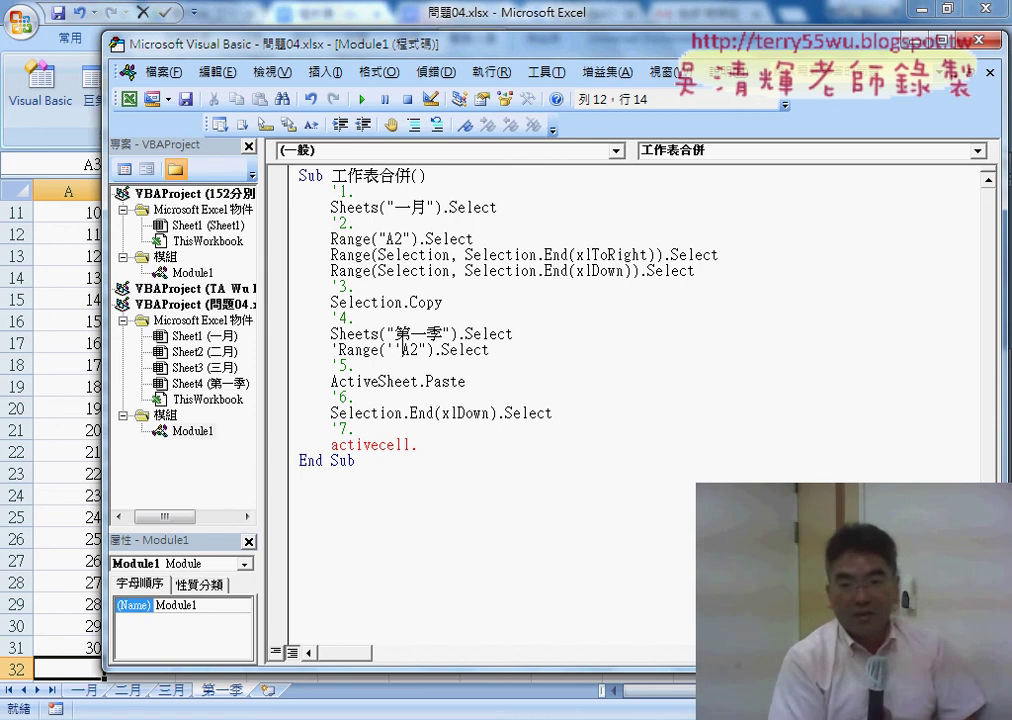
key("ctrl+z")
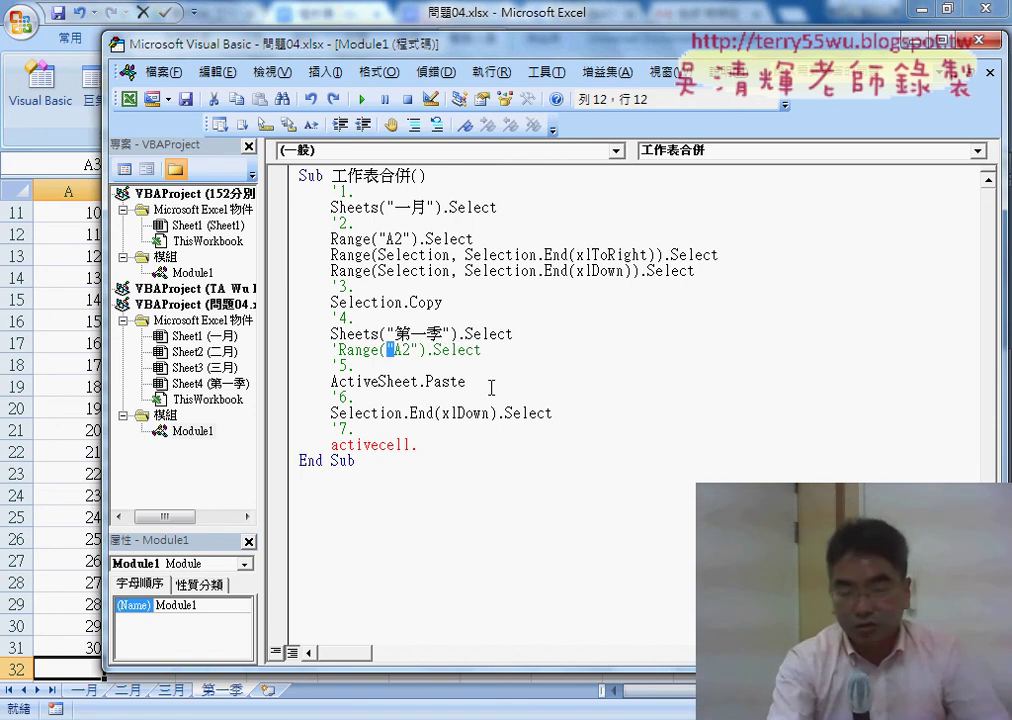
Complete step 7 as ActiveCell.Offset(1, 0).Select so it moves one row below the data
double_click(414, 445)
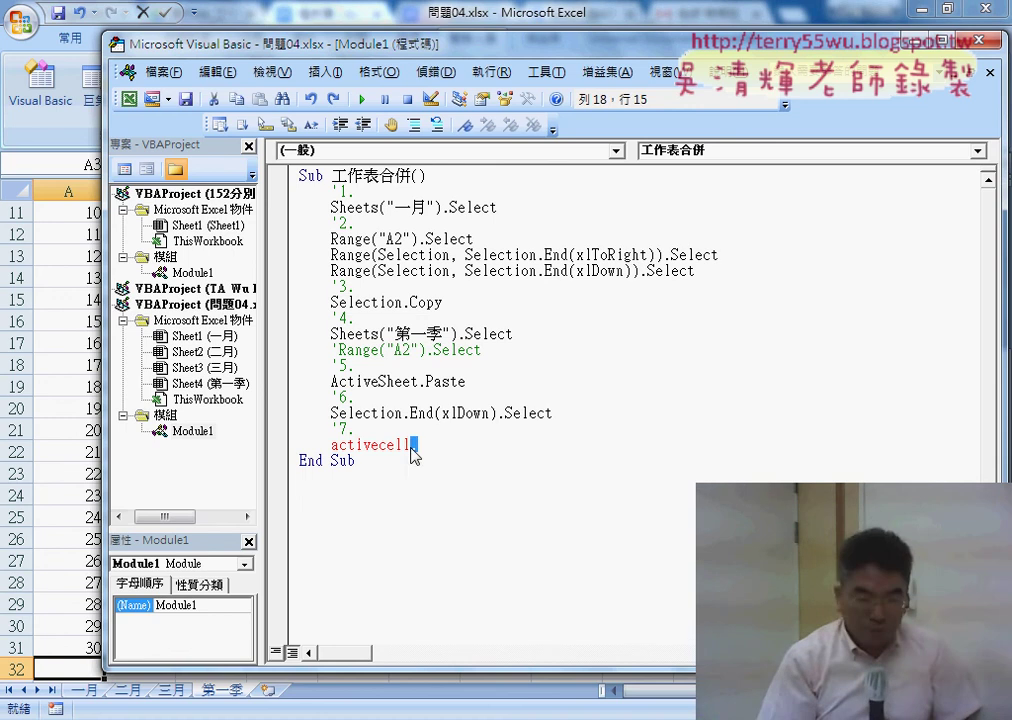
type(".o")
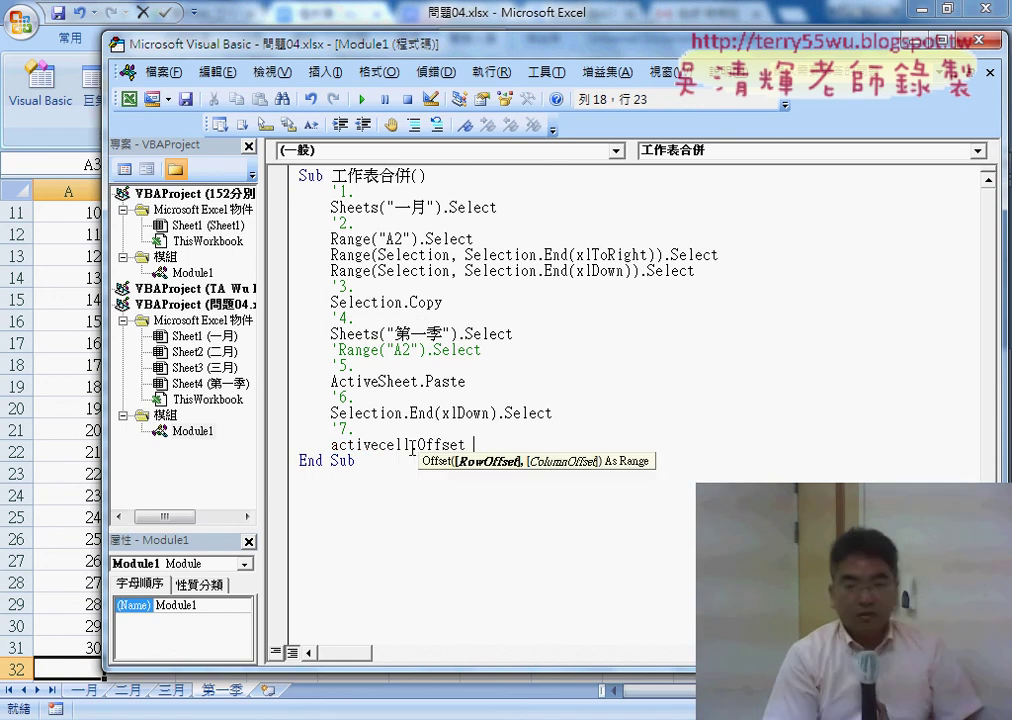
key("BackSpace")
type("(1")
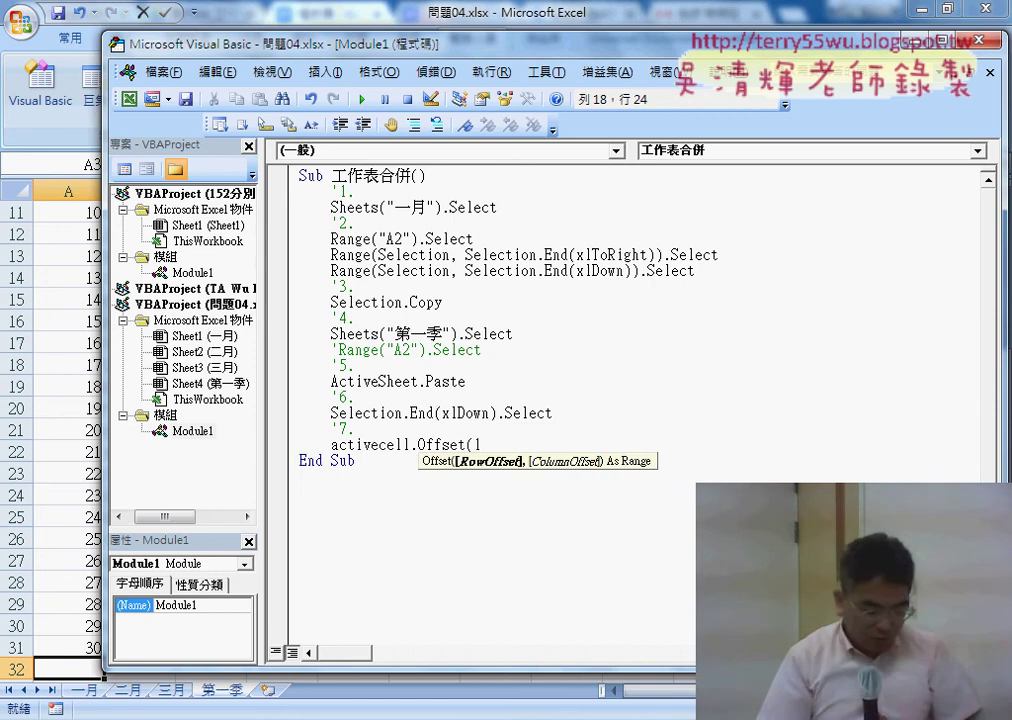
type(",")
type(")")
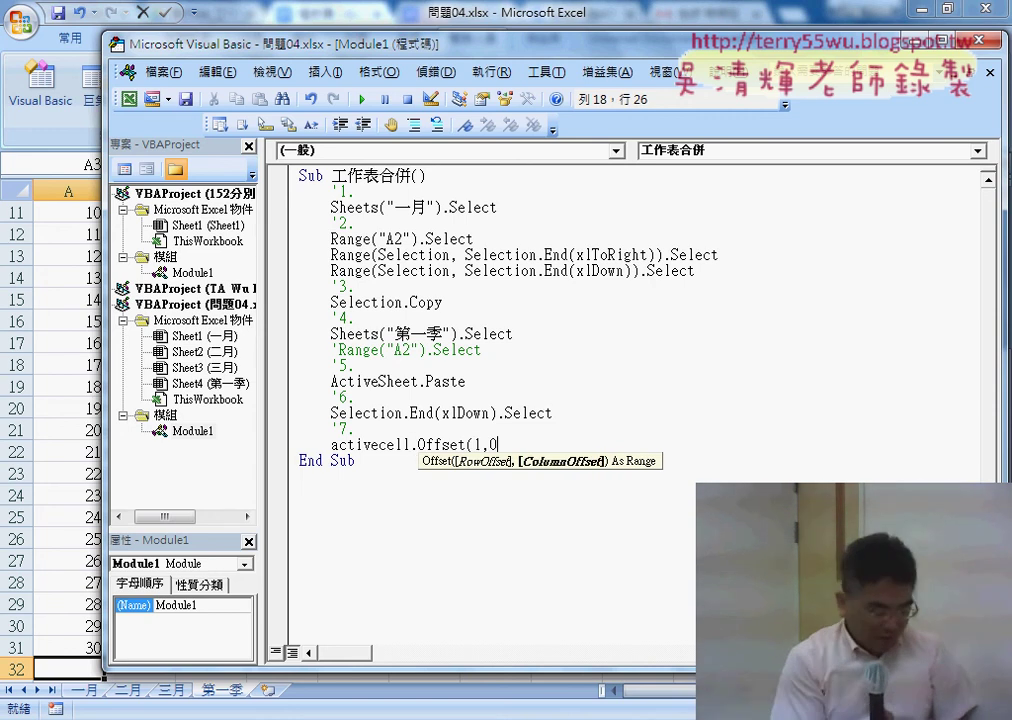
type(".se")
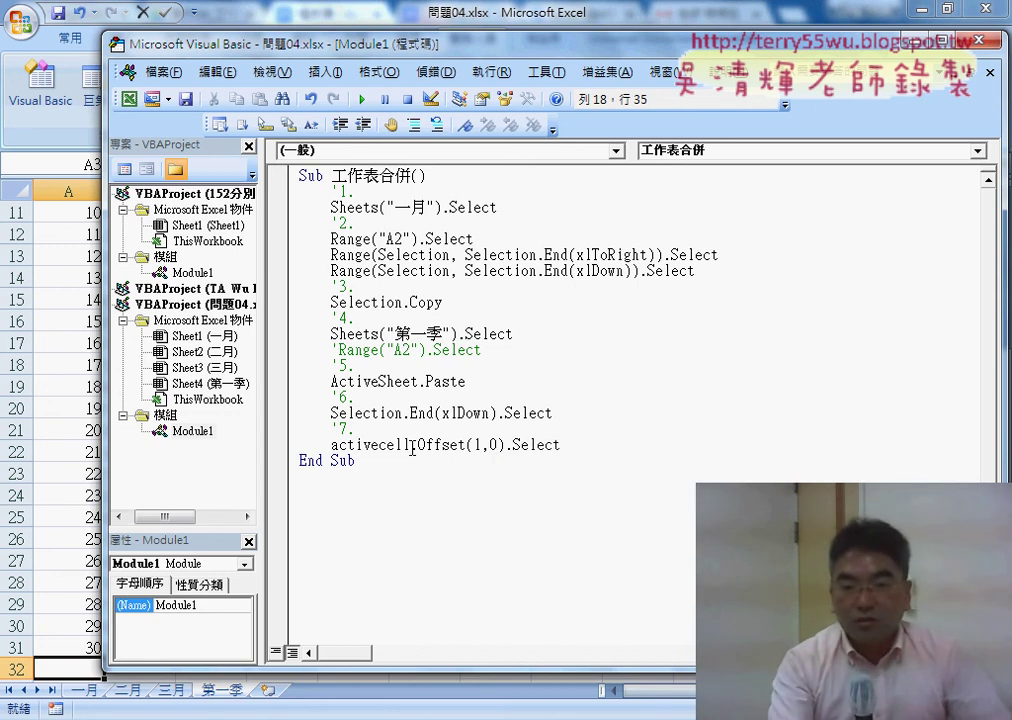
left_click(427, 518)
left_click_drag(584, 452, 284, 200)
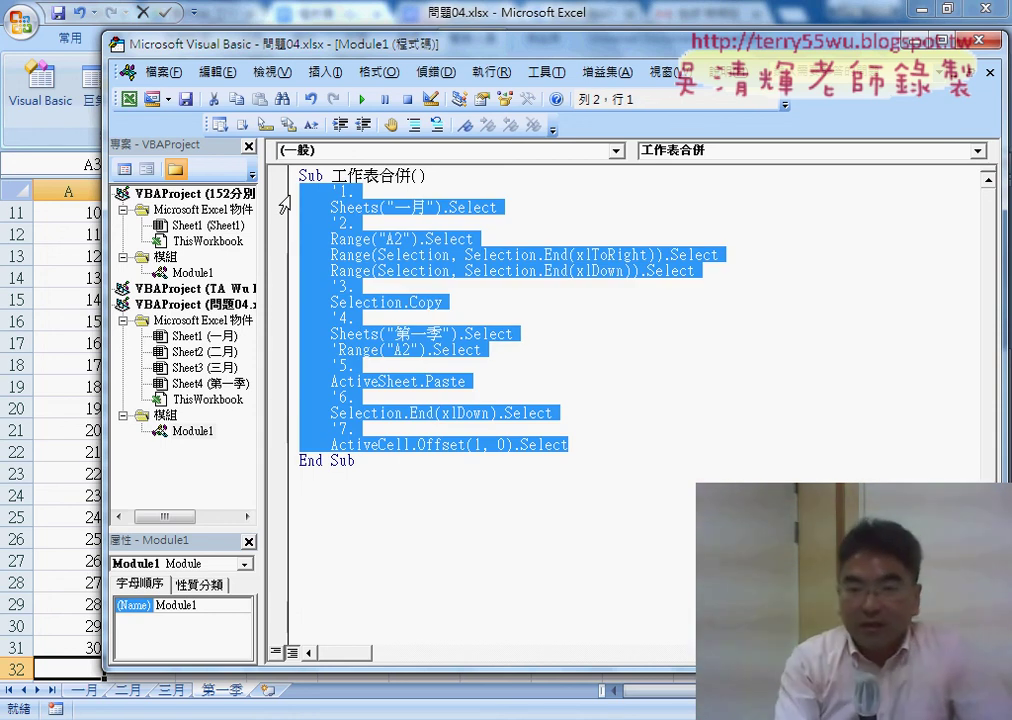
Clear the old data in A2:E31 on 第一季, leaving only the header row
left_click(448, 208)
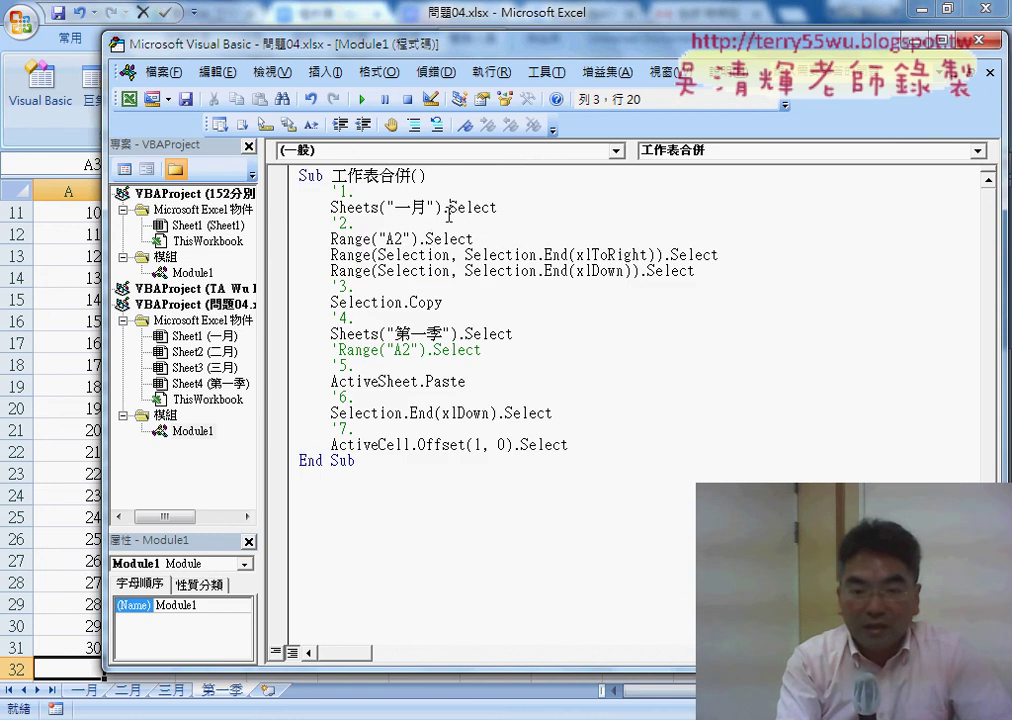
left_click_drag(591, 447, 300, 191)
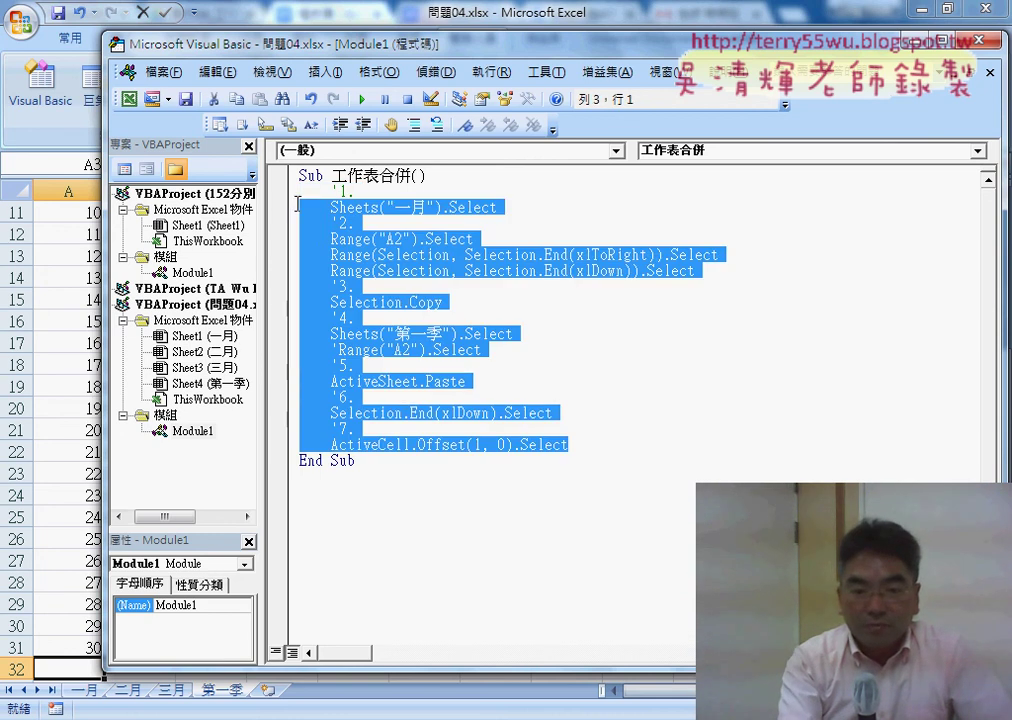
left_click_drag(423, 57, 664, 41)
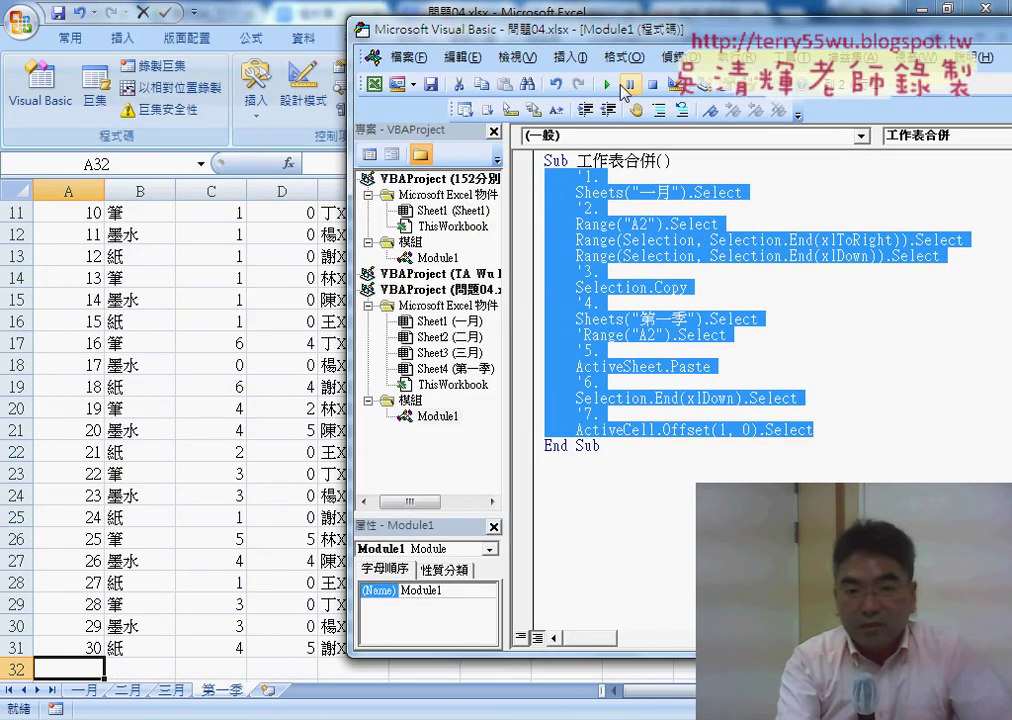
left_click(208, 478)
scroll(170, 359, "up", 3)
mouse_move(75, 234)
left_mouse_down()
mouse_move(355, 693)
mouse_move(367, 623)
left_mouse_up()
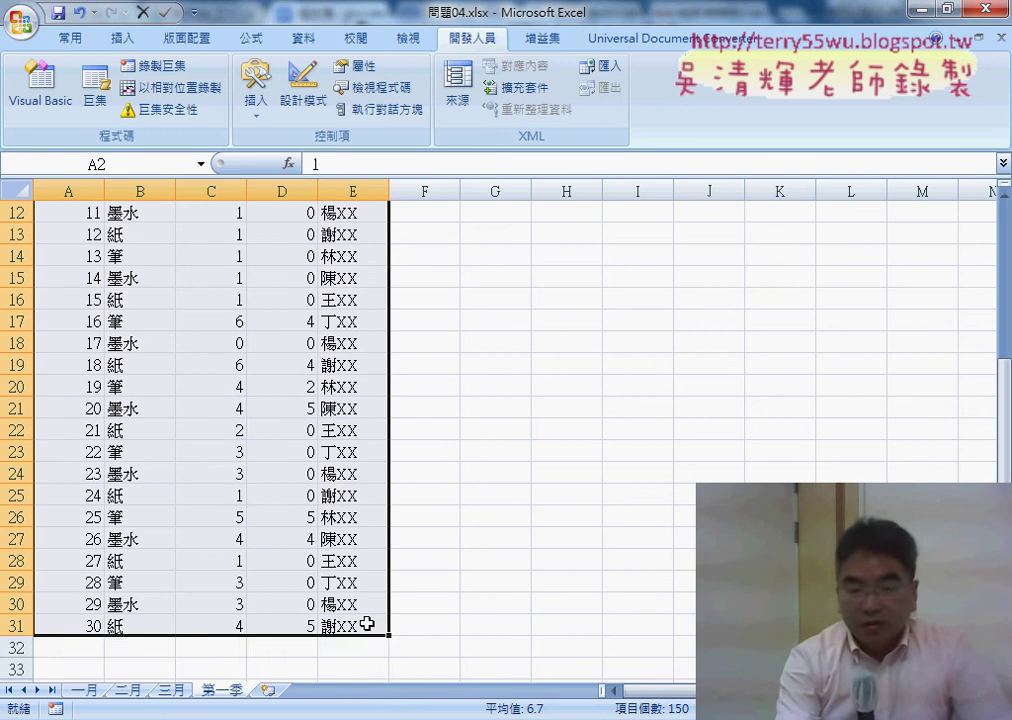
key("Delete")
scroll(367, 623, "up", 4)
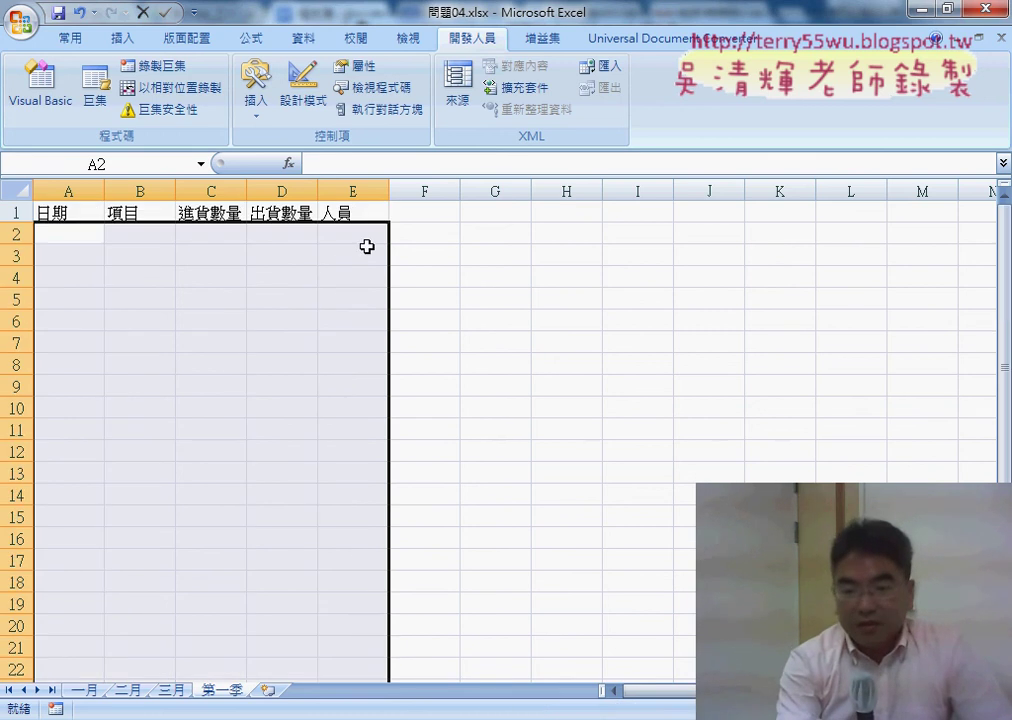
Return to the VBA editor and start stepping through 工作表合併 with F8
key("alt+F11")
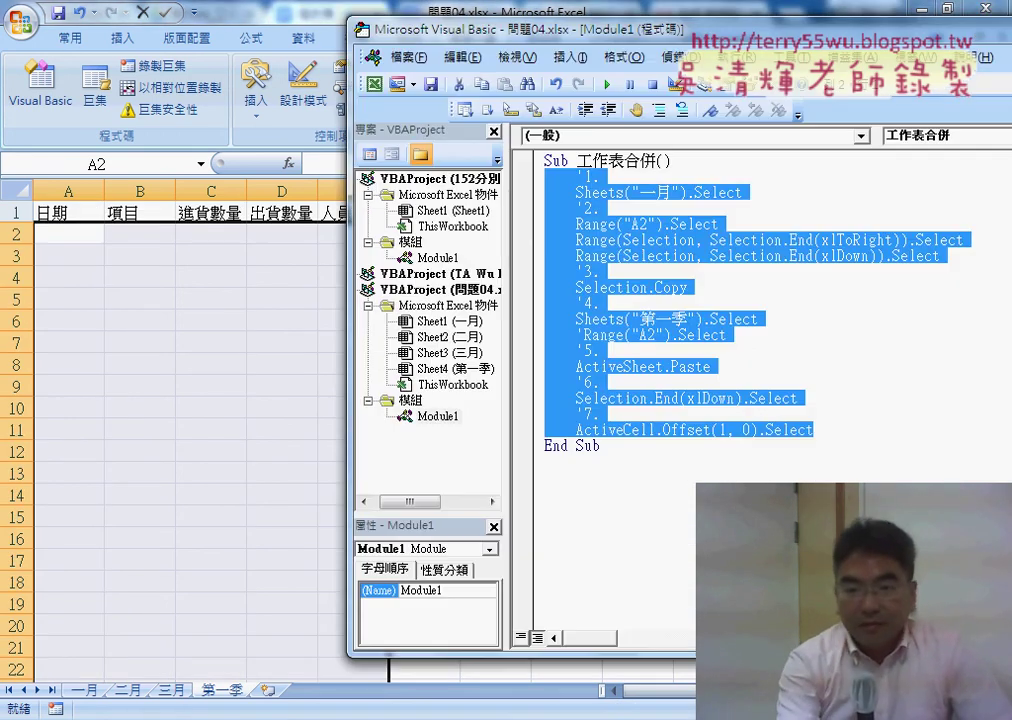
left_click(736, 208)
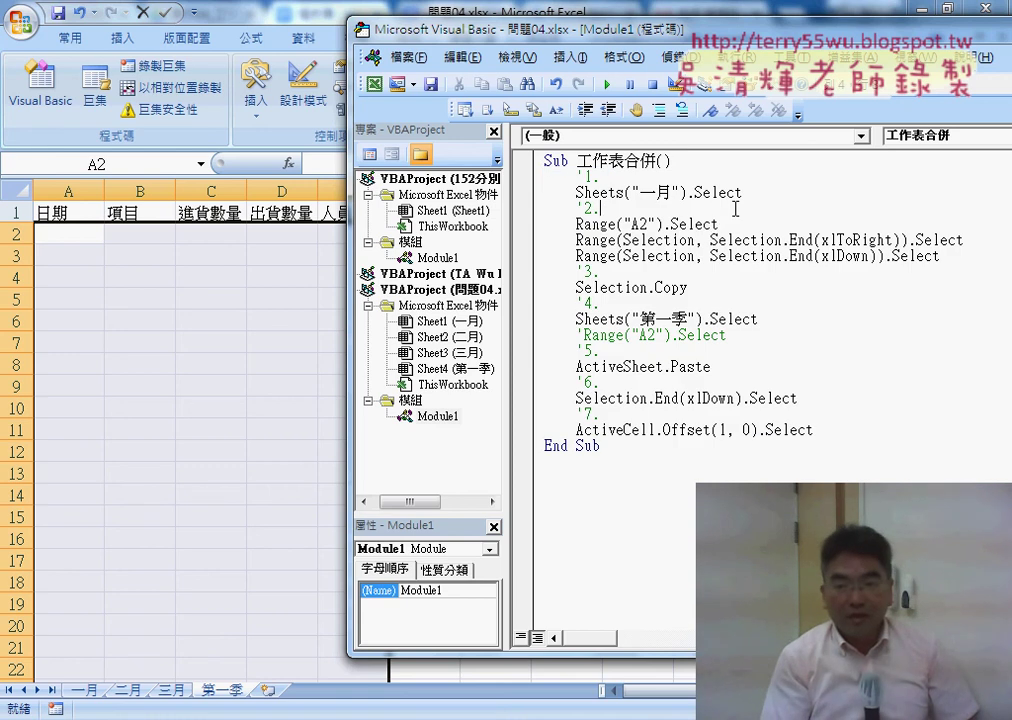
key("F8")
key("F8")
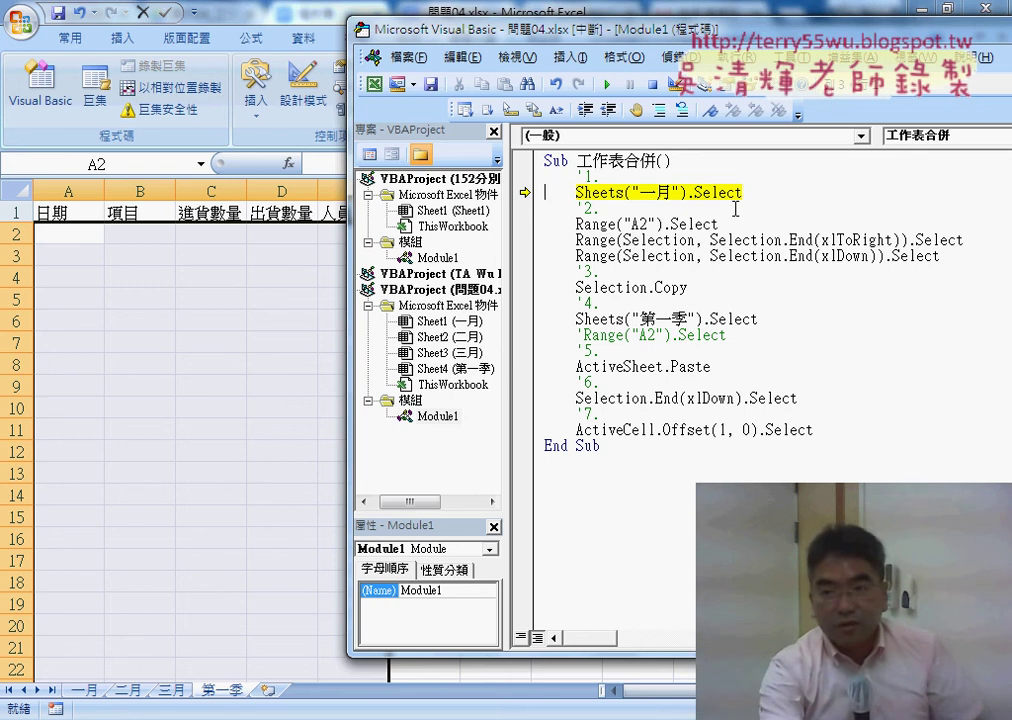
Step through the macro line by line with F8 (Step Into) until End Sub, pasting 一月's 30 rows
left_click(668, 58)
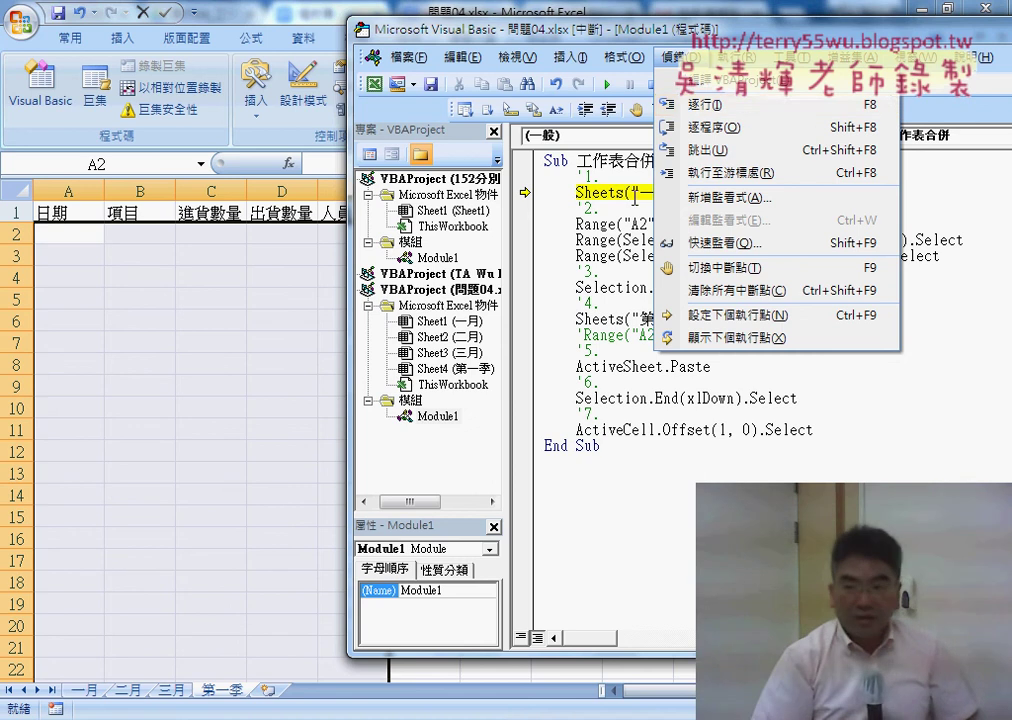
left_click(749, 203)
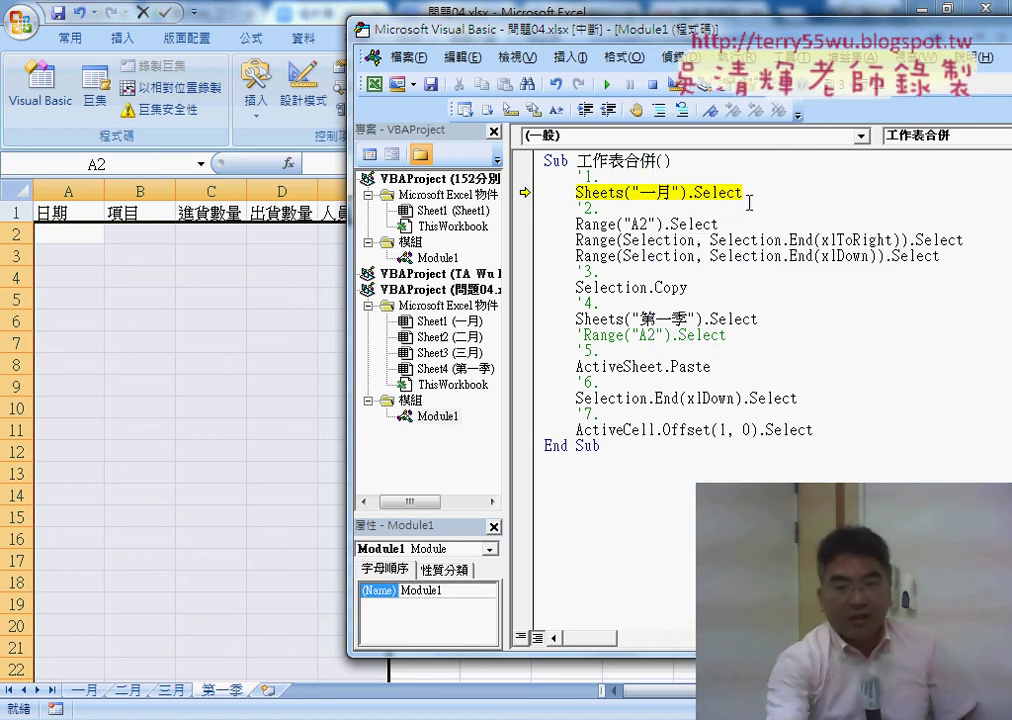
key("F8")
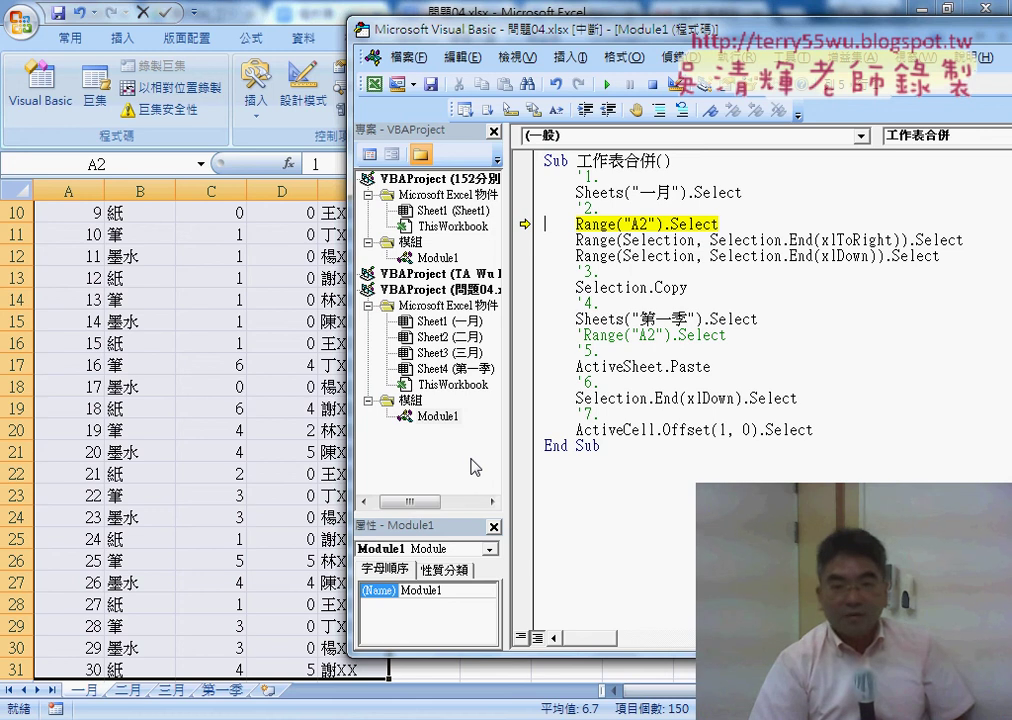
key("F8")
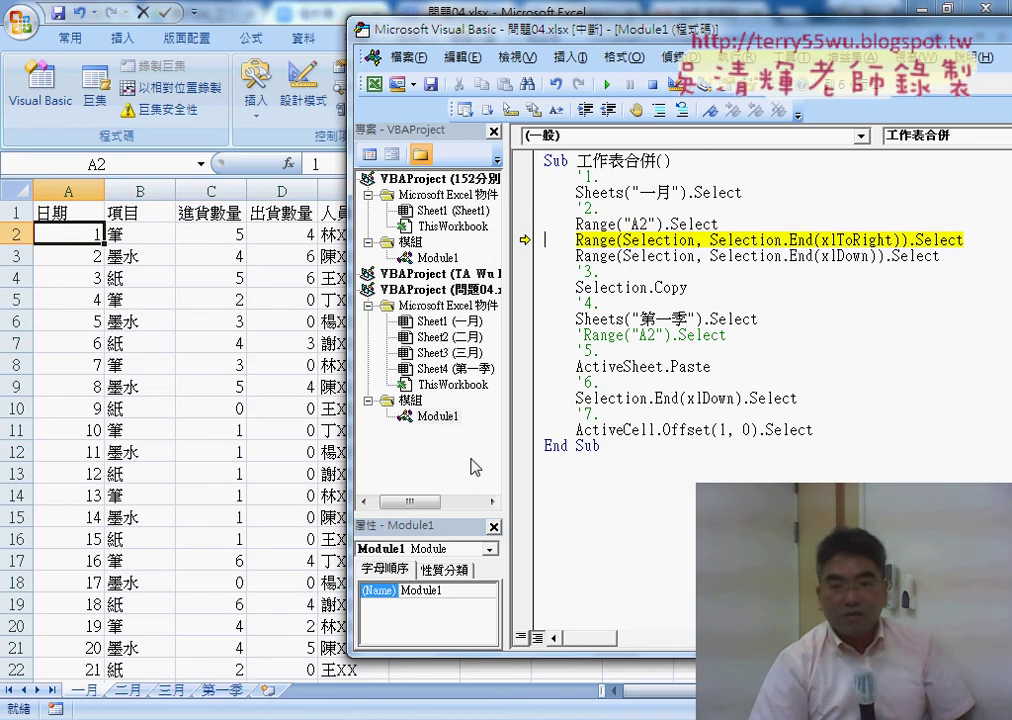
key("F8")
key("F8")
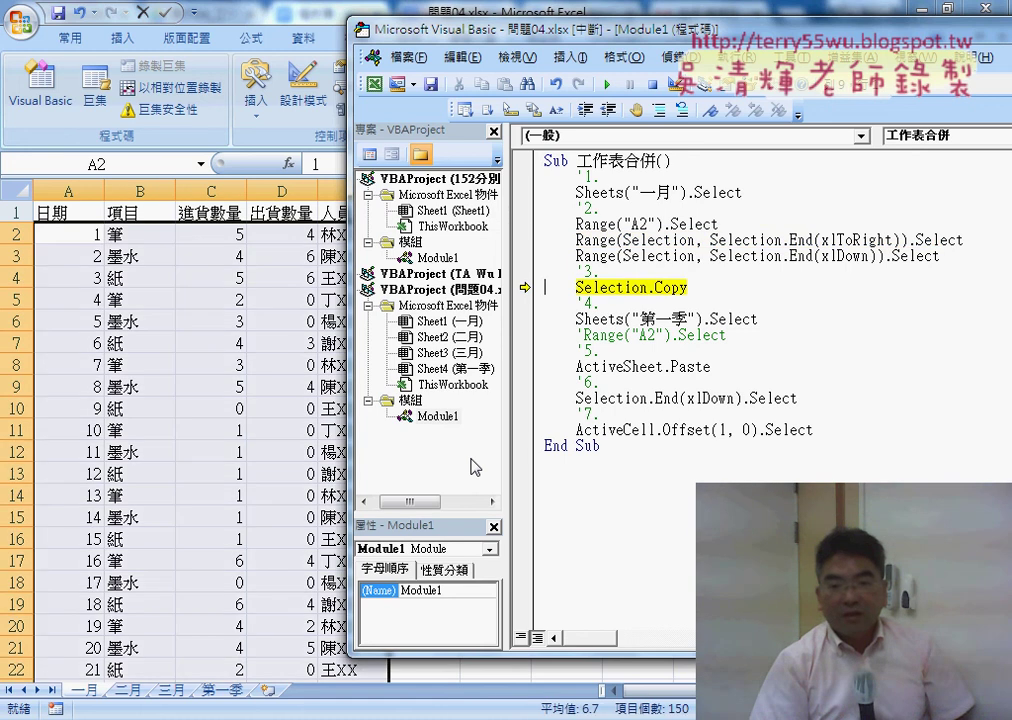
key("F8")
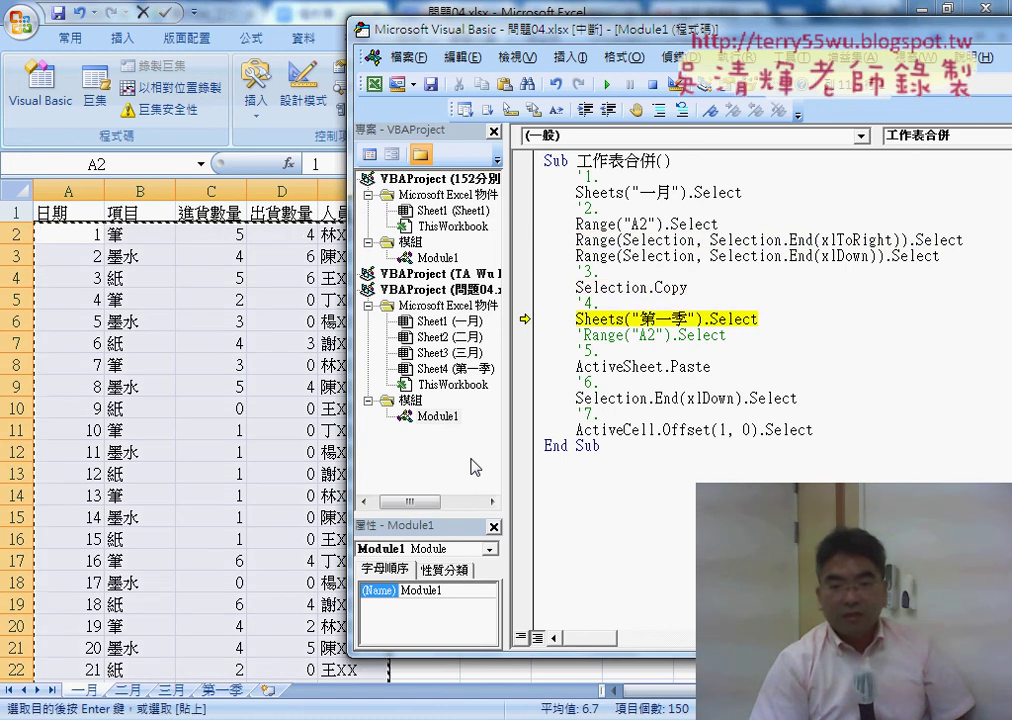
key("F8")
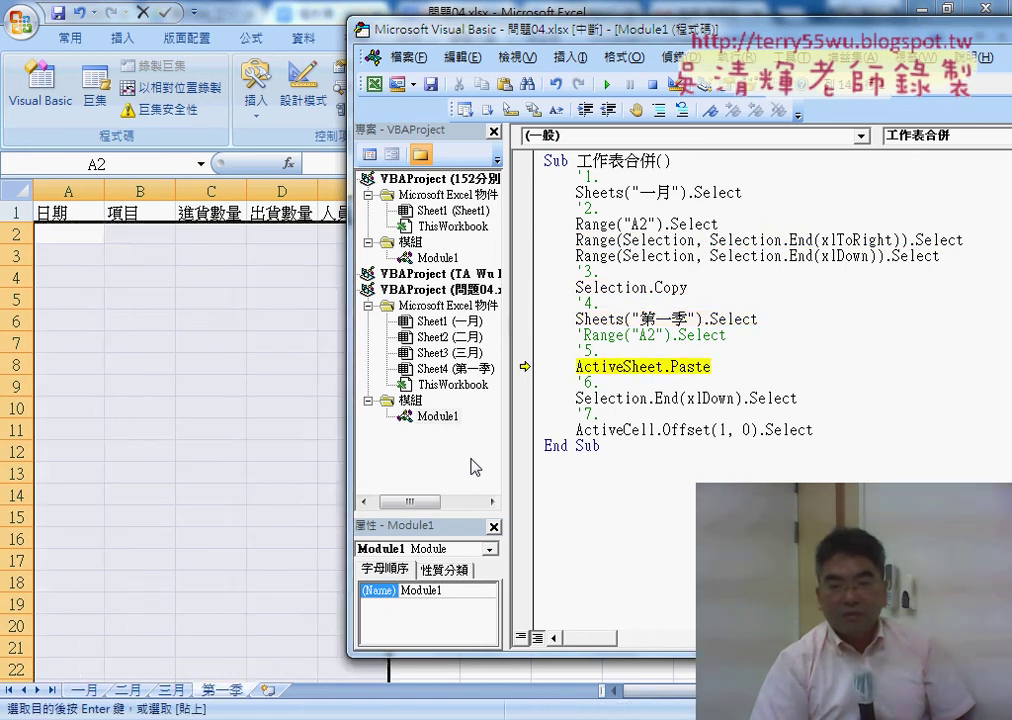
key("F8")
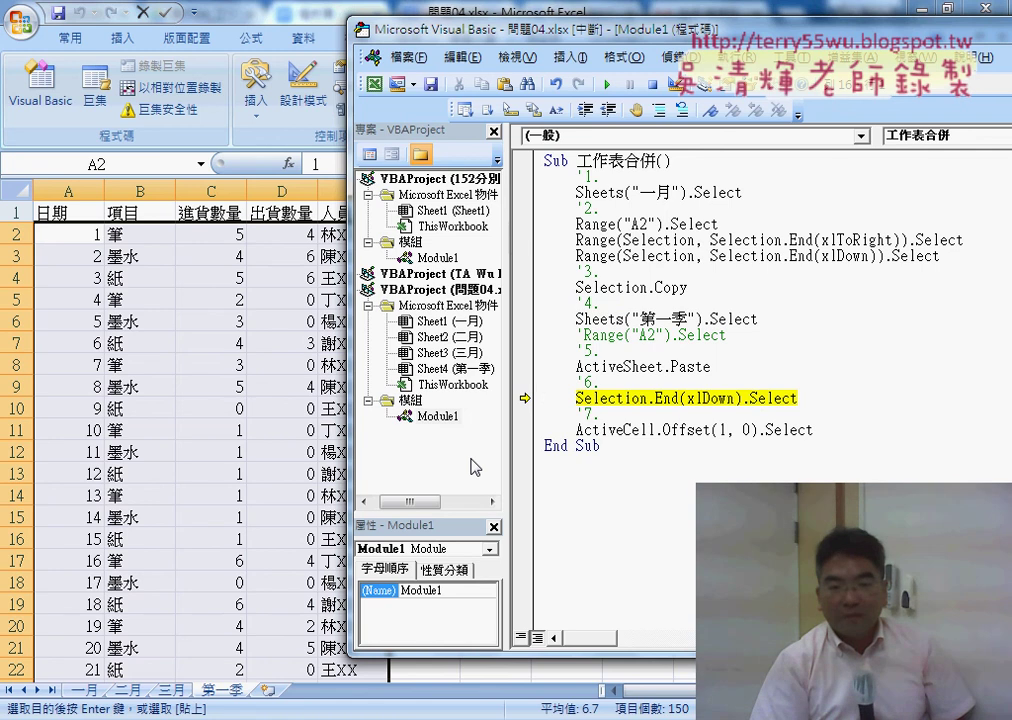
key("F8")
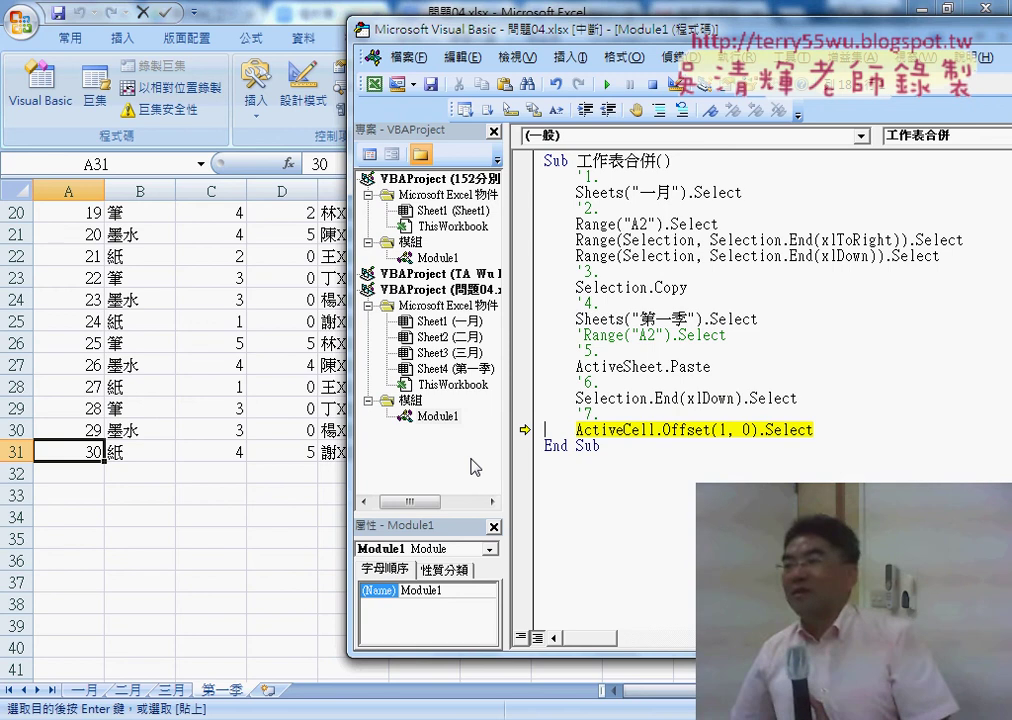
key("F8")
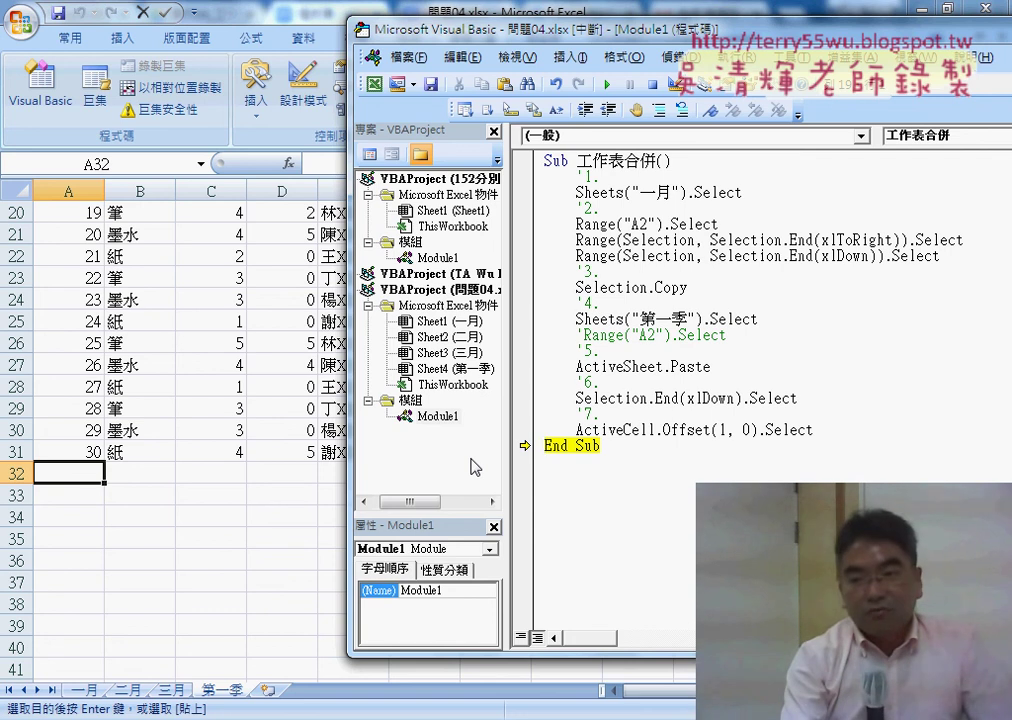
left_click_drag(813, 430, 506, 178)
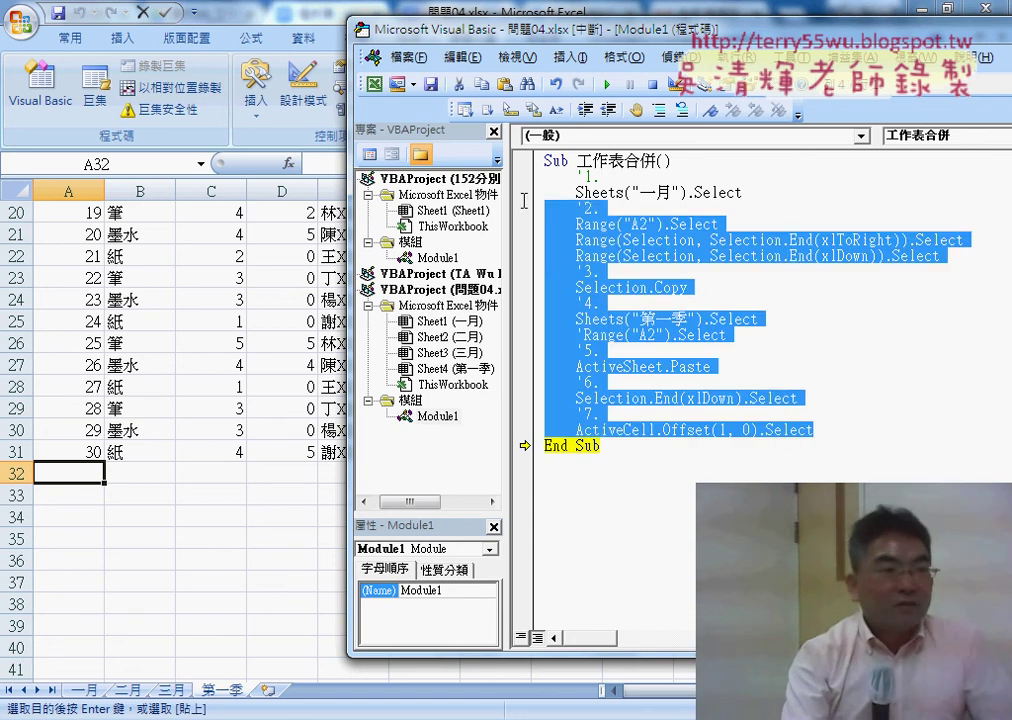